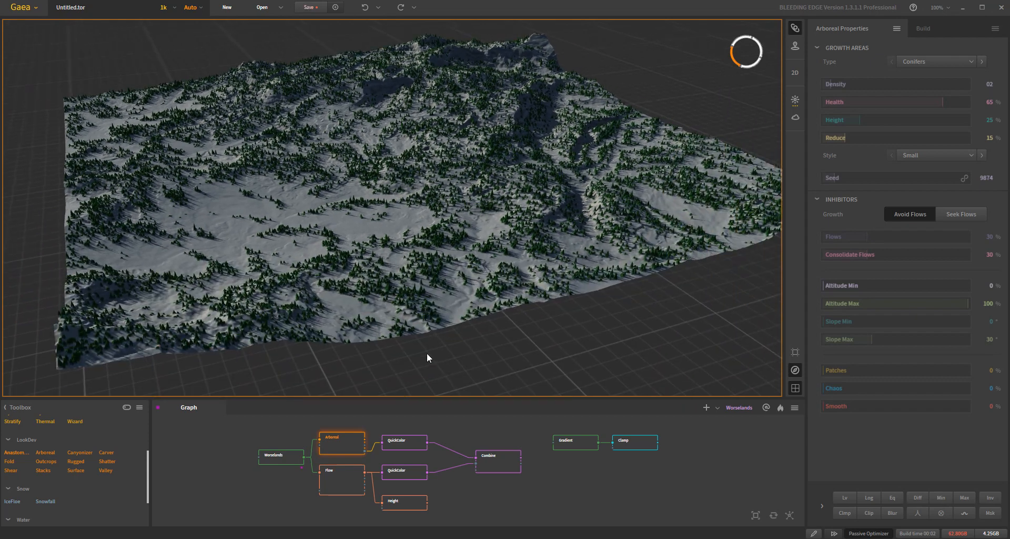
- Examine the Arboreal node's conifer coverage across the terrain from several angles and distances
scroll(405, 340, up, 3)
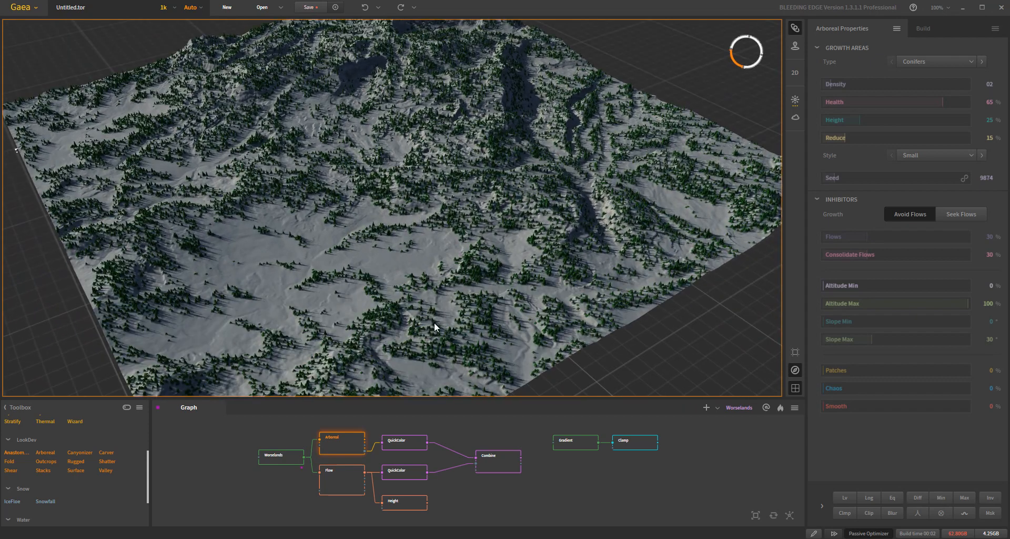
drag(354, 199, 407, 234)
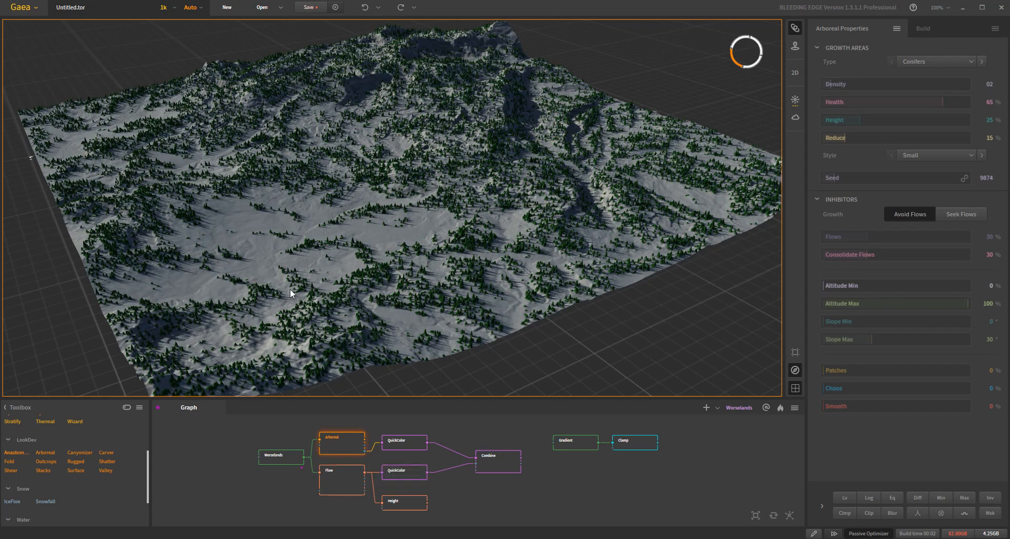
scroll(295, 281, up, 3)
scroll(450, 244, up, 3)
drag(517, 241, 512, 278)
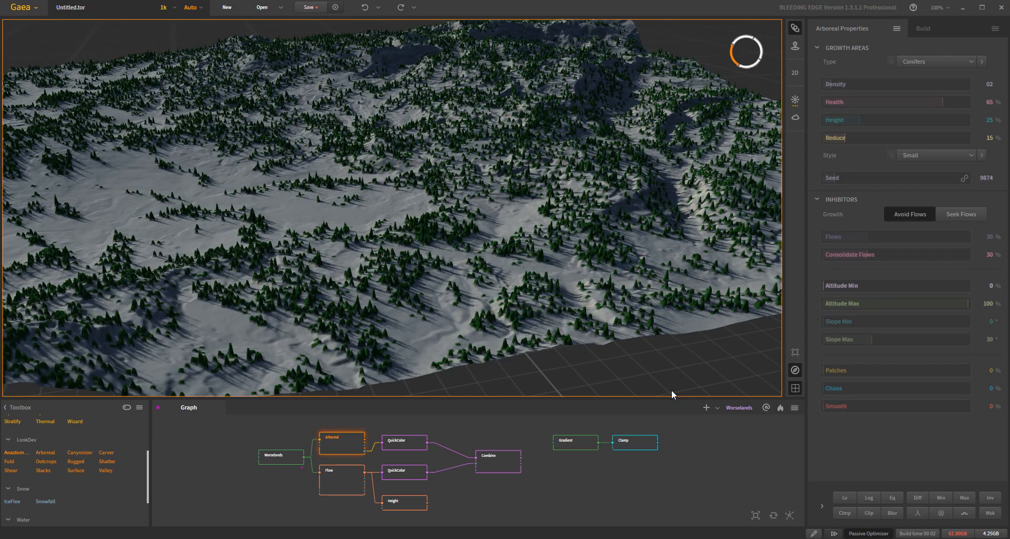
mouse_move(638, 367)
mouse_down()
mouse_move(597, 299)
mouse_move(573, 336)
mouse_move(621, 346)
mouse_move(637, 321)
mouse_move(576, 358)
mouse_up()
scroll(570, 330, down, 4)
scroll(636, 322, up, 4)
- Preview the bare Worselands terrain without trees and view its whole surface
click(283, 457)
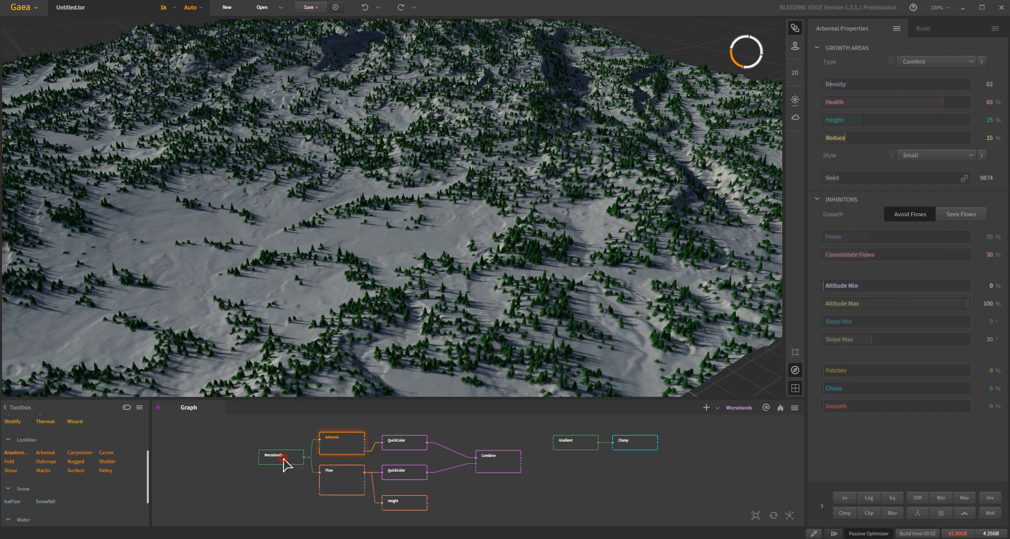
drag(478, 266, 448, 280)
scroll(470, 255, down, 4)
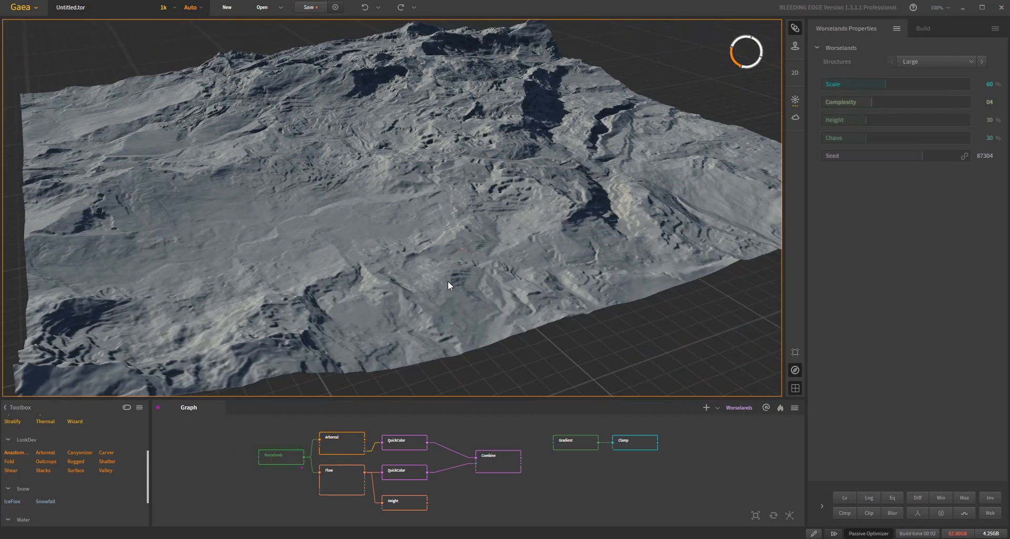
- Display the Arboreal node's tree-covered terrain again and inspect its ridges and flat snowy areas
click(339, 447)
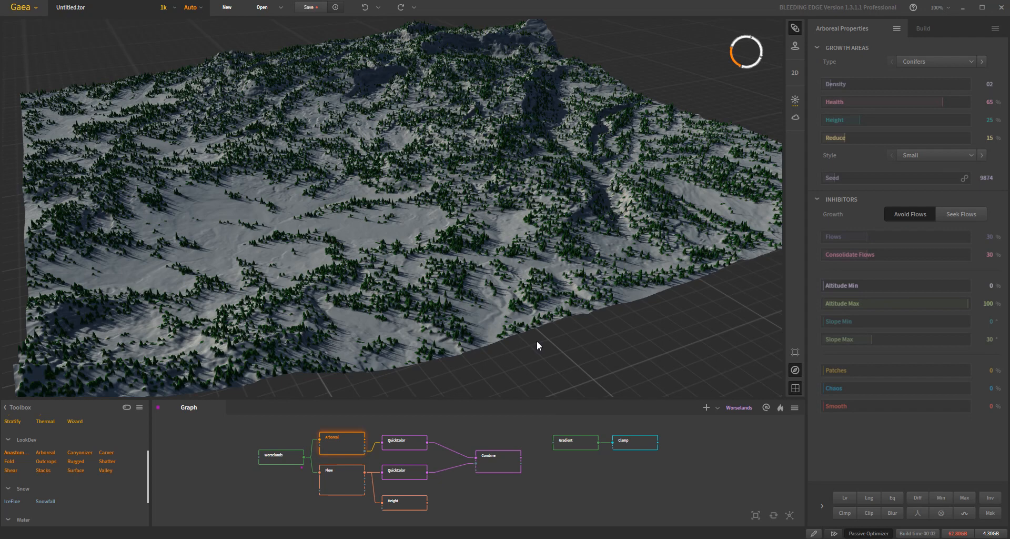
drag(528, 260, 516, 286)
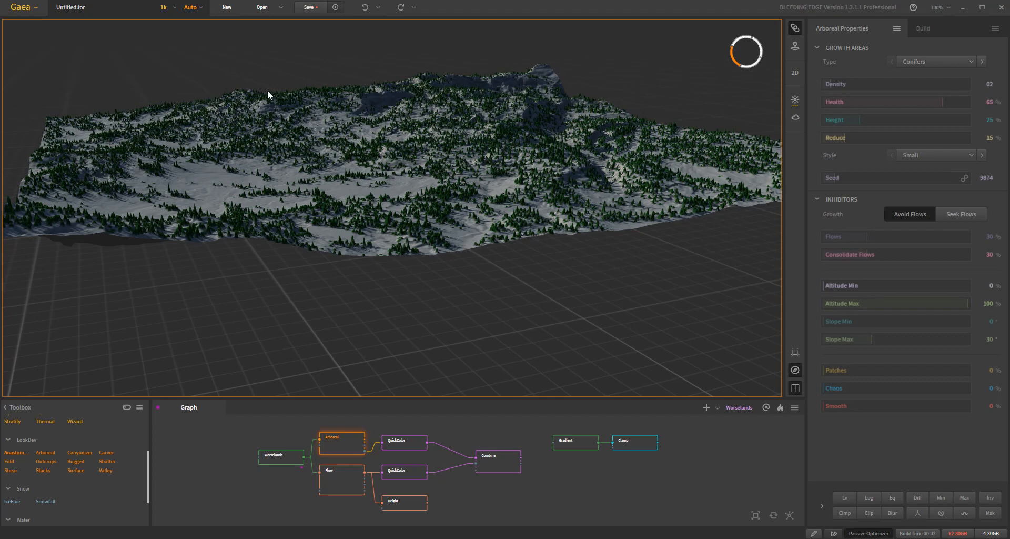
drag(412, 172, 418, 158)
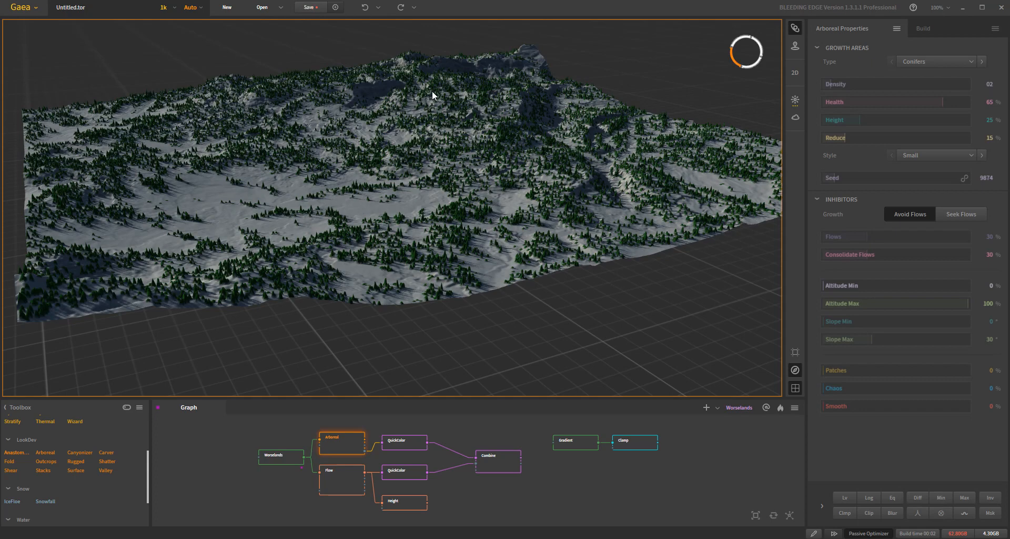
drag(432, 229, 533, 252)
scroll(532, 253, up, 1)
drag(380, 211, 384, 202)
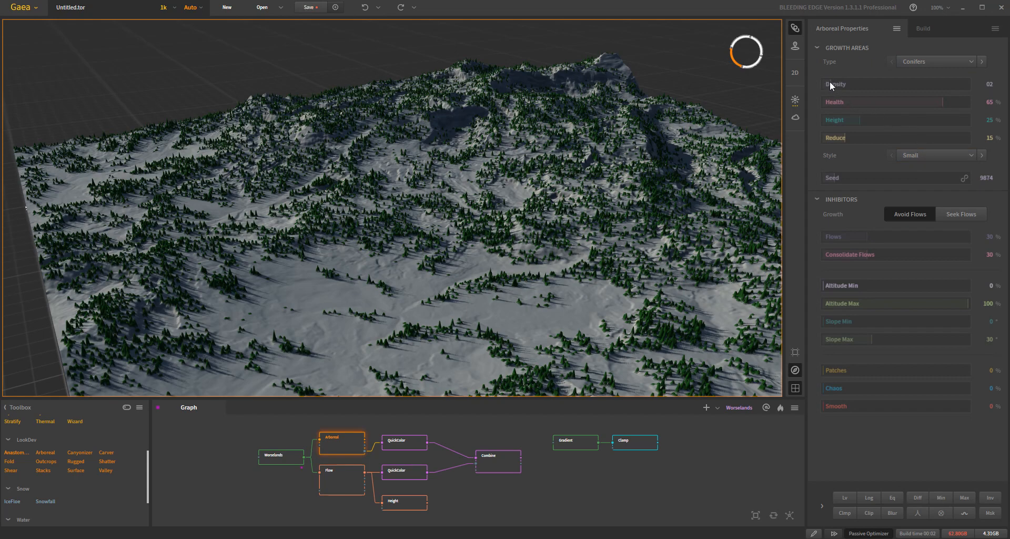
- Try the Arboreal node's tree density at 20 and at 16
drag(832, 85, 968, 84)
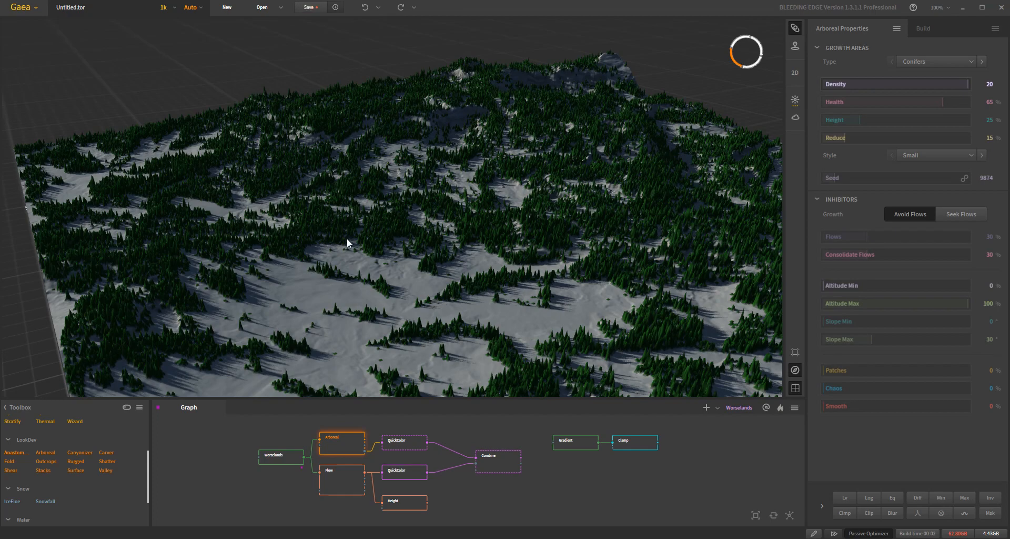
click(939, 85)
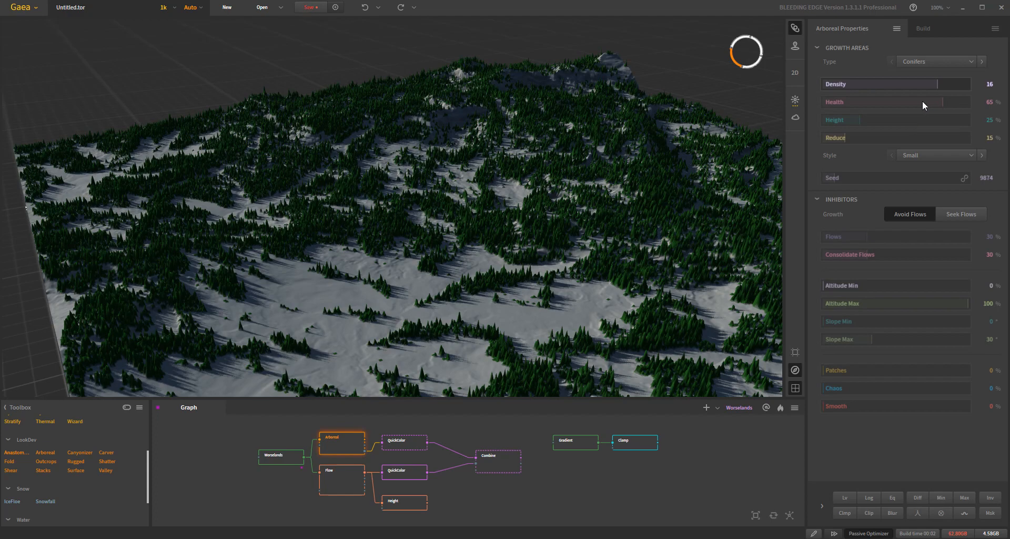
right_click(947, 85)
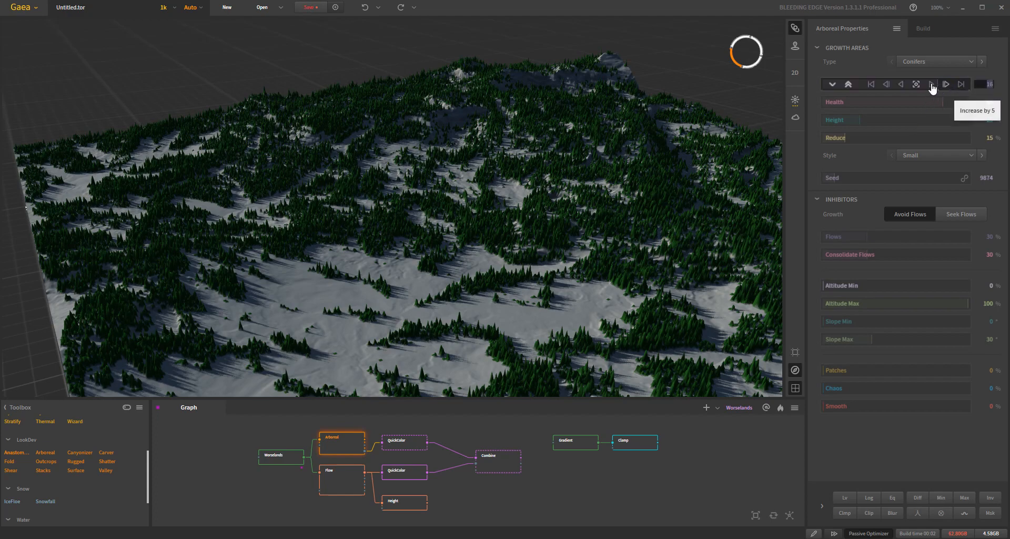
- Try the trees' Health at -3, 54, 97, -86 and -55 %, and reset it to 65 %
click(893, 99)
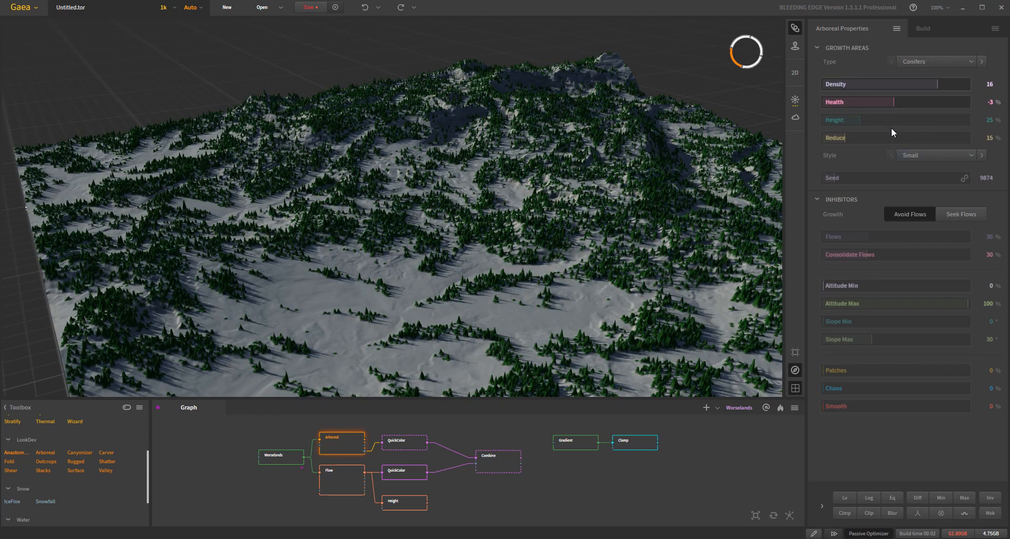
drag(912, 104, 937, 103)
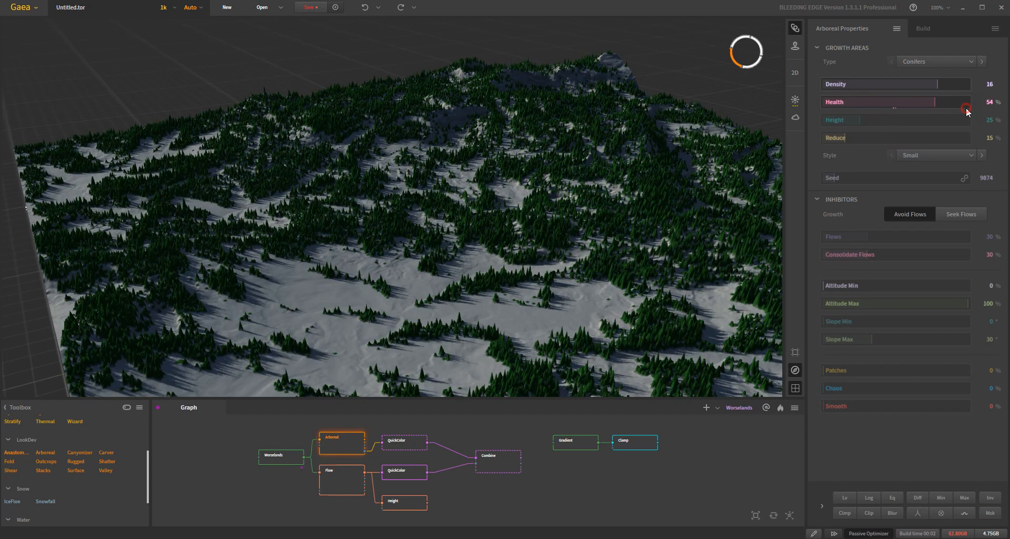
click(965, 103)
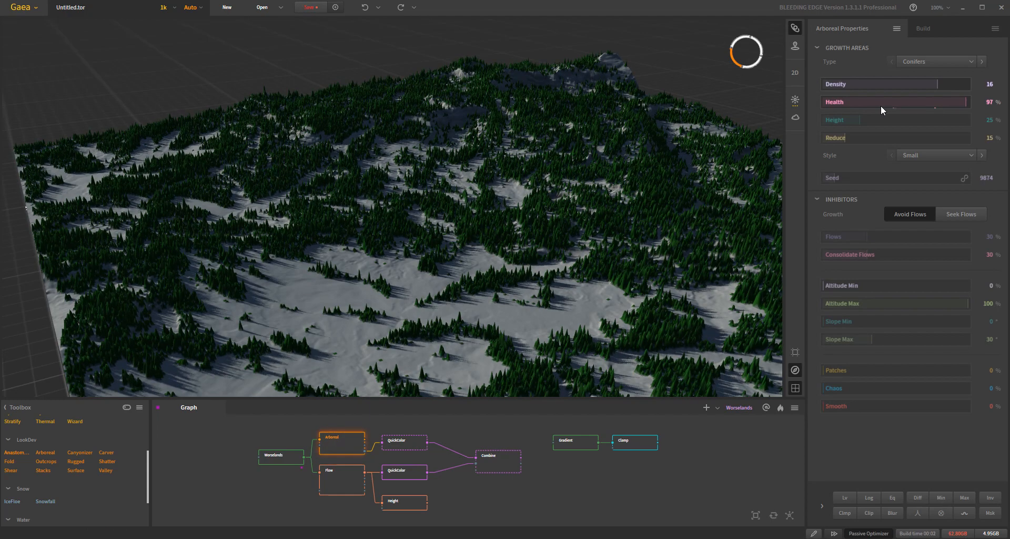
click(834, 102)
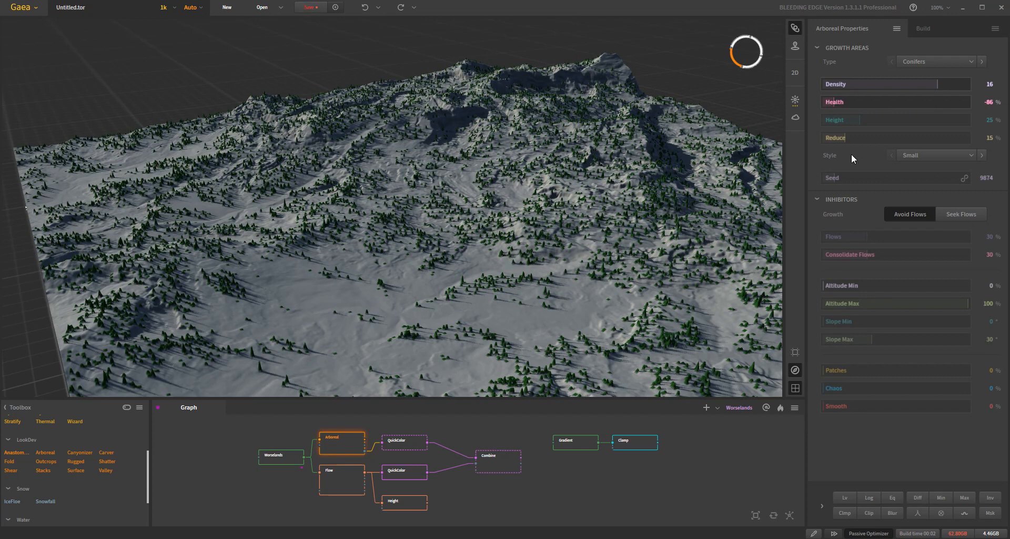
click(856, 103)
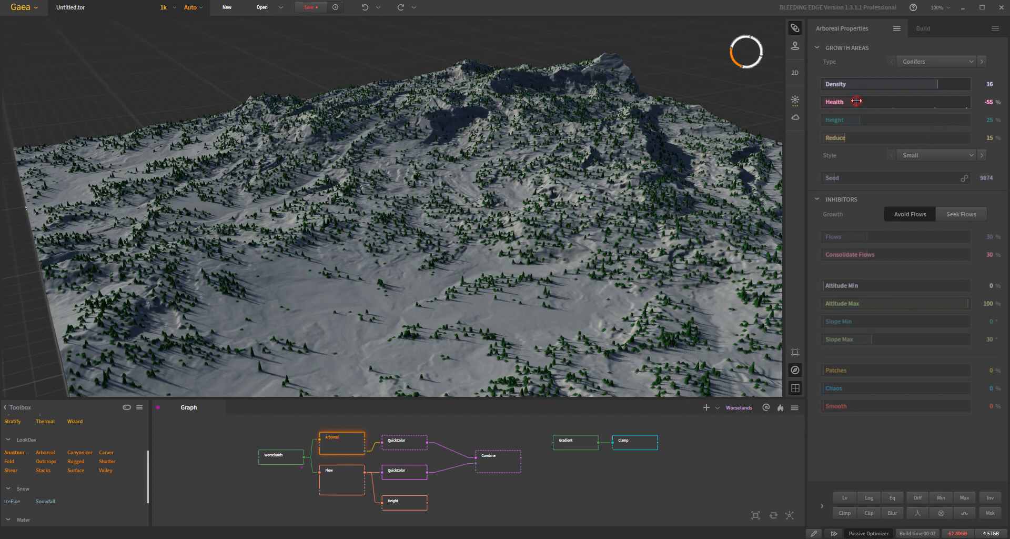
mouse_move(913, 105)
click(914, 103)
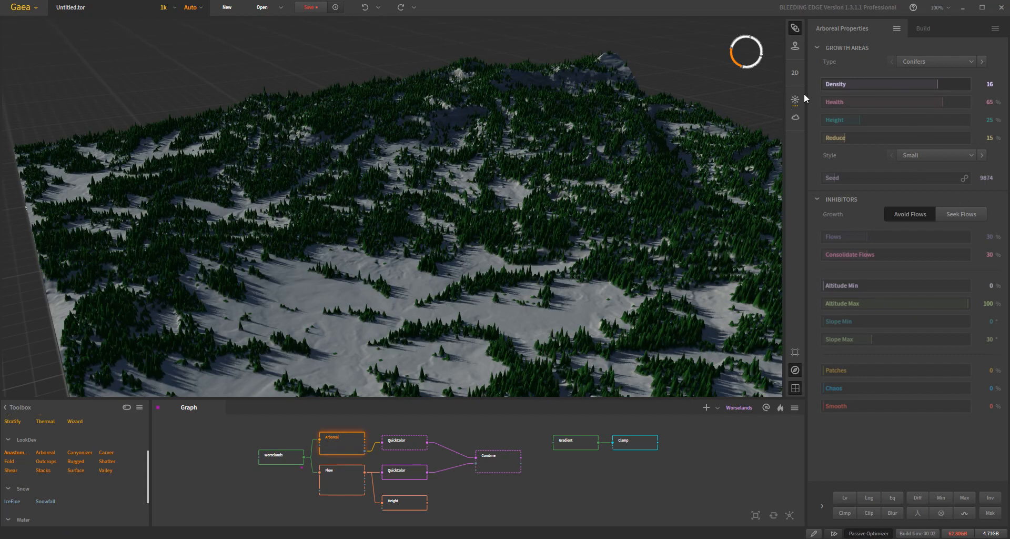
- Try the tree density at 1 and 8, with Health lowered to -80 %
drag(831, 85, 830, 83)
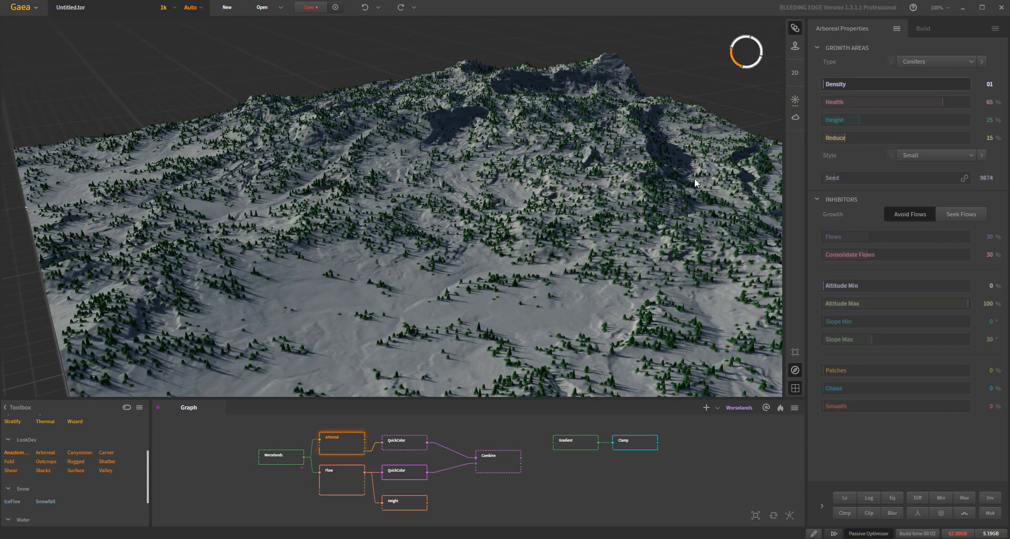
click(876, 85)
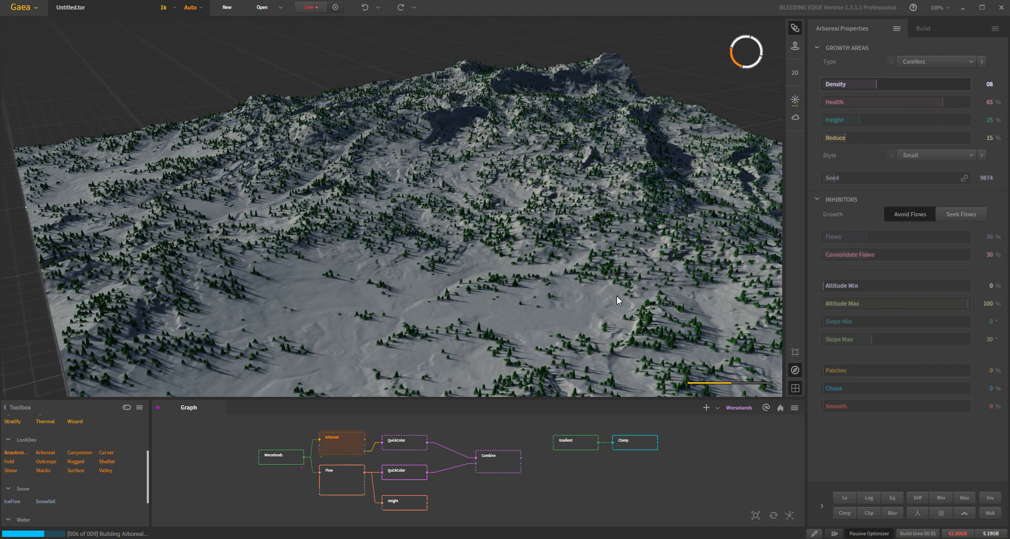
click(836, 102)
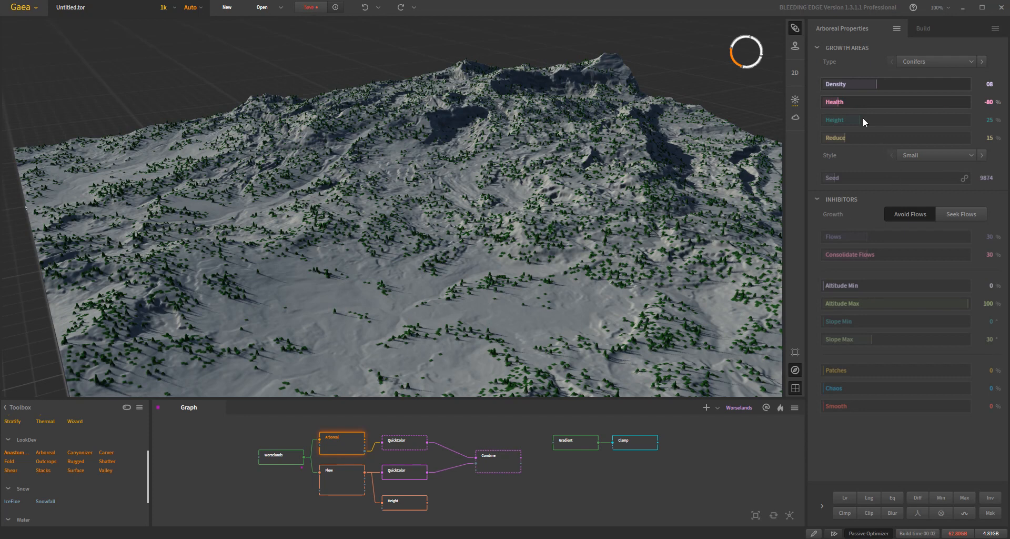
- Reset the Arboreal node's Health to 65 % and its Density to 2
right_click(892, 102)
click(917, 102)
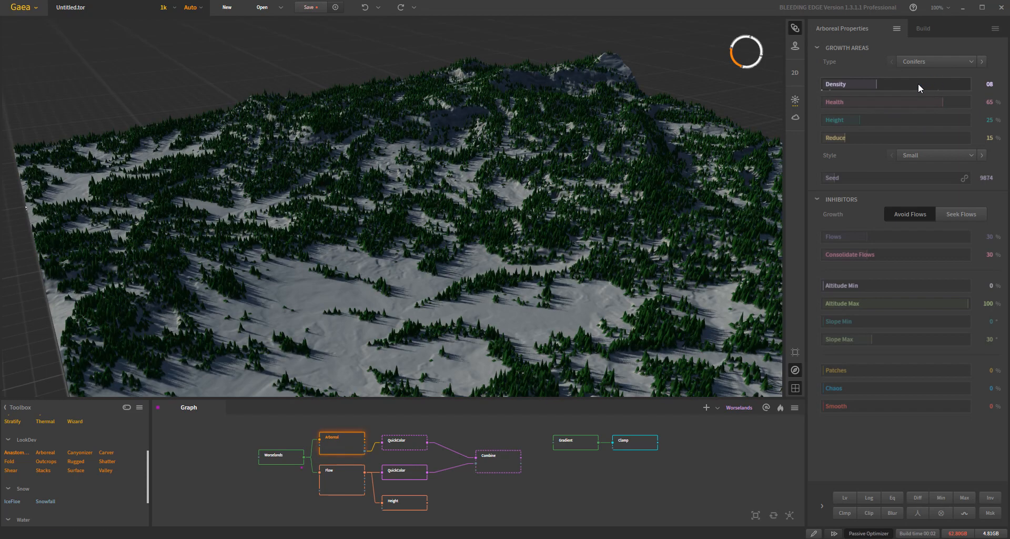
right_click(917, 83)
click(916, 85)
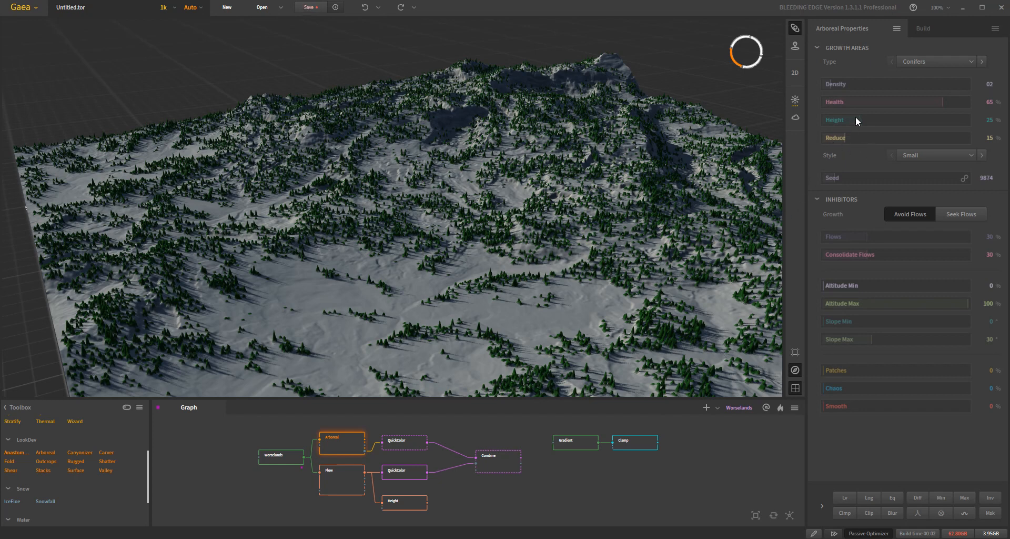
- Display the output of the Clamp node fed by the Gradient node
scroll(575, 512, up, 3)
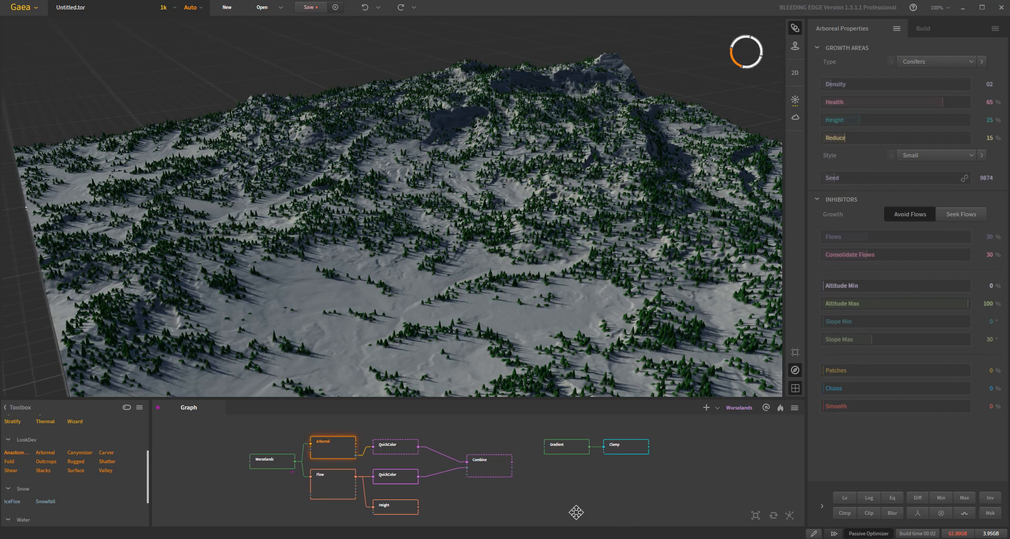
click(492, 460)
drag(533, 257, 497, 287)
click(562, 463)
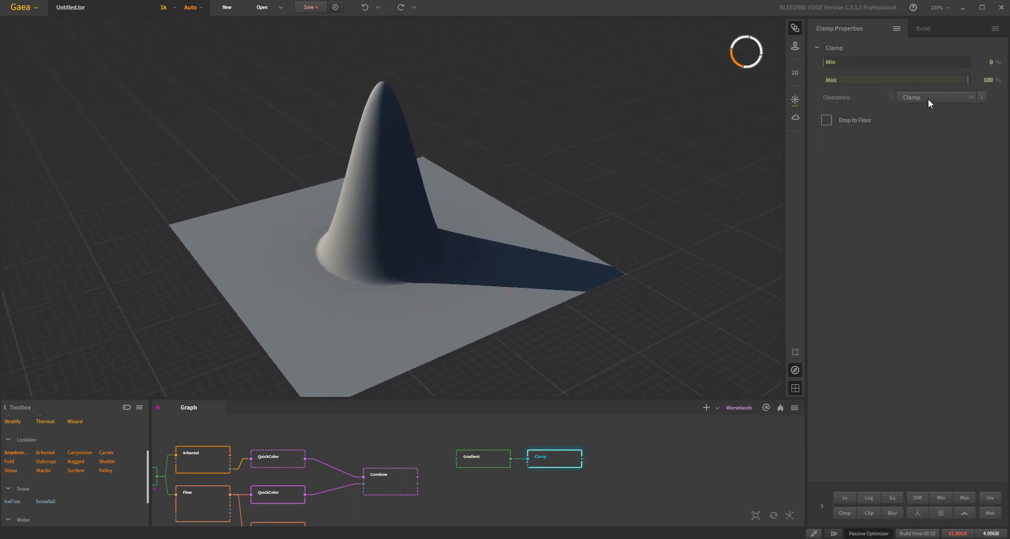
- Try the Clamp node's Max at 71 % and 35 %, and return it to 100 %
click(926, 82)
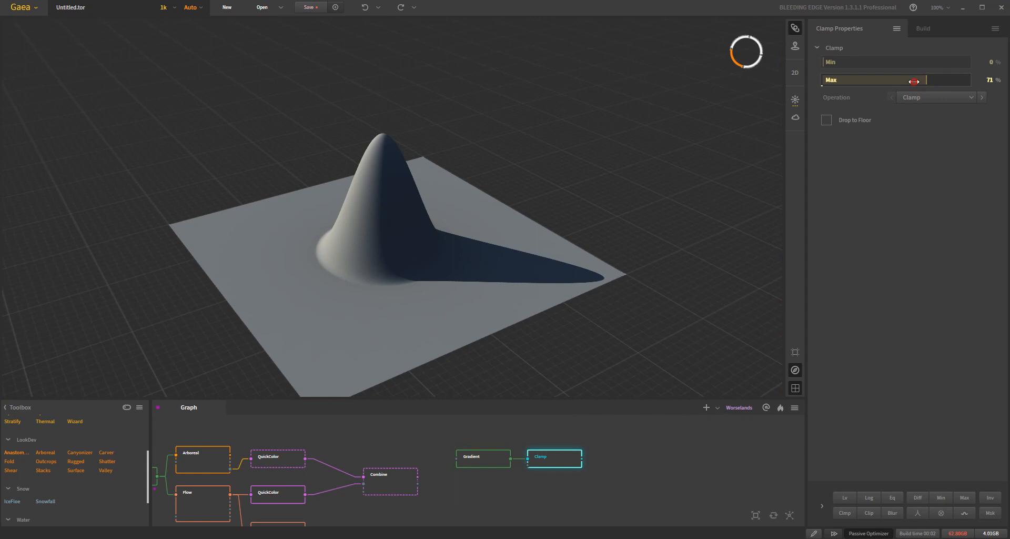
click(874, 81)
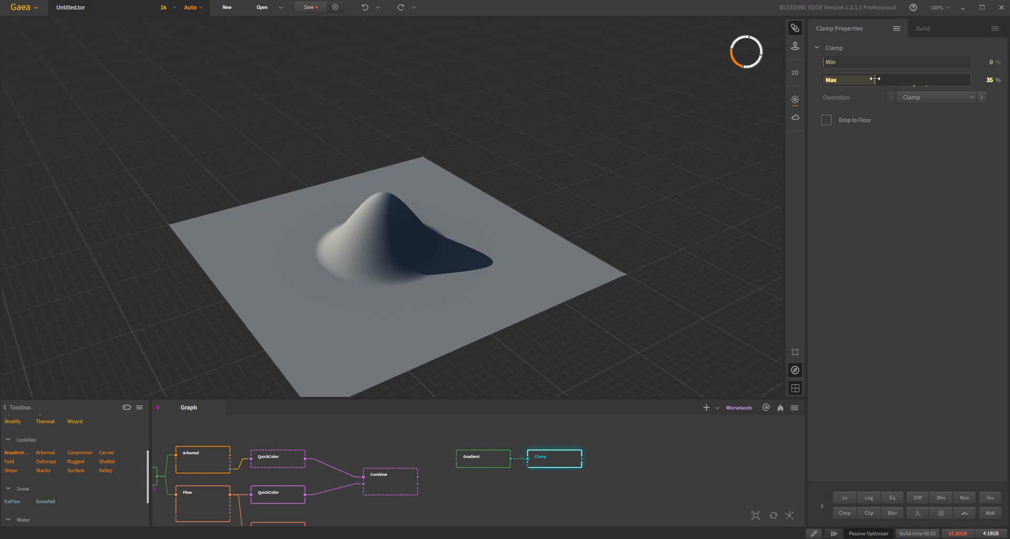
drag(874, 79, 970, 80)
- Try the Clip operation with Min at 24 % and 57 %, and return Min to 0 %
click(926, 99)
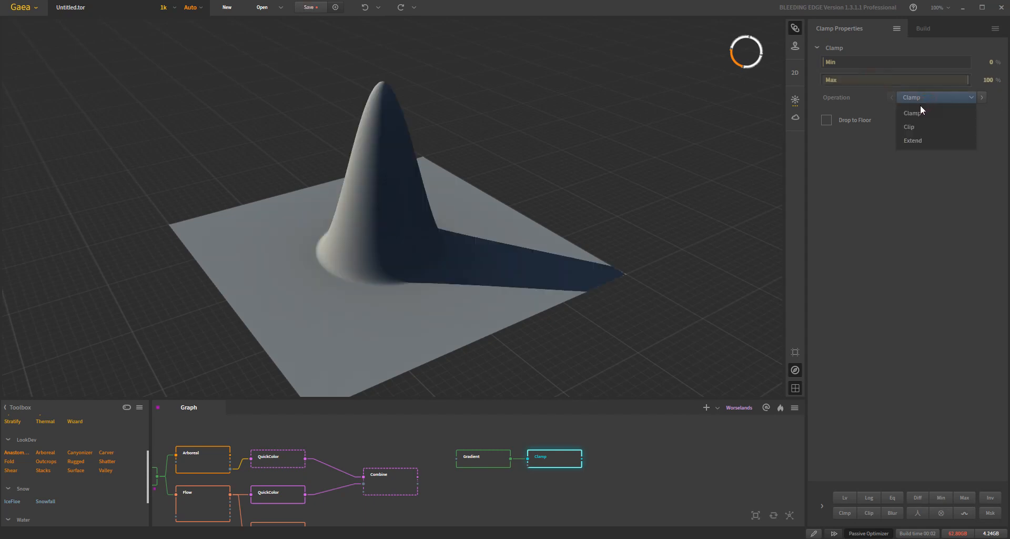
click(918, 126)
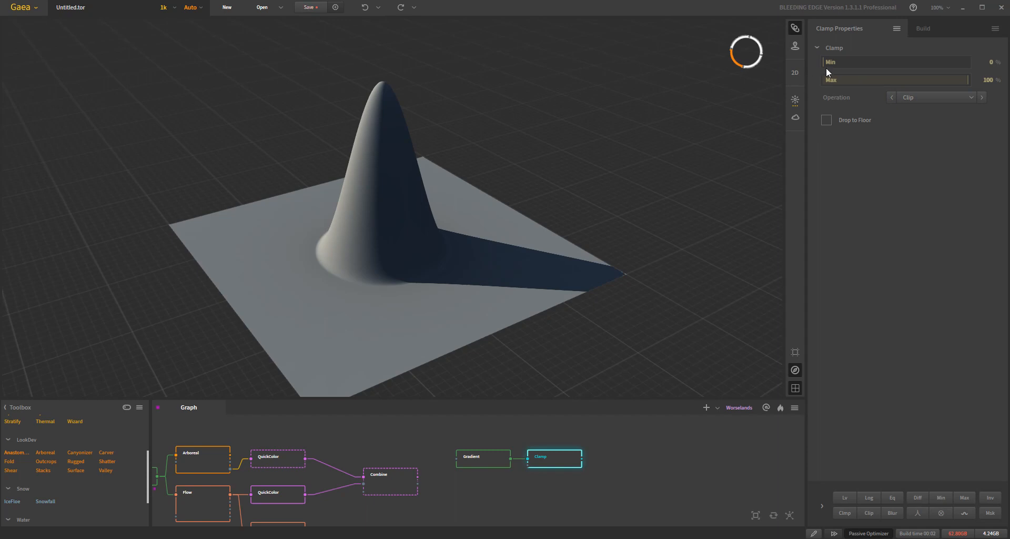
click(841, 63)
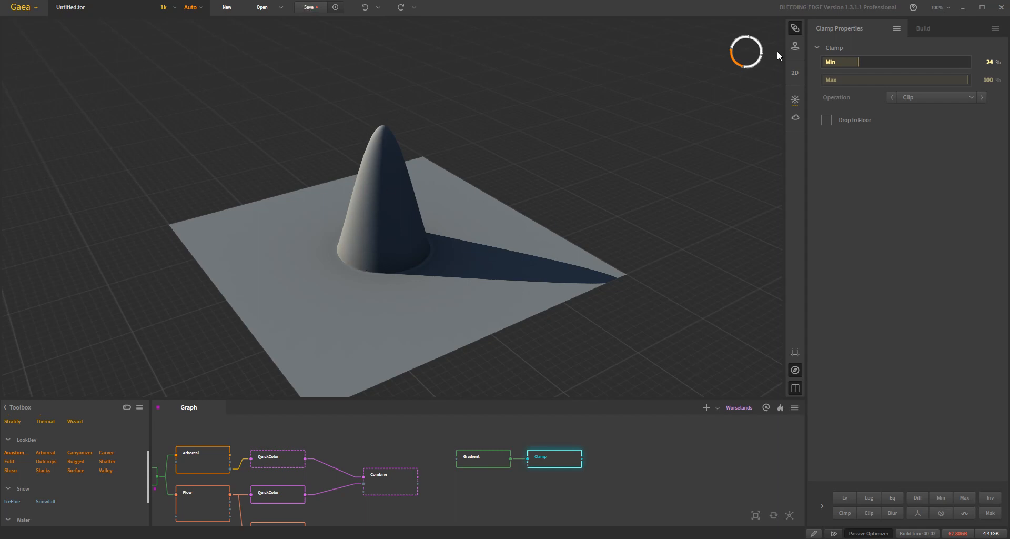
click(886, 62)
click(906, 61)
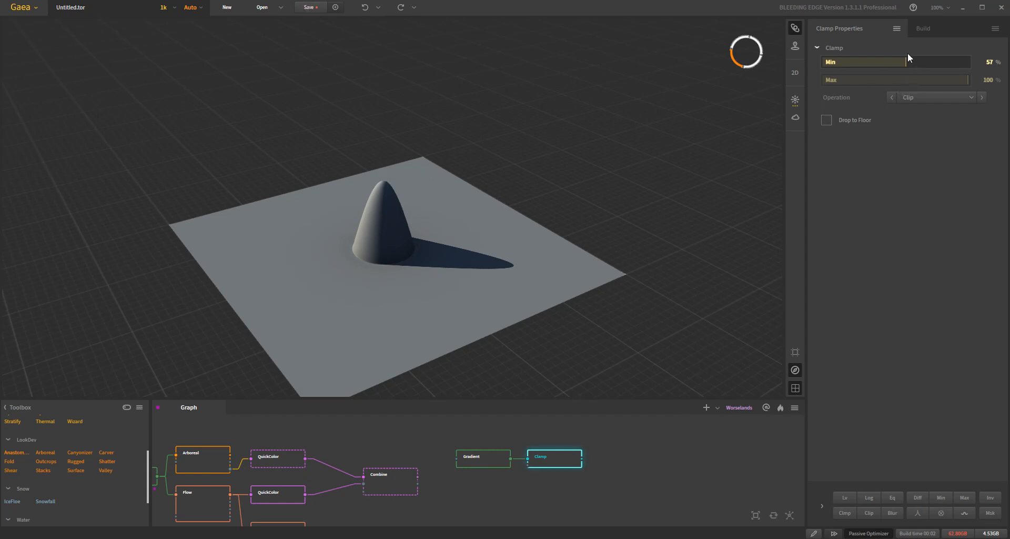
drag(905, 57, 783, 64)
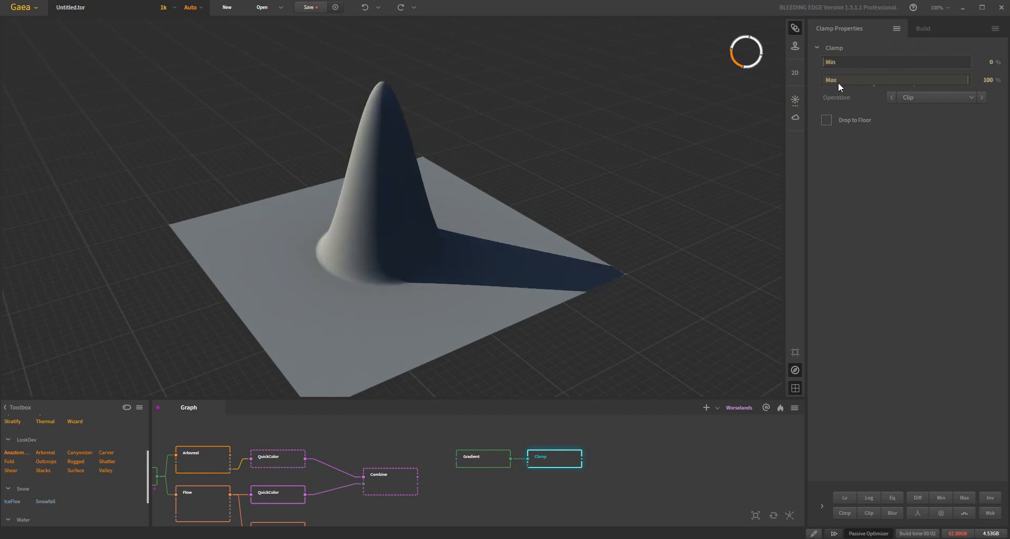
- Set the Clamp node's operation to Clamp and its Max to 46 %
click(924, 97)
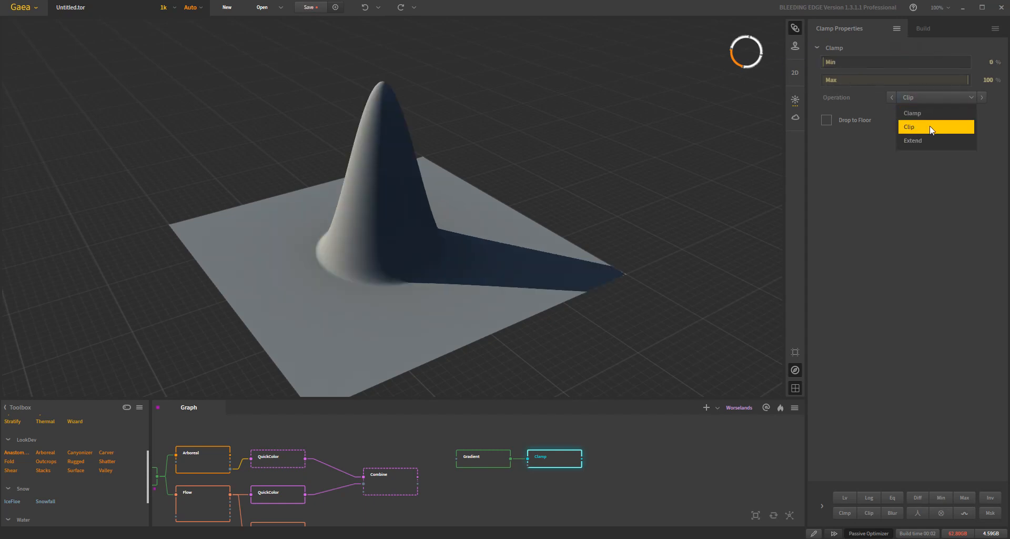
click(928, 114)
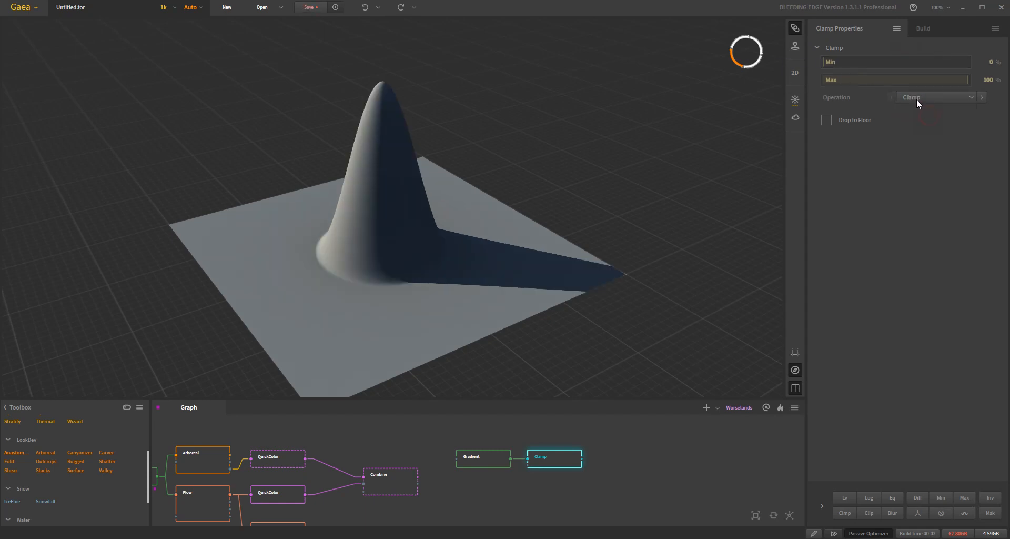
click(890, 81)
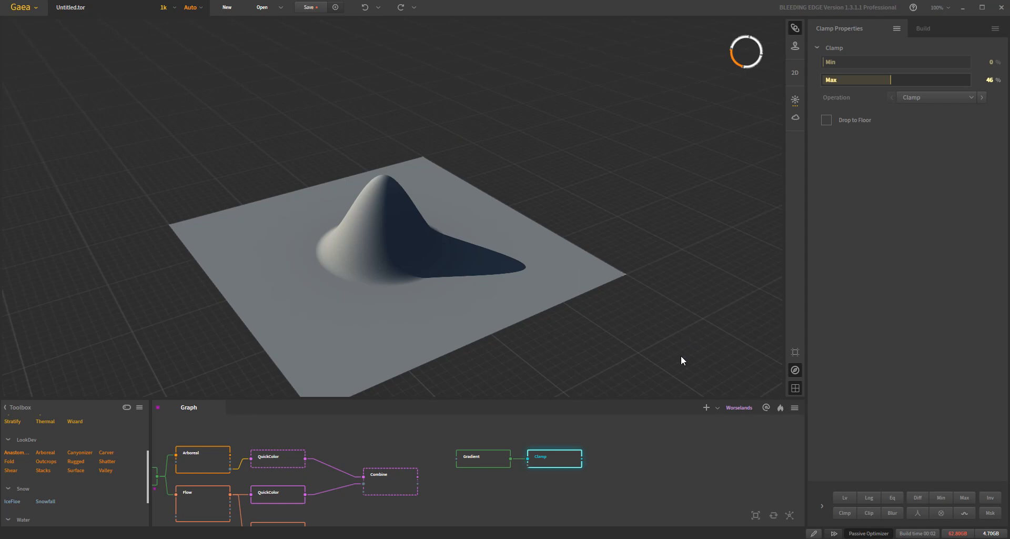
- Display the Arboreal node's output and set the terrain preview resolution to 2k
click(212, 456)
scroll(446, 318, up, 5)
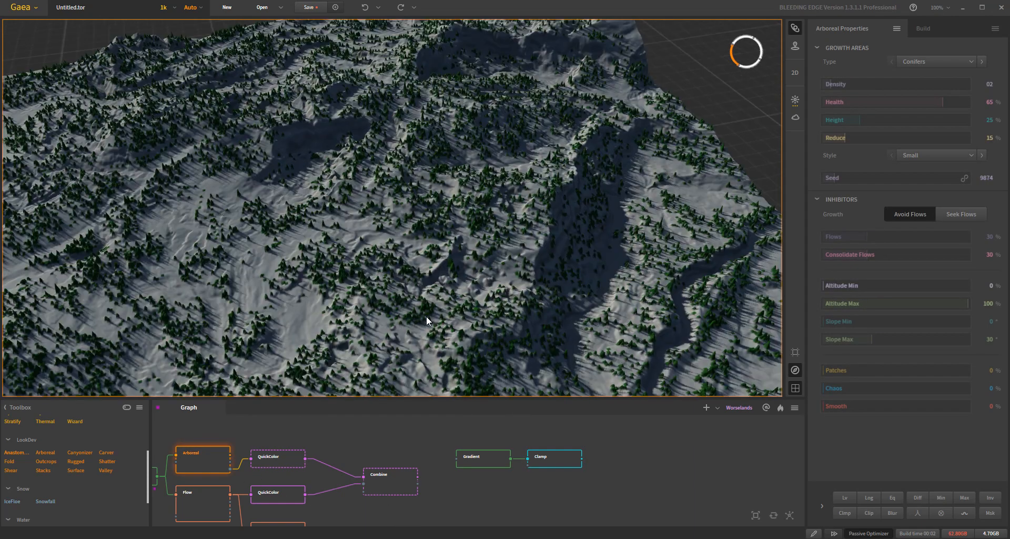
scroll(425, 316, up, 4)
click(161, 7)
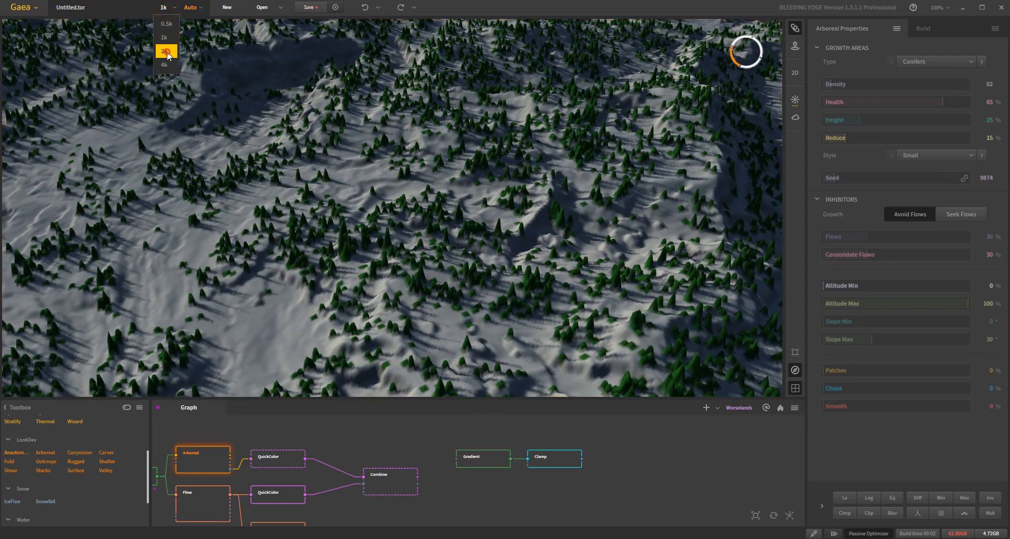
click(166, 51)
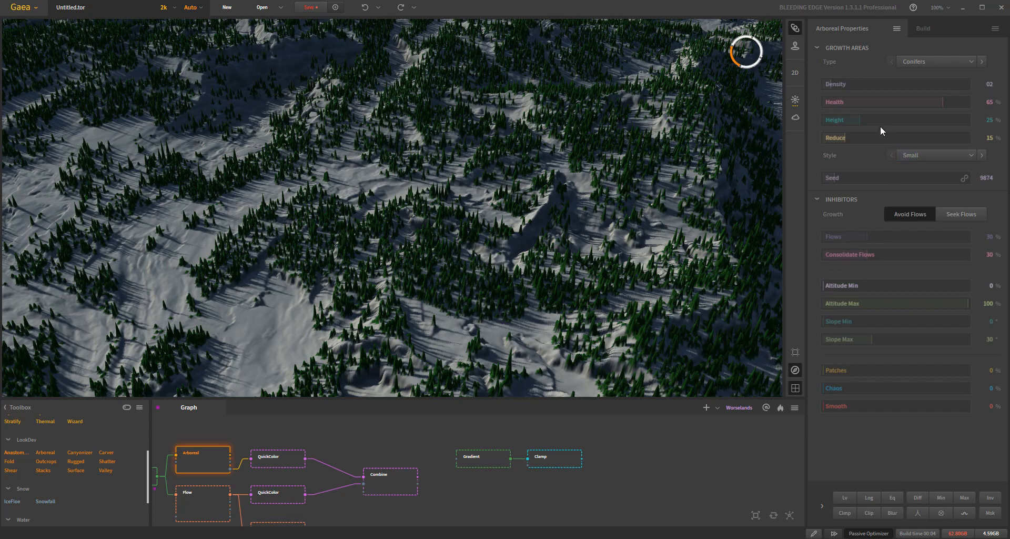
- Try the Arboreal node's Height at 30 %, 56 %, 0 % and 6 %, and reset it to its default of 25 %
drag(867, 119, 886, 122)
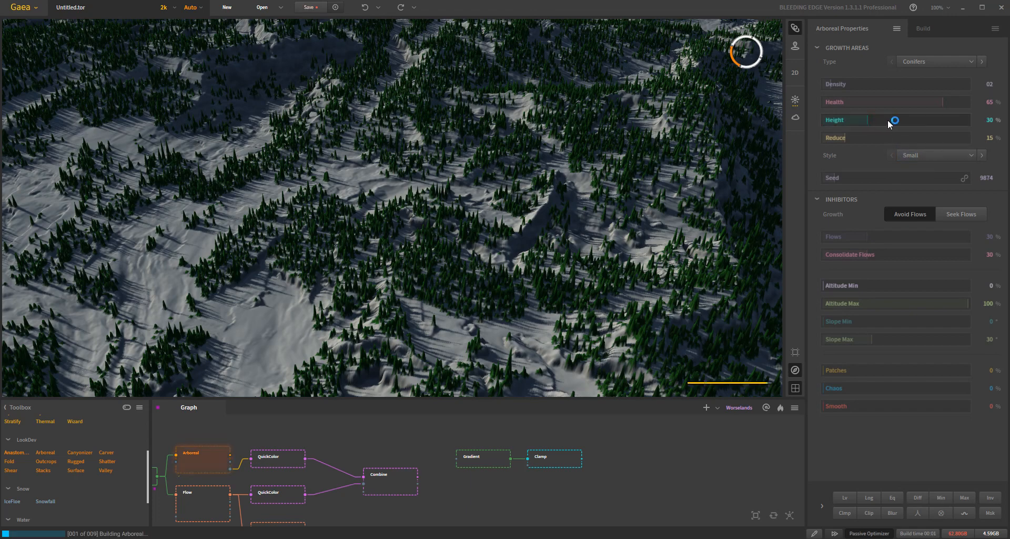
click(904, 119)
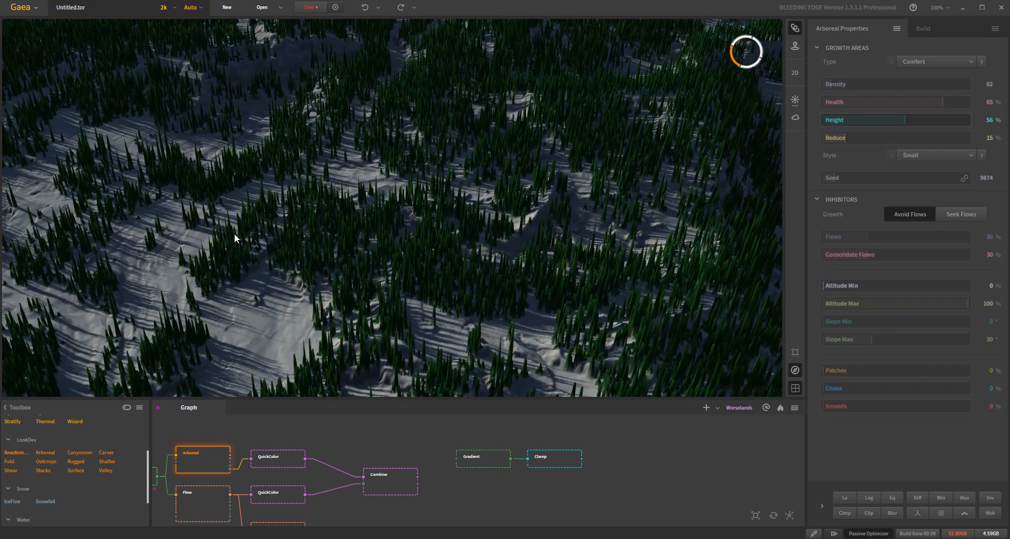
click(823, 121)
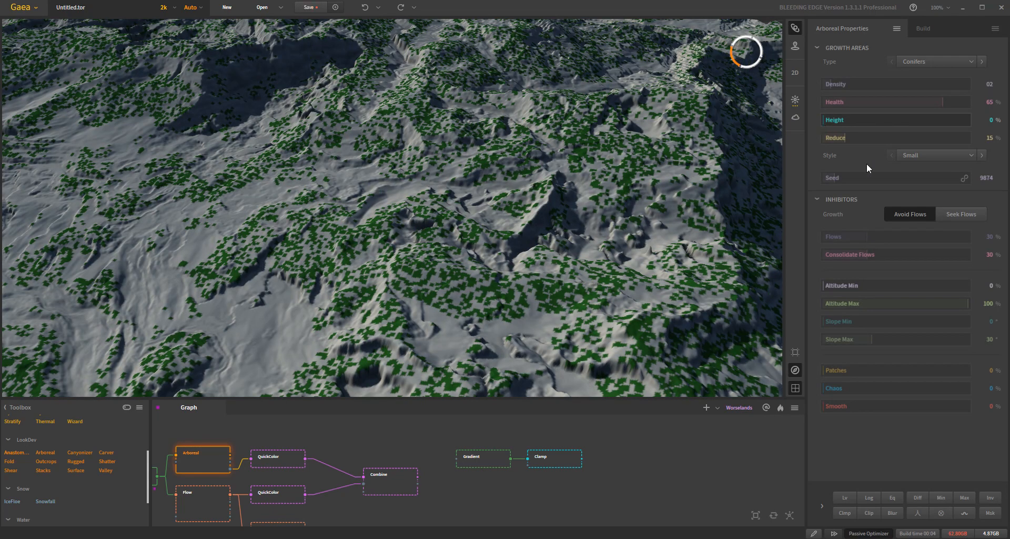
click(831, 117)
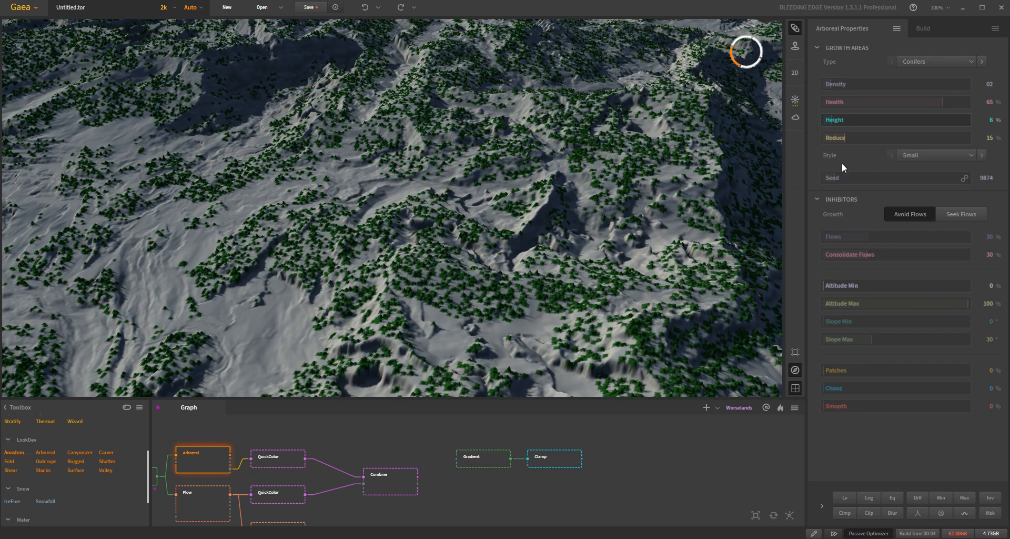
right_click(866, 120)
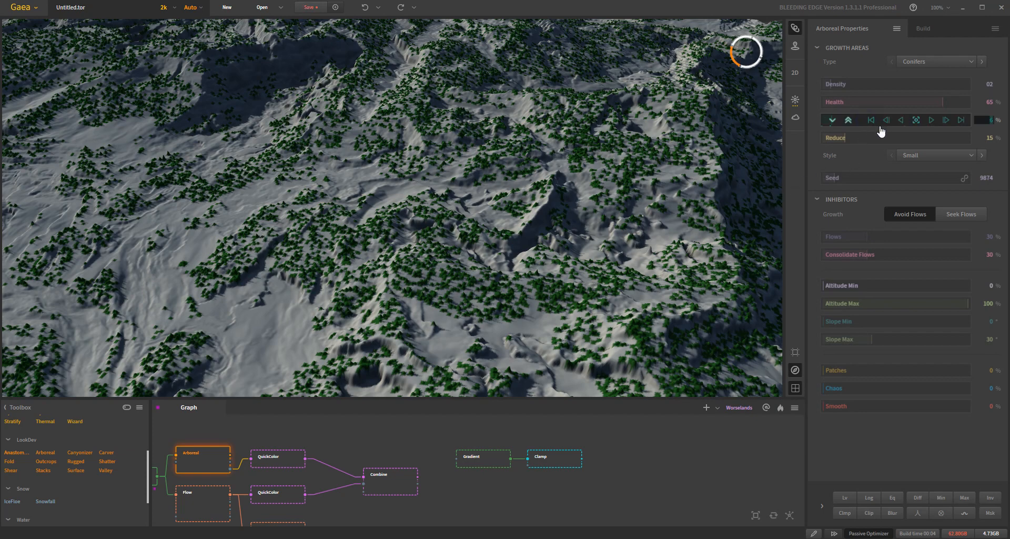
click(915, 120)
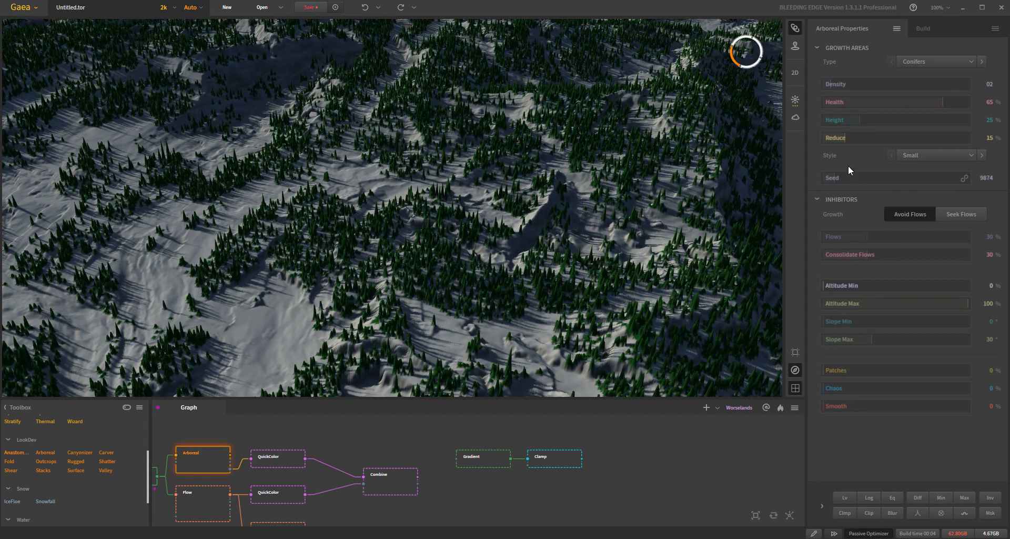
- Try the Arboreal node's Reduce at 22 %, 46 %, 59 % and 76 %, and reset it to its default of 15 %
click(855, 136)
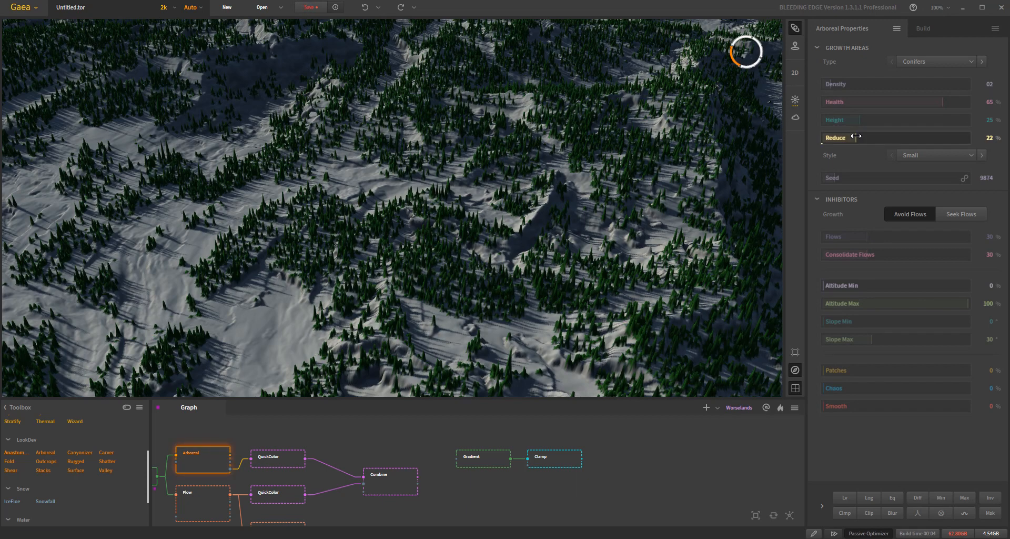
click(890, 139)
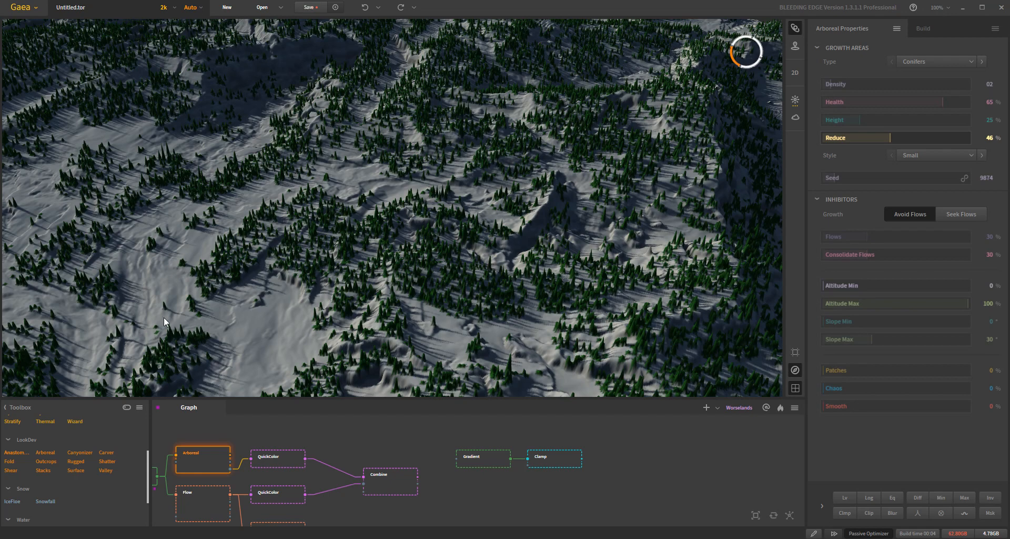
scroll(198, 343, up, 5)
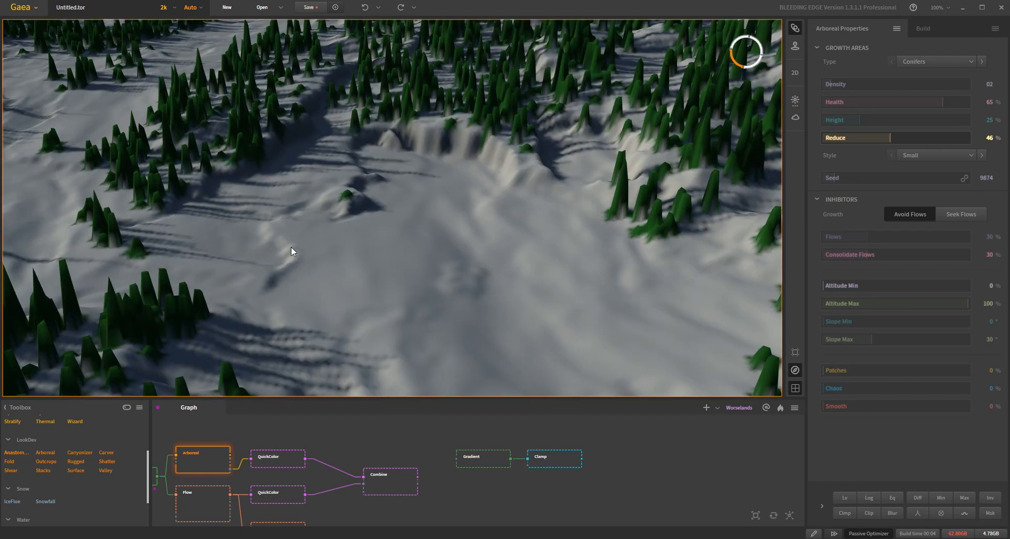
drag(291, 248, 296, 231)
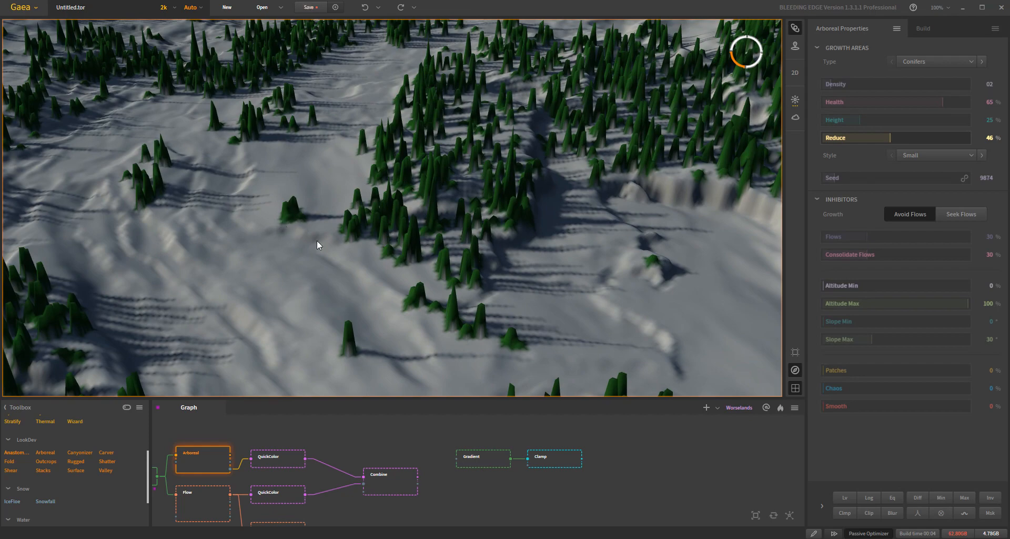
scroll(352, 286, down, 5)
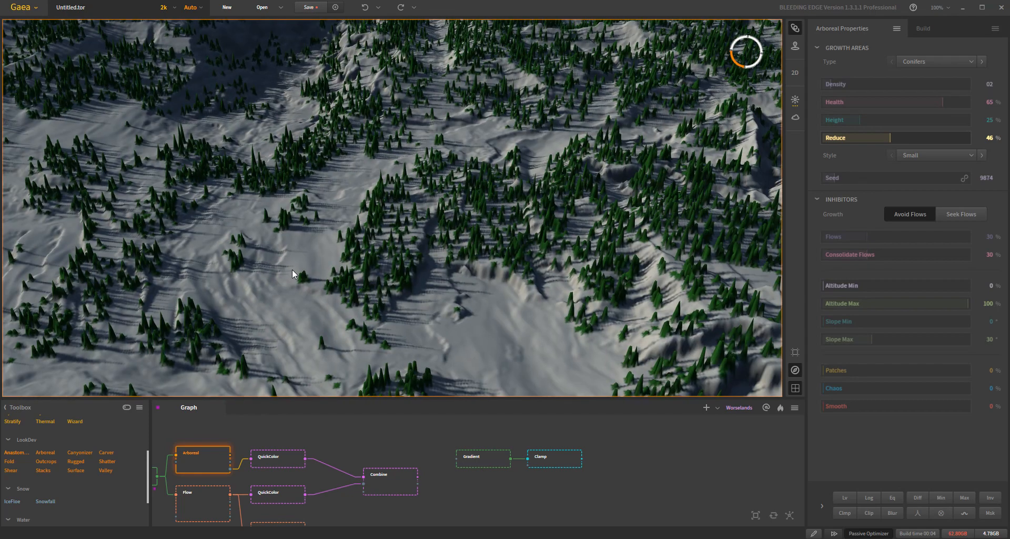
drag(894, 134, 909, 140)
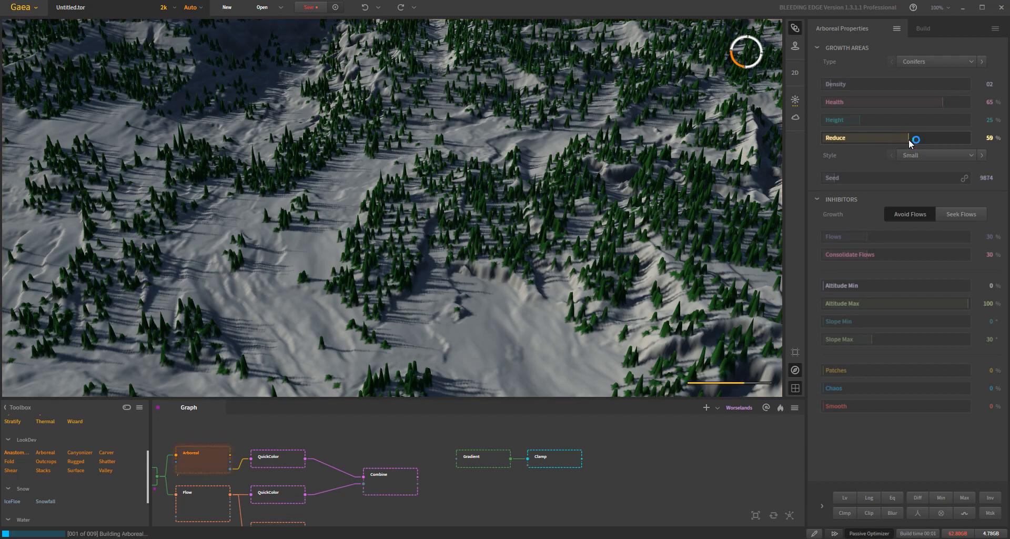
drag(909, 140, 934, 140)
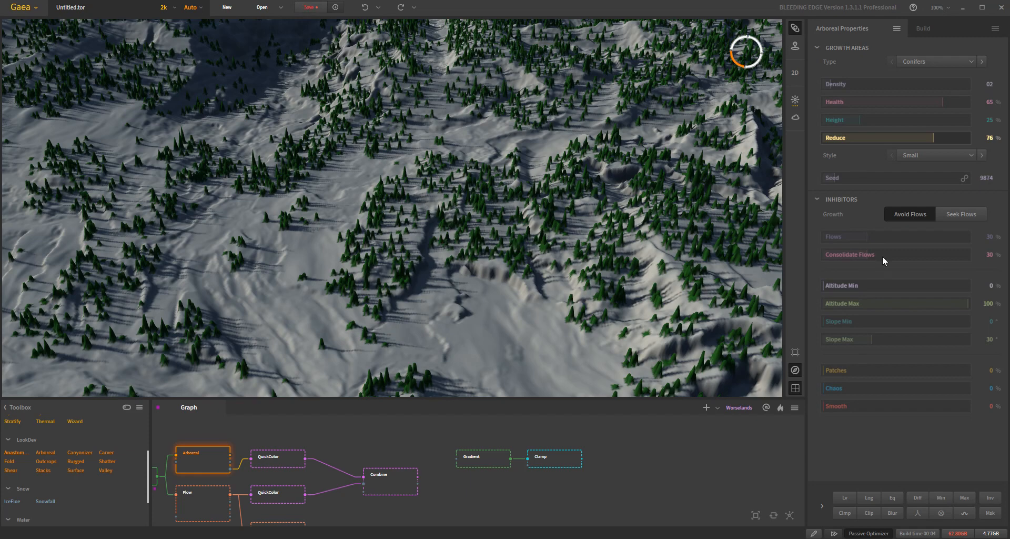
right_click(928, 138)
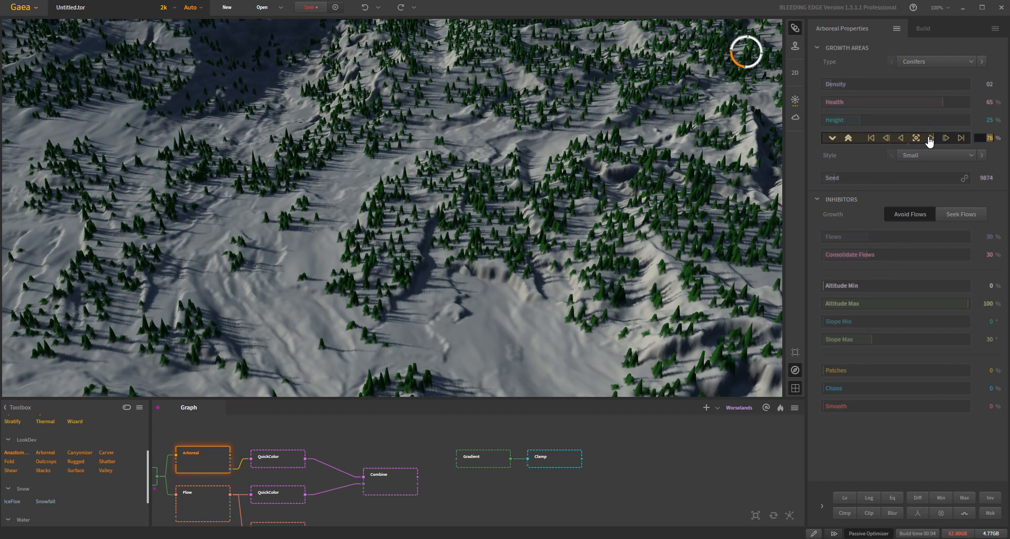
click(916, 139)
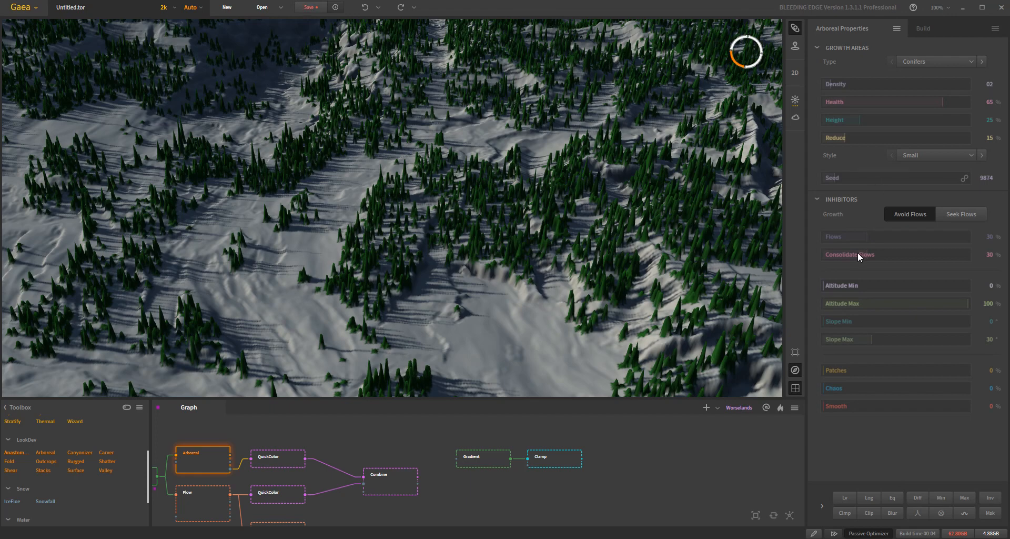
- Set the Arboreal node's Type to Broadleaf
scroll(657, 235, down, 4)
drag(649, 235, 510, 252)
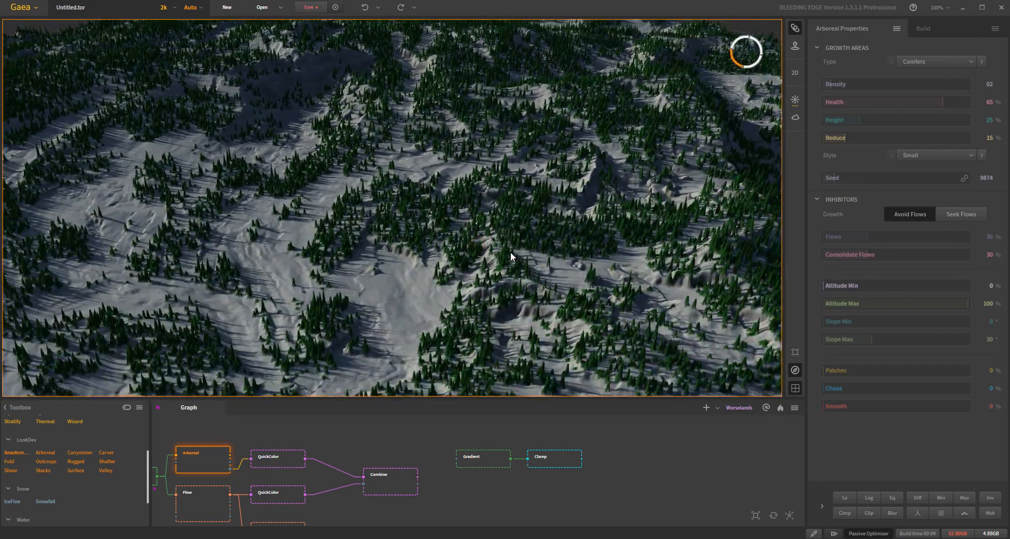
scroll(339, 260, up, 3)
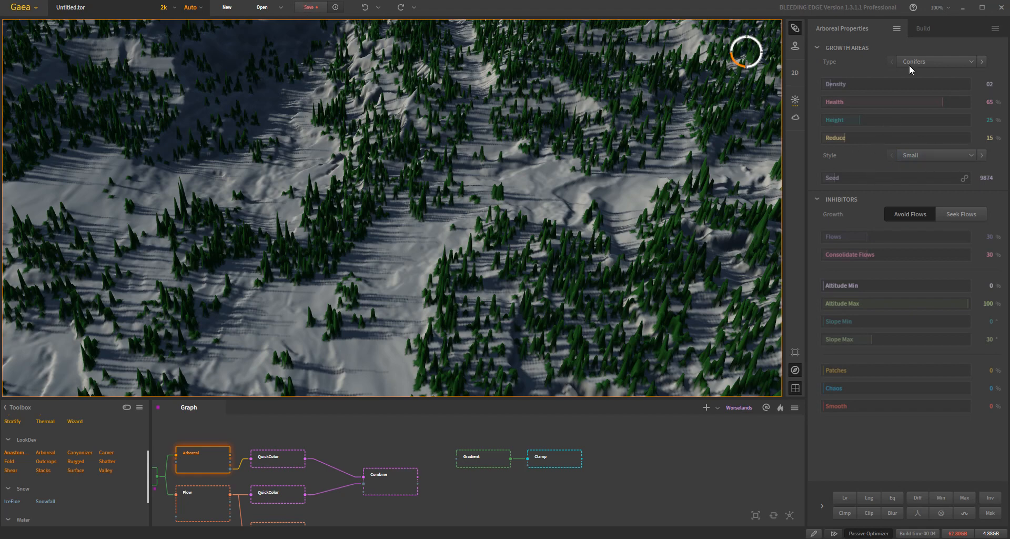
click(929, 61)
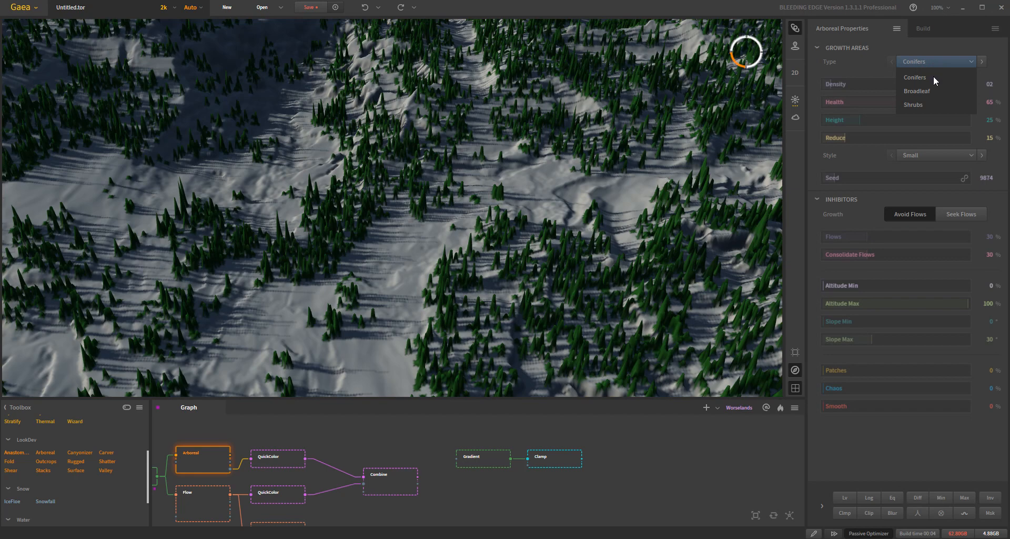
click(931, 93)
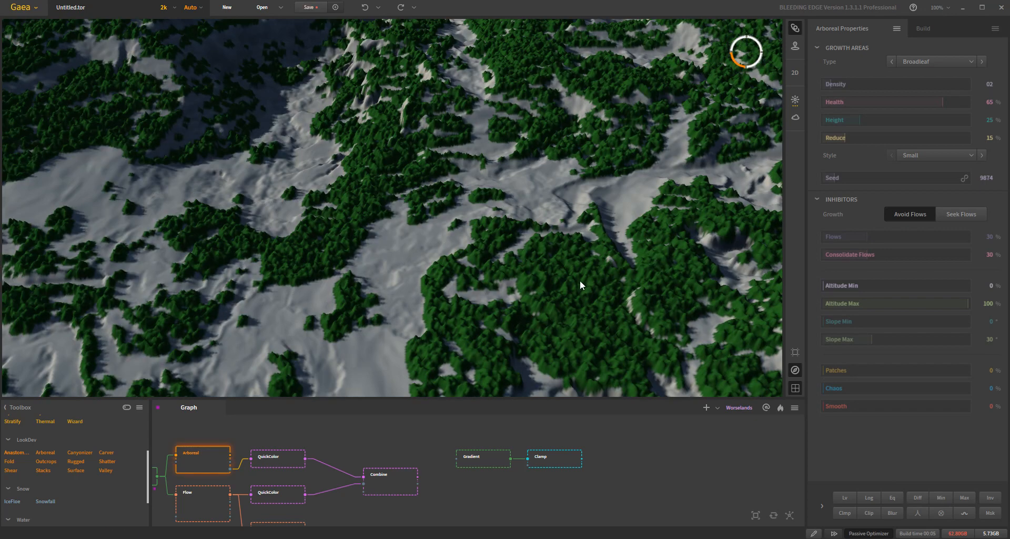
scroll(531, 276, down, 6)
drag(531, 276, 524, 302)
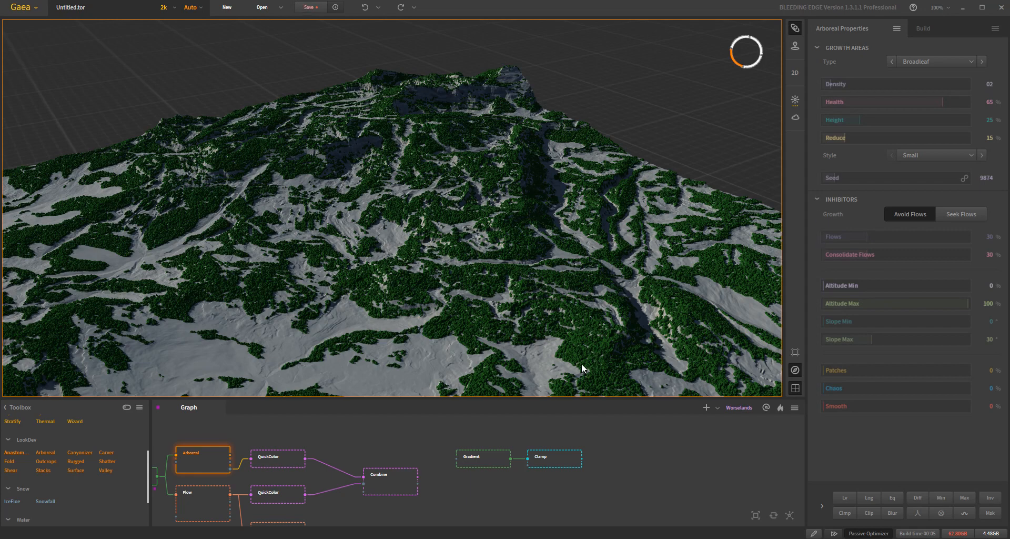
- Try the Large and Large + Fuzzy styles on the Broadleaf trees
click(943, 157)
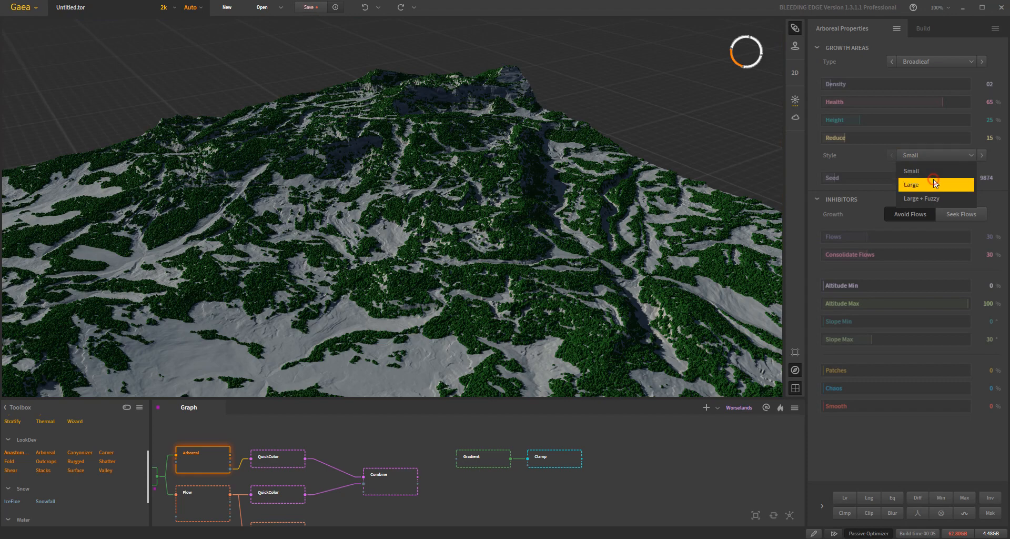
click(933, 180)
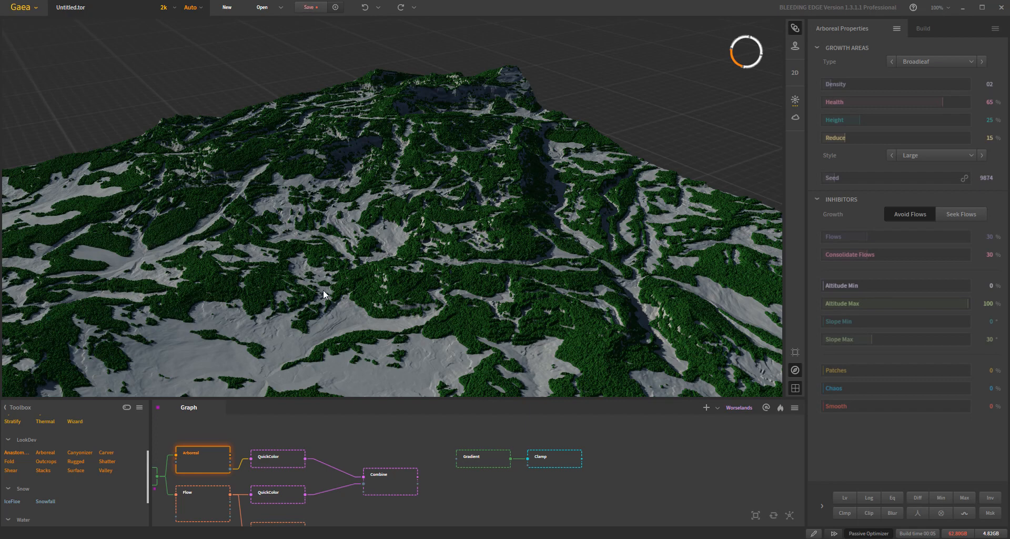
click(945, 159)
click(949, 198)
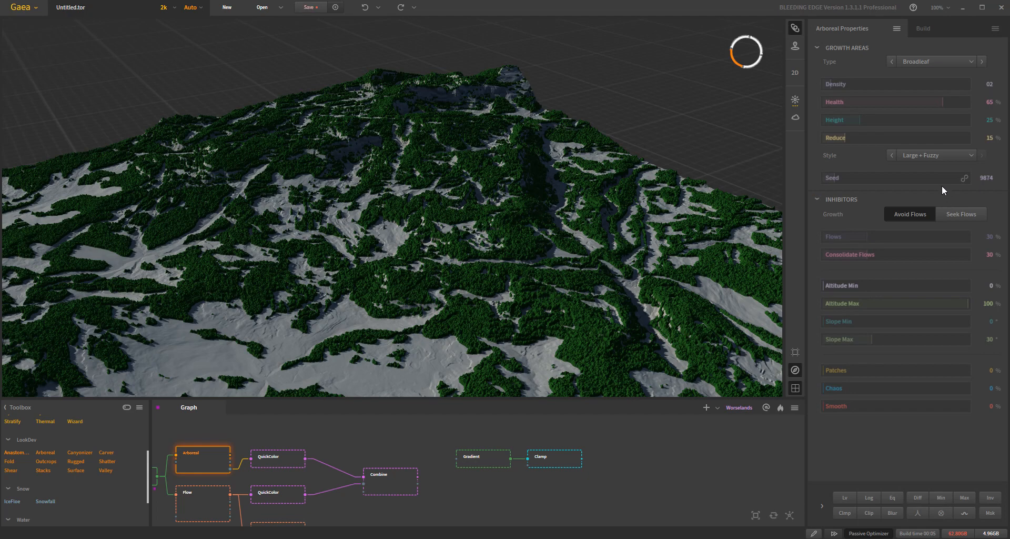
- Set the Arboreal node's Type to Shrubs and try the Large and Small styles
click(925, 59)
click(929, 100)
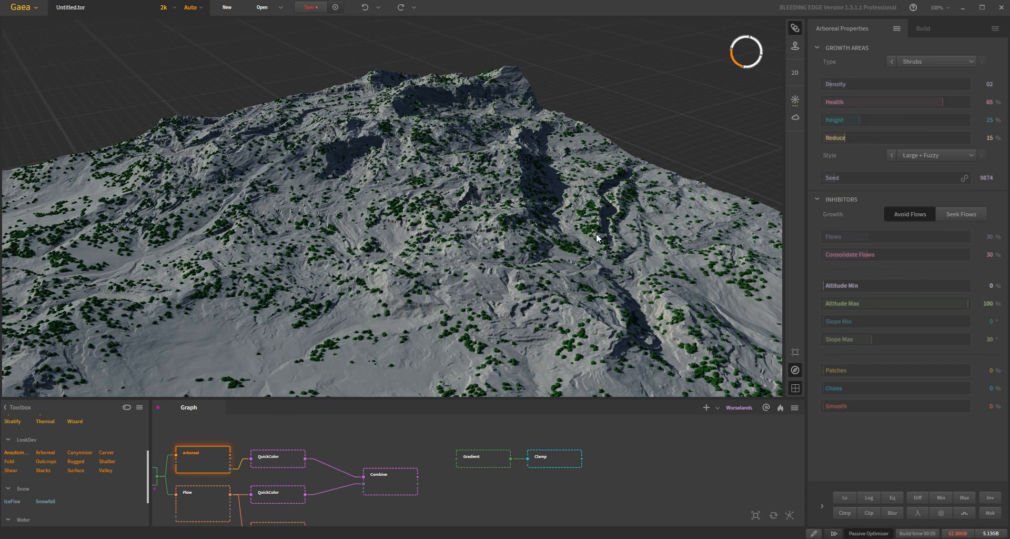
click(911, 154)
click(926, 187)
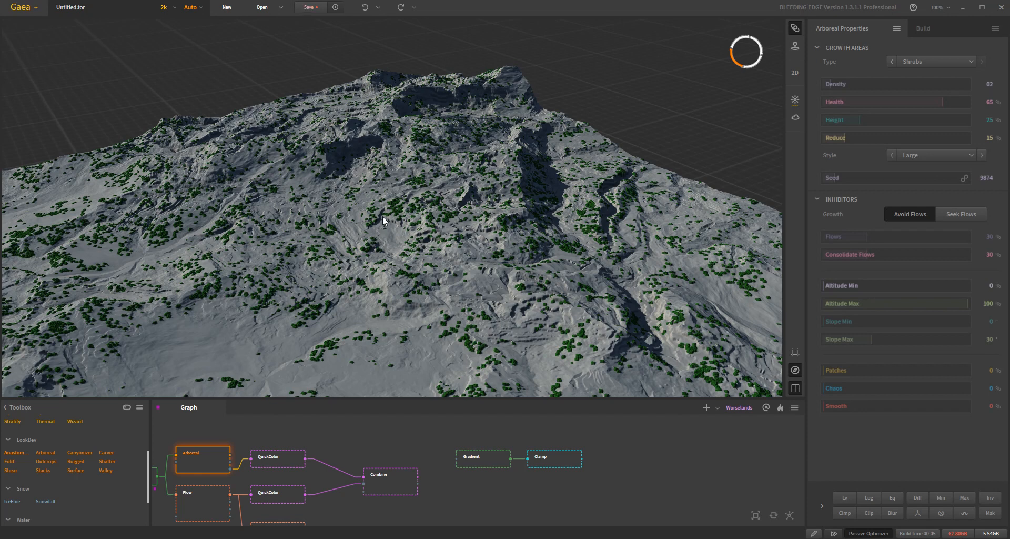
click(930, 156)
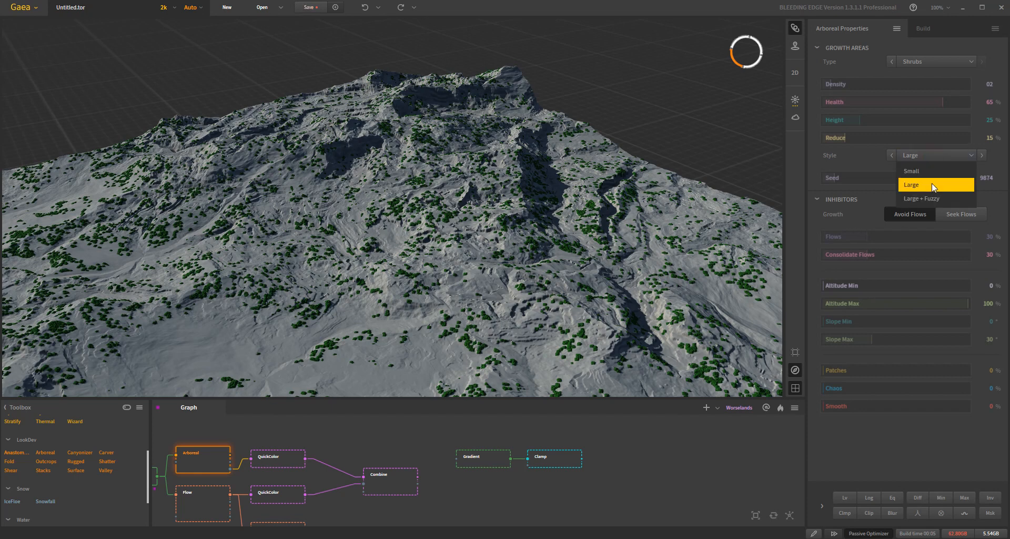
click(932, 171)
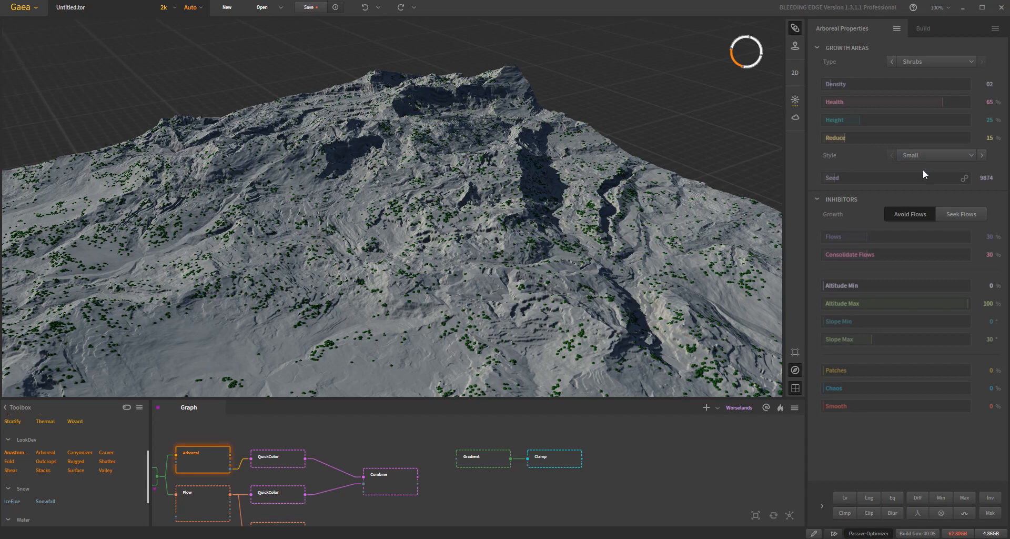
- Set the Arboreal node's Type back to Conifers, try the Large style, and return Style to Small
click(926, 61)
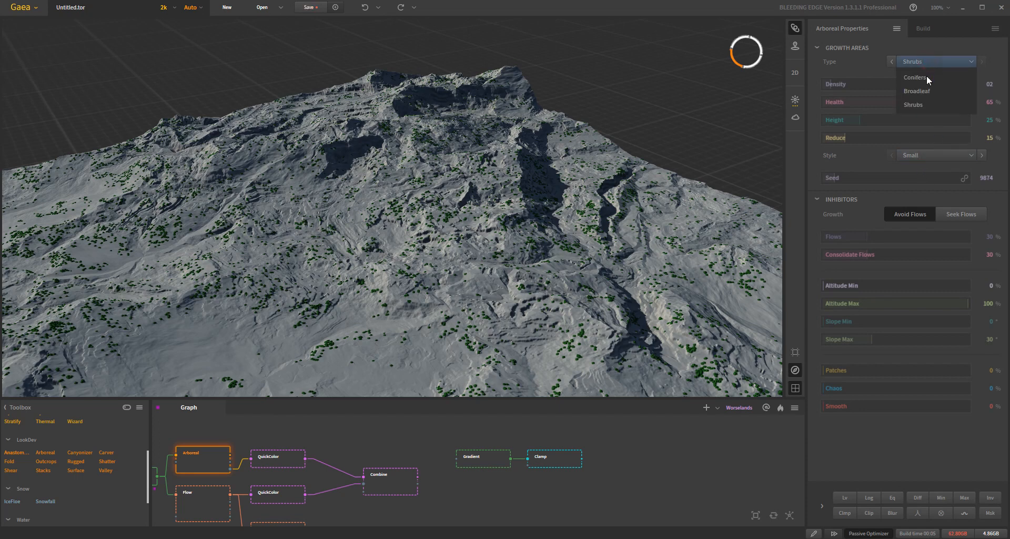
click(927, 79)
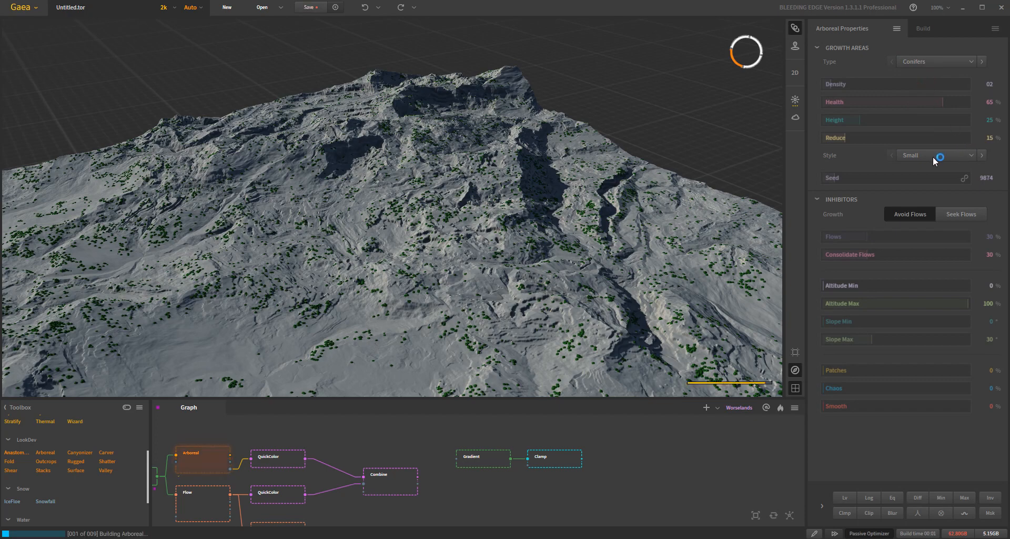
click(919, 155)
click(924, 180)
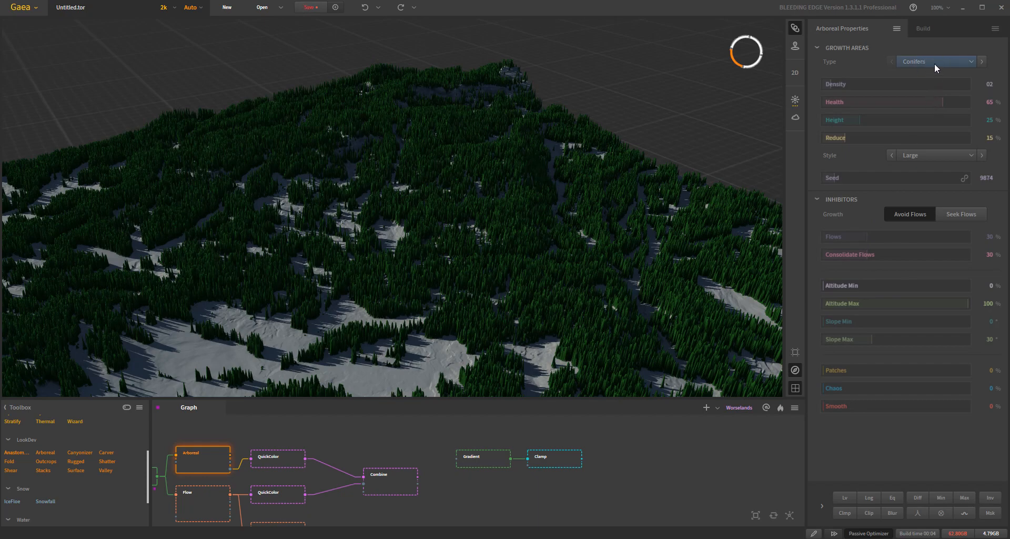
click(934, 158)
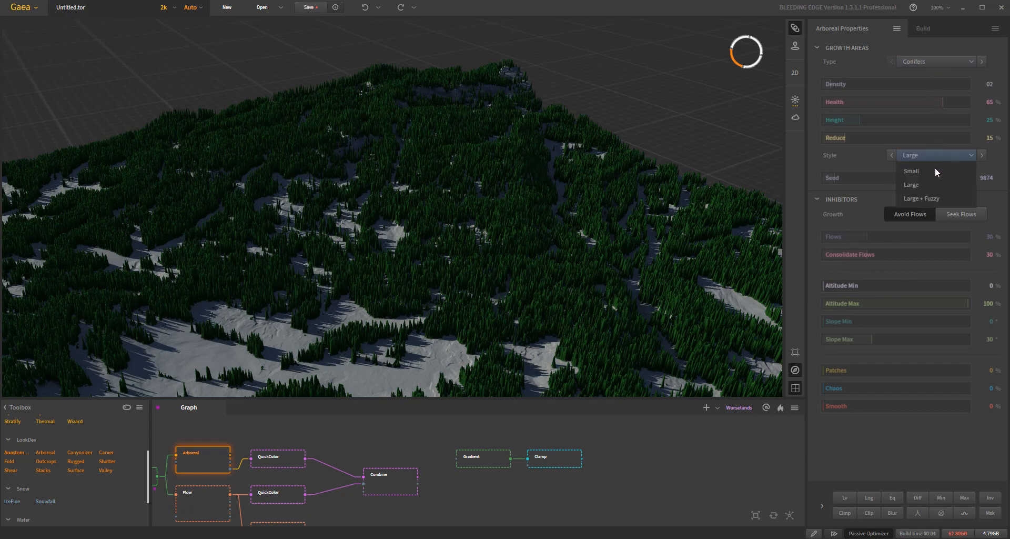
click(934, 171)
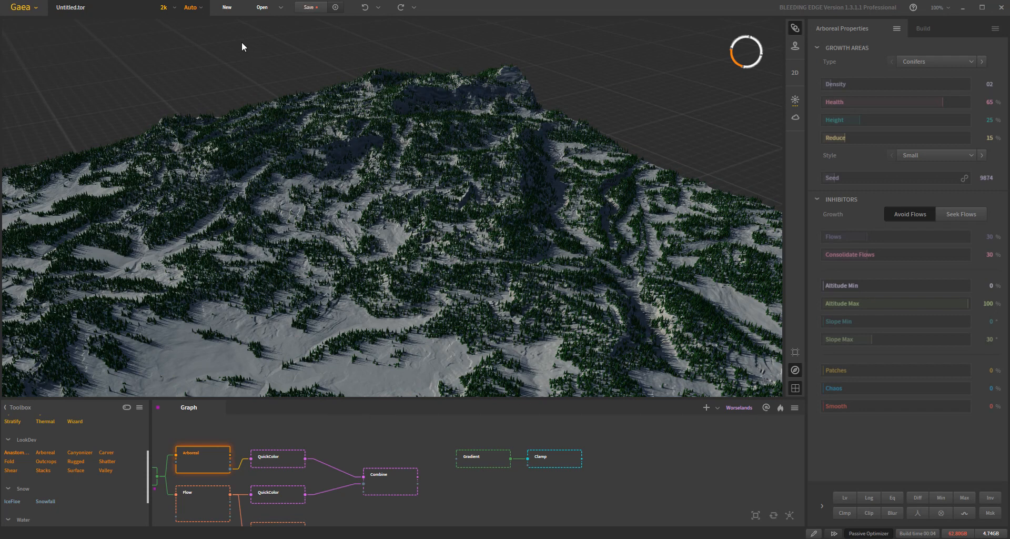
- Set the preview resolution to 1k
click(175, 8)
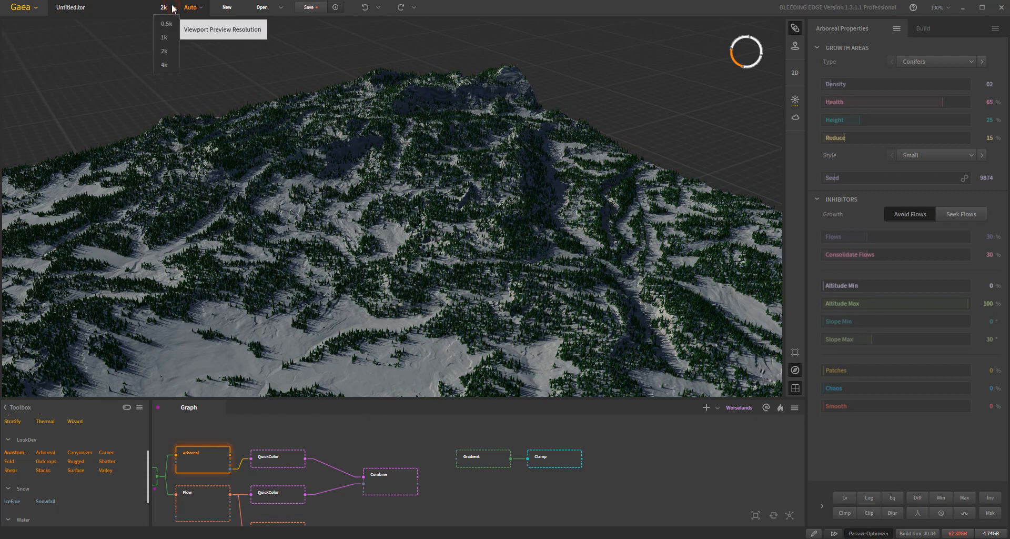
click(166, 33)
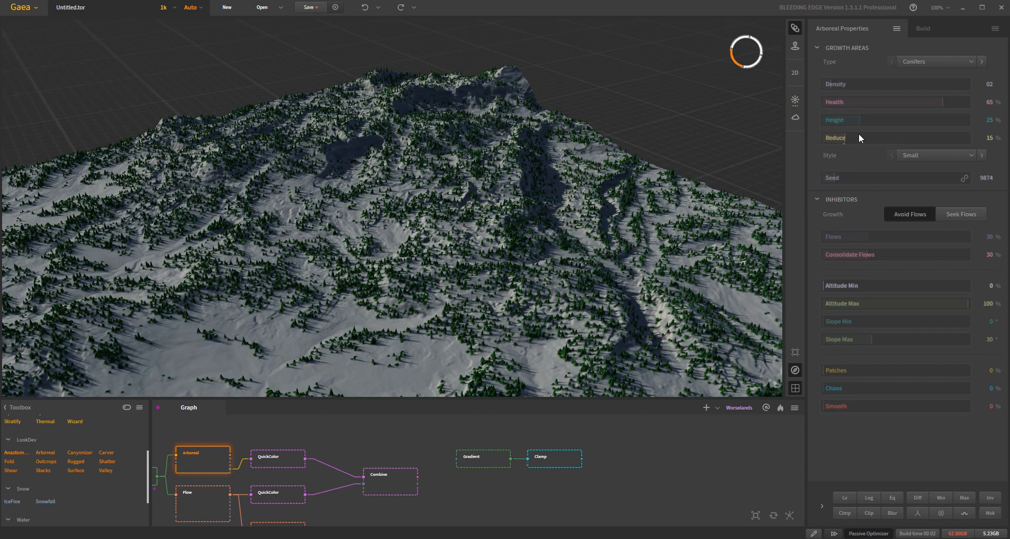
right_click(875, 133)
middle_drag(454, 494, 485, 484)
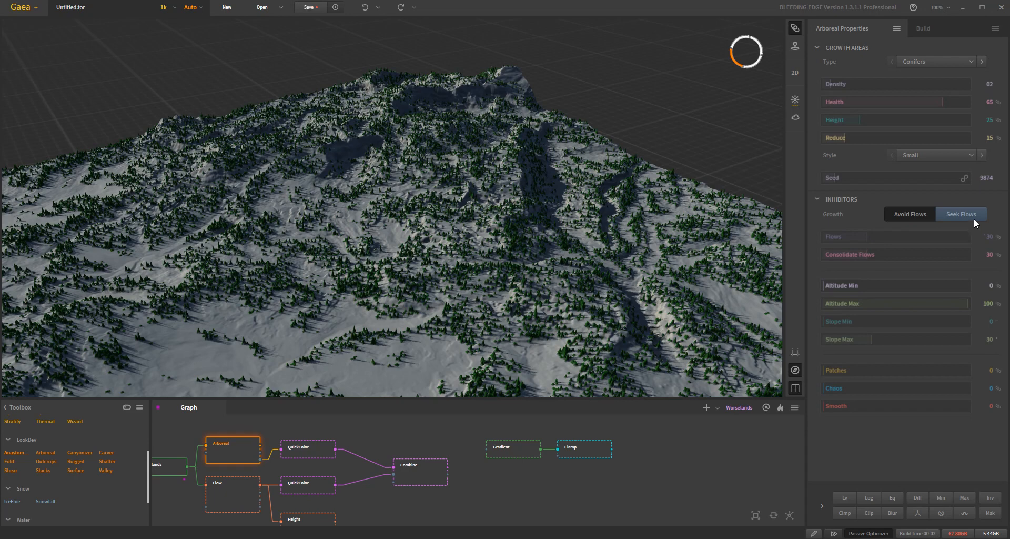
- Preview the Flow node's output on the terrain and examine where the flow lines run
drag(504, 257, 503, 264)
middle_drag(430, 316, 436, 243)
click(222, 498)
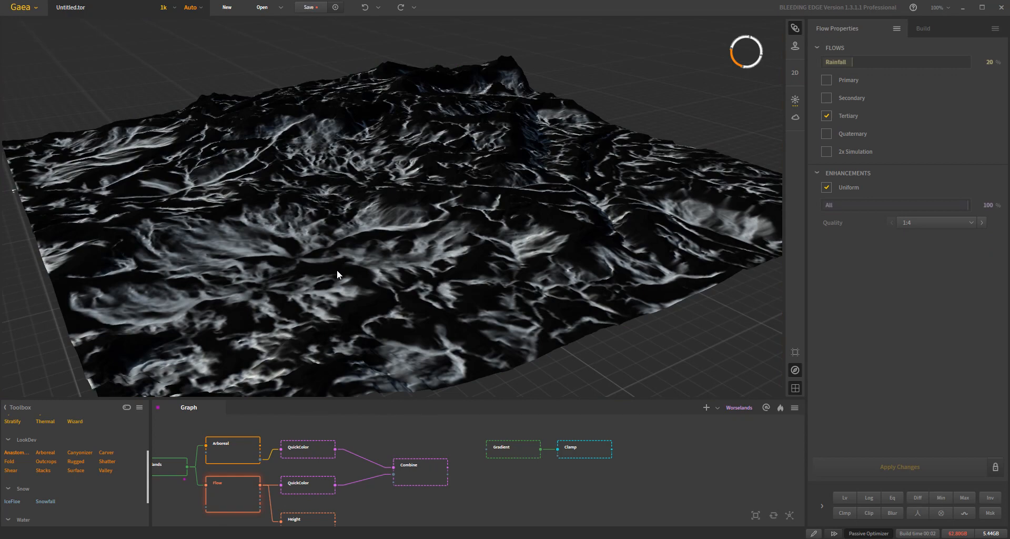
drag(403, 288, 384, 261)
- Preview both QuickColor nodes and the Combine node to examine tree coverage against the flows
click(312, 486)
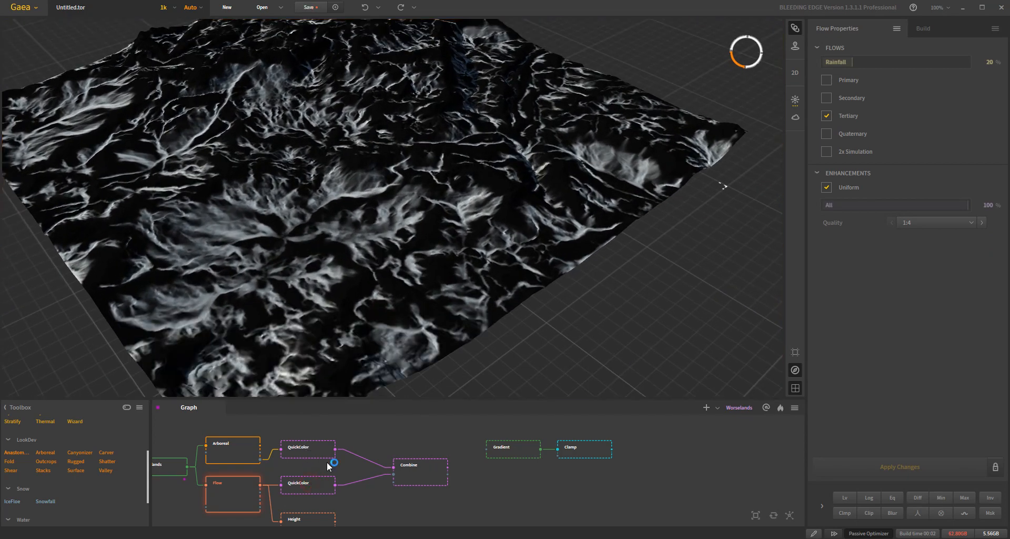
click(295, 452)
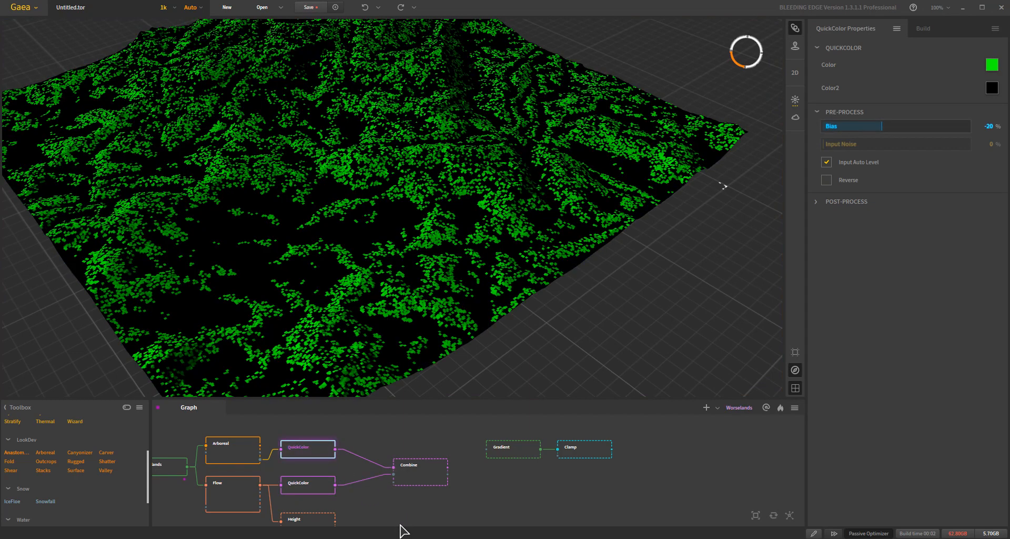
click(435, 473)
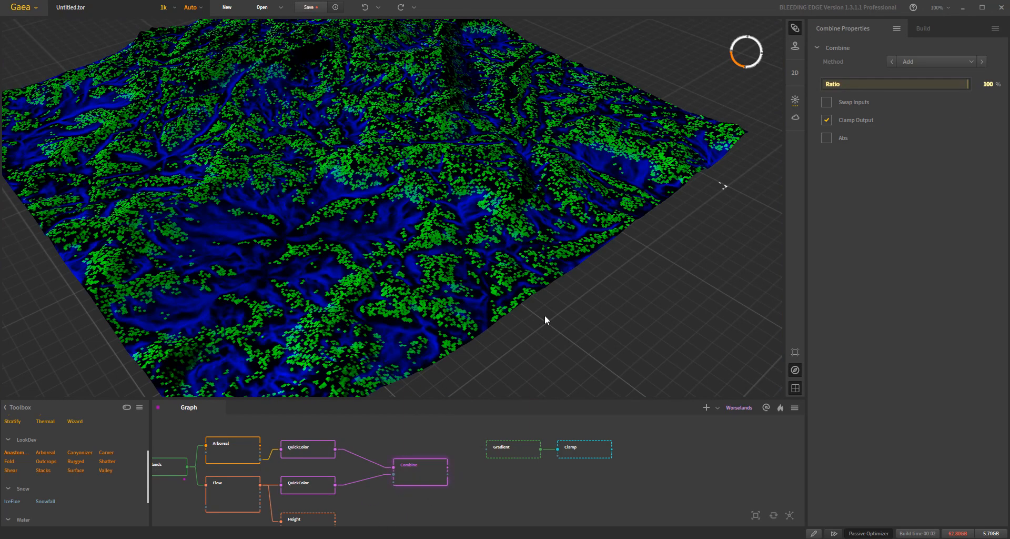
drag(382, 233, 375, 220)
middle_drag(374, 220, 352, 236)
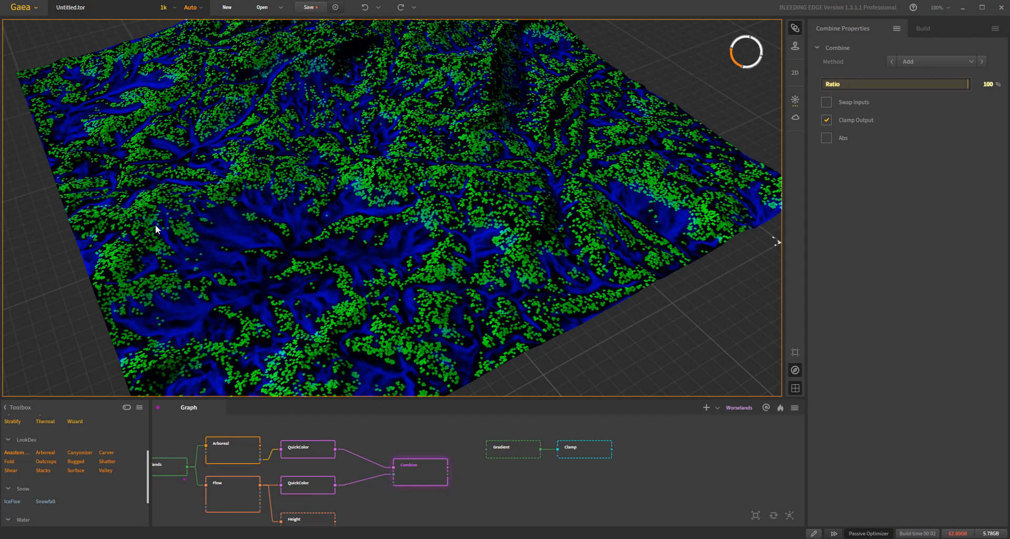
- Compare the Flow branch's blue QuickColor mask with the Combine output
click(301, 489)
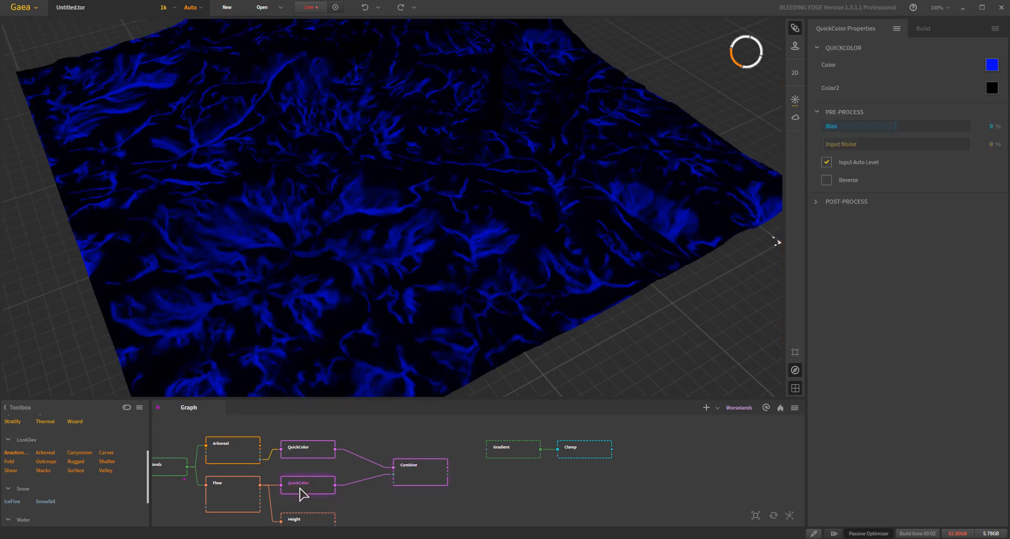
click(438, 478)
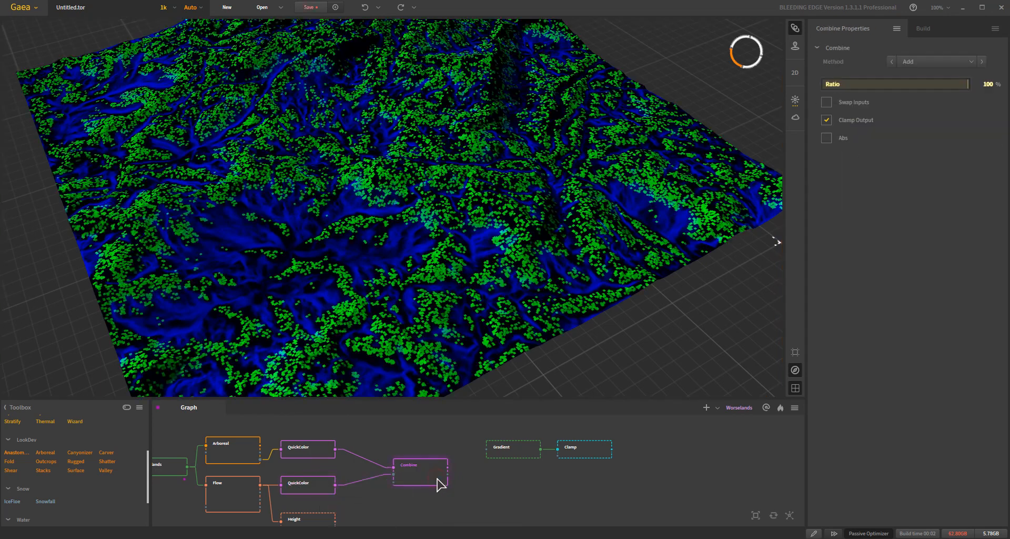
click(334, 488)
click(401, 472)
- Set the Arboreal node's Growth to Seek Flows and preview the Combine output
click(238, 450)
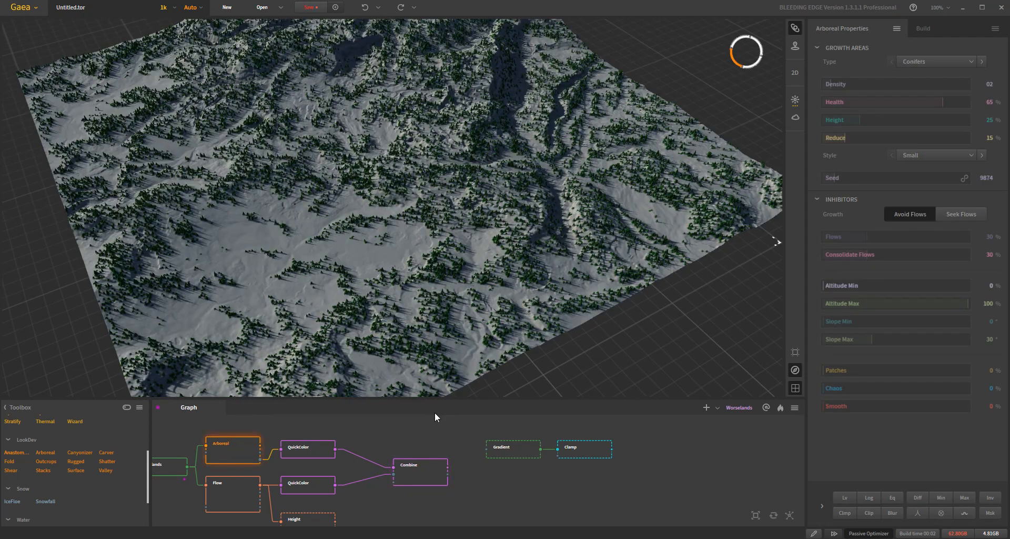
click(965, 215)
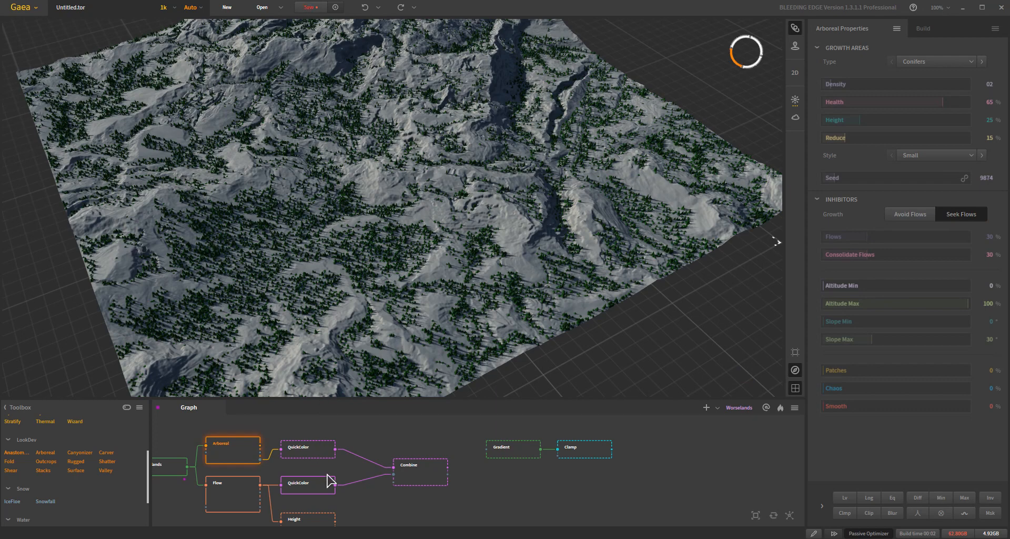
click(423, 471)
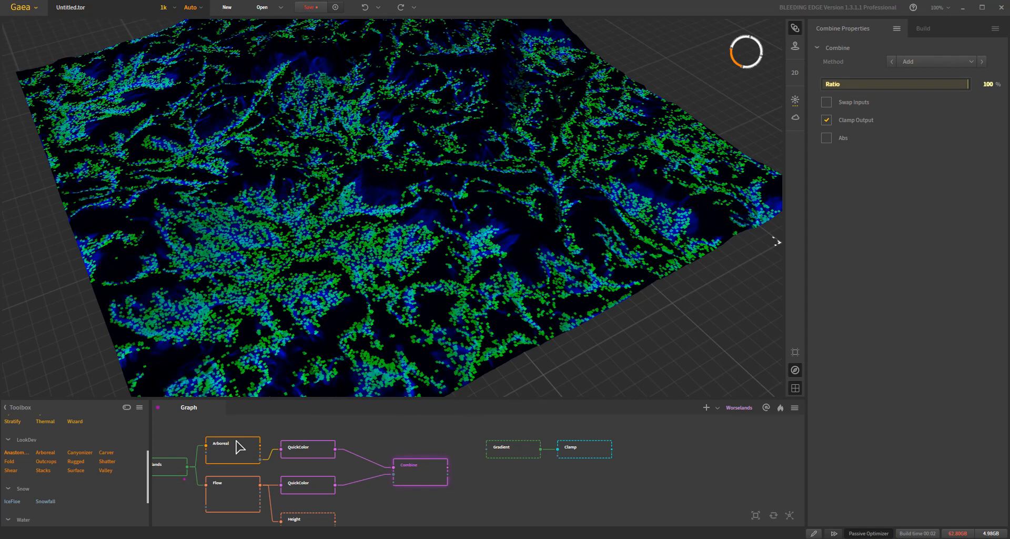
- Set the Arboreal node's Consolidate Flows to 0% and preview the Combine output
click(221, 444)
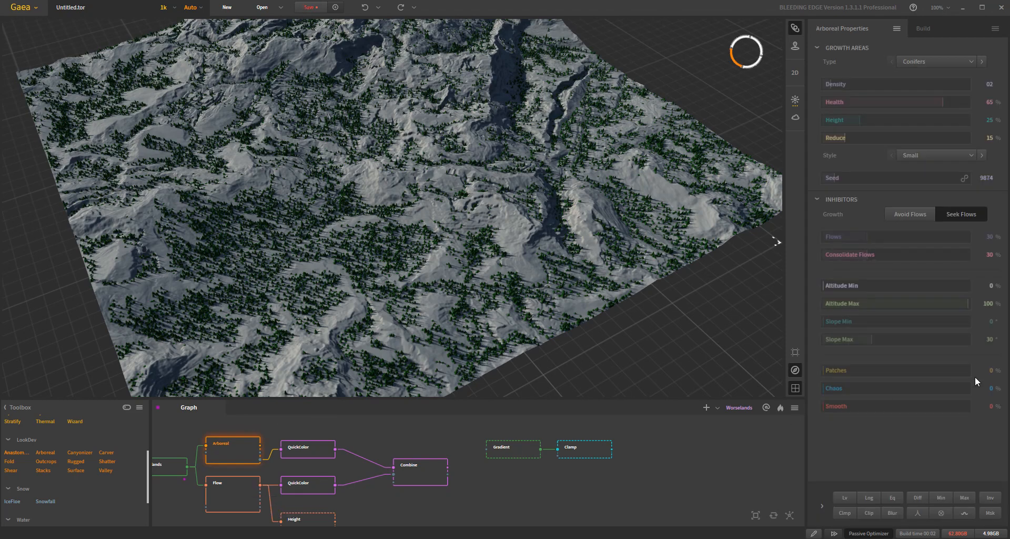
drag(867, 255, 969, 257)
drag(969, 250, 822, 254)
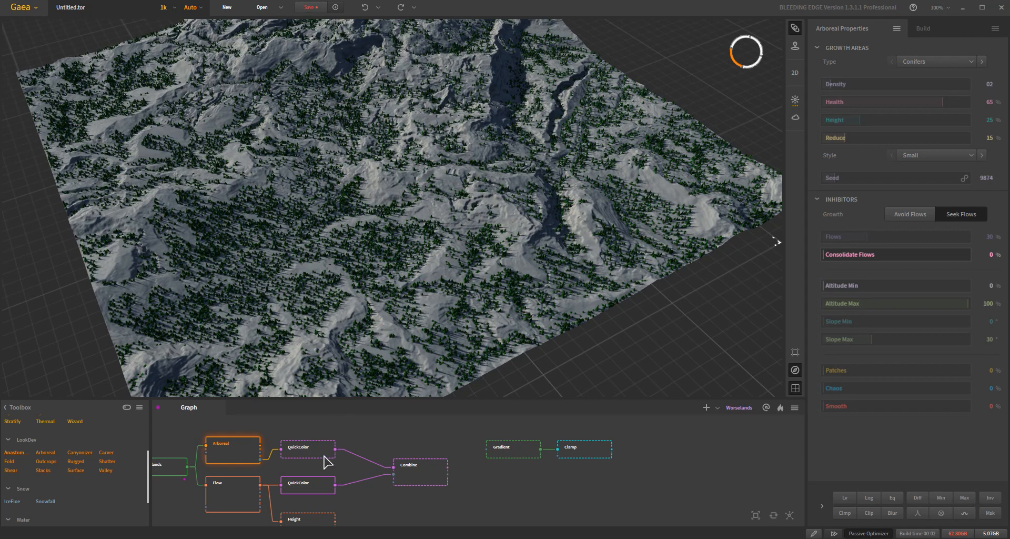
click(418, 477)
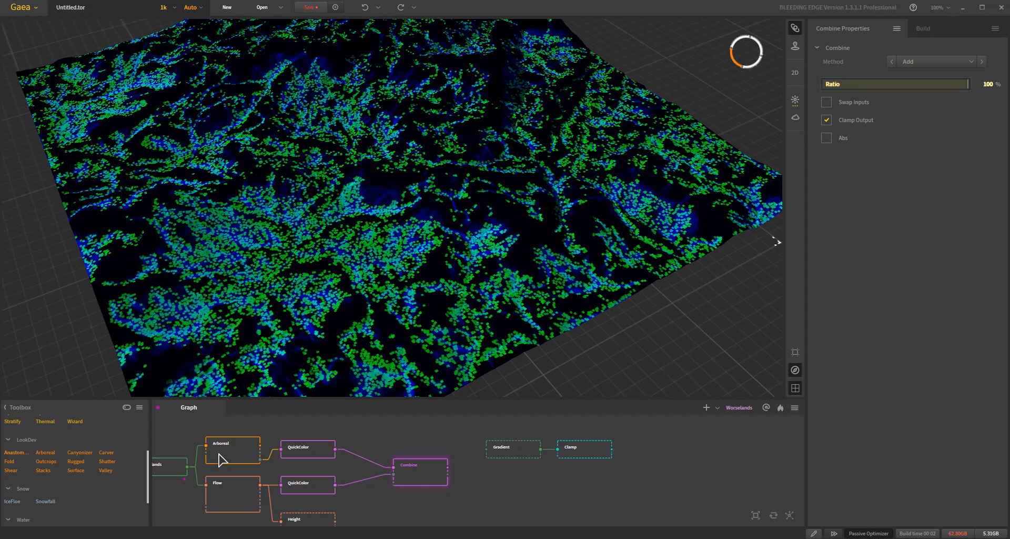
- Set the Arboreal node's Consolidate Flows to 100% and preview the Combine and green QuickColor outputs
click(221, 456)
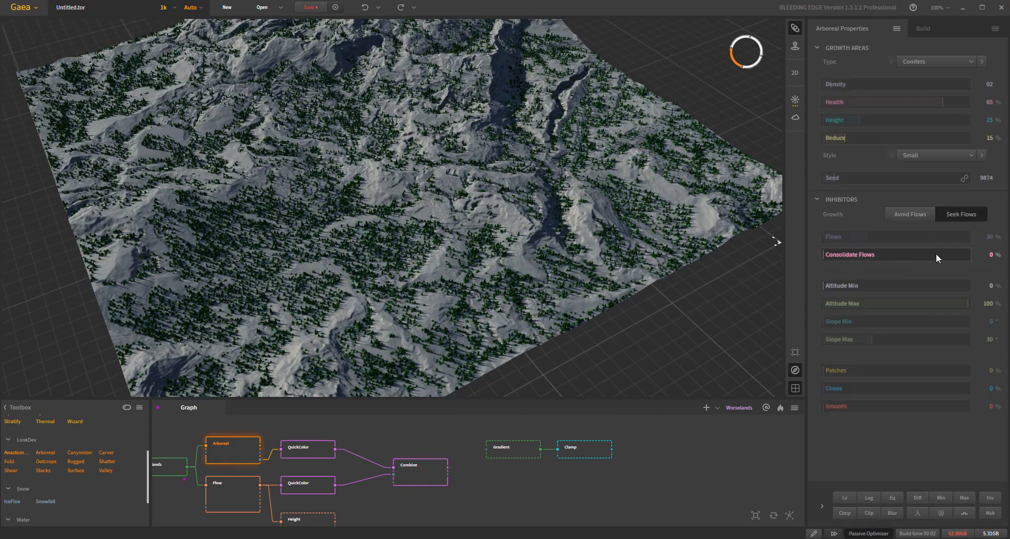
drag(818, 253, 886, 330)
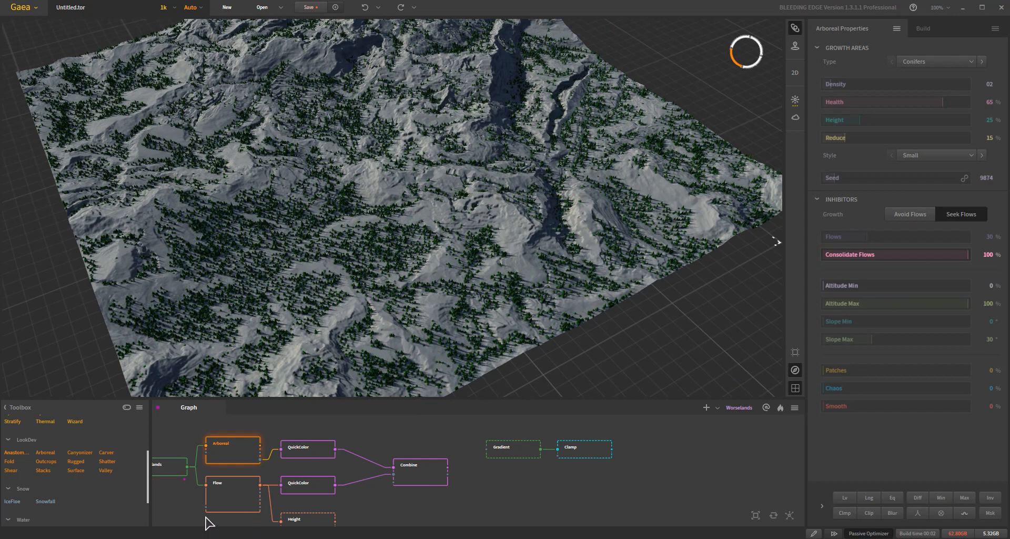
click(431, 471)
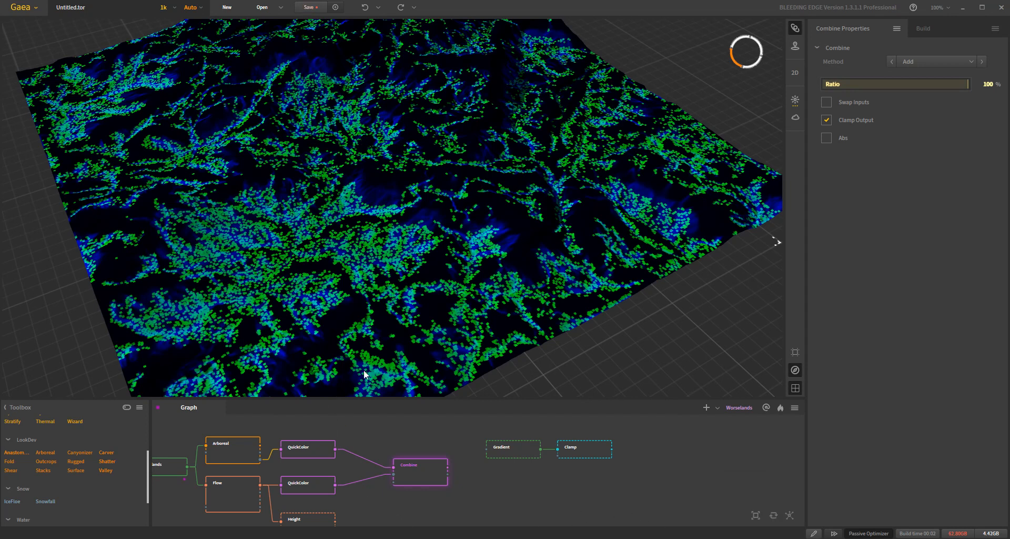
click(308, 453)
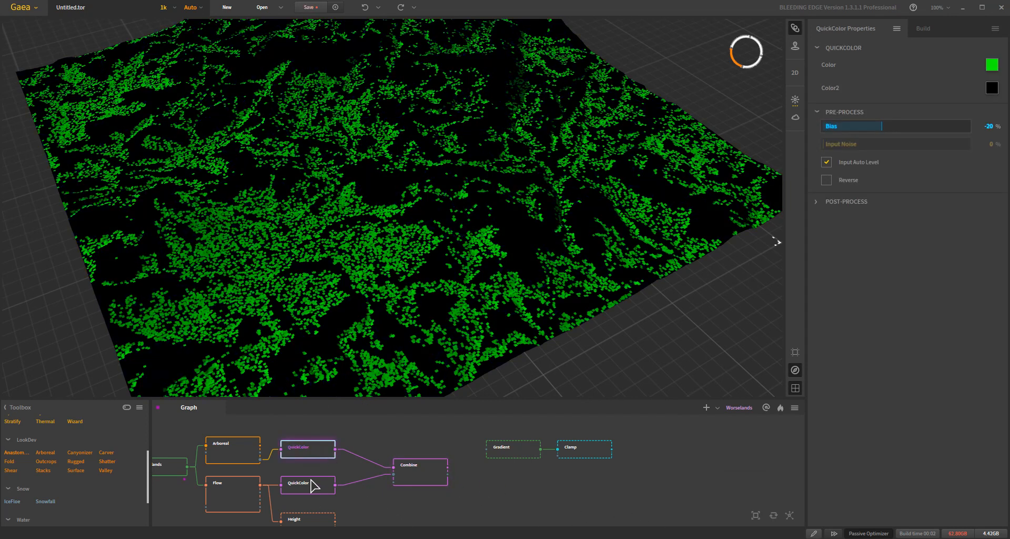
- Set the Arboreal node's Growth back to Avoid Flows
click(225, 449)
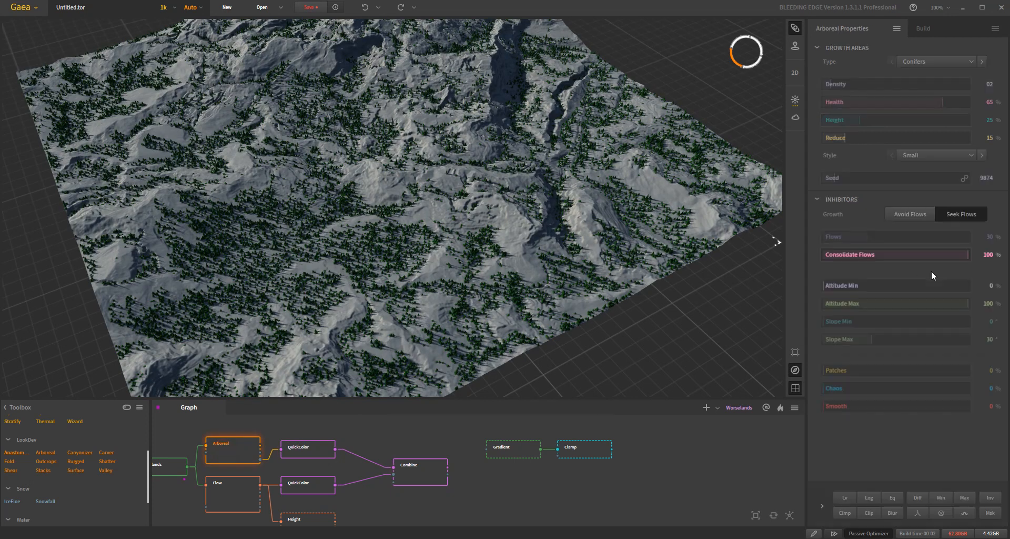
click(917, 213)
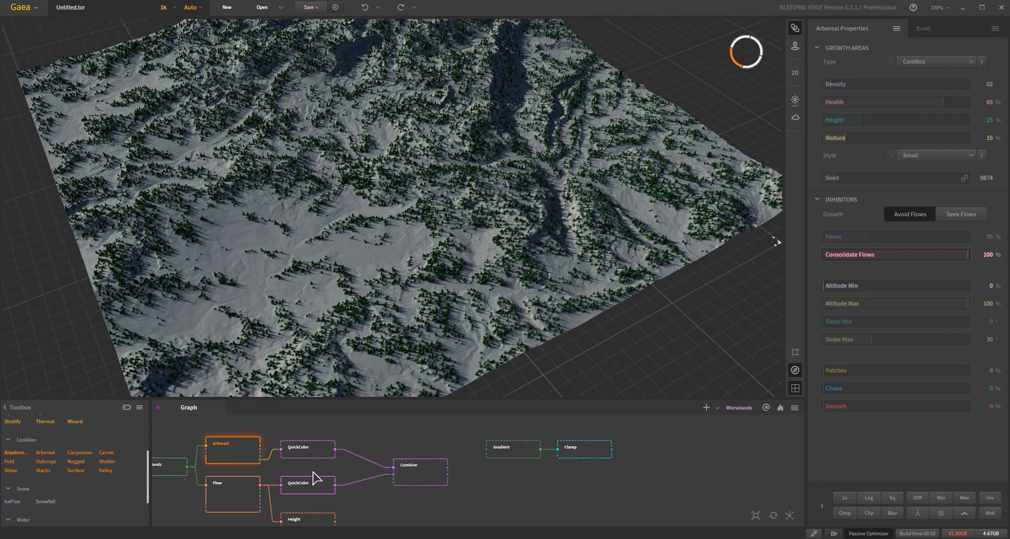
- Set the Height node's Falloff to 24% and try its Max at 20% before returning it to 100%
click(314, 519)
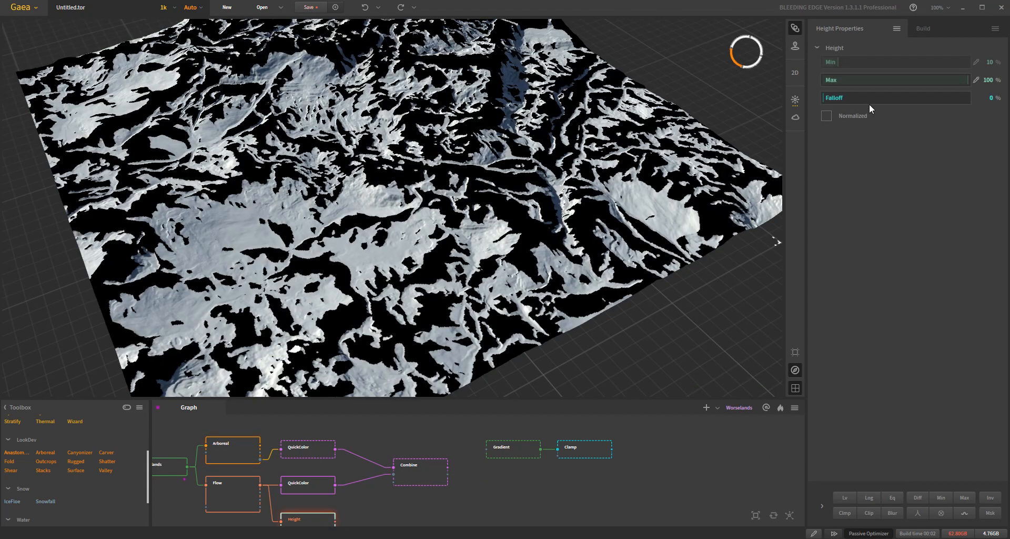
drag(883, 80, 872, 80)
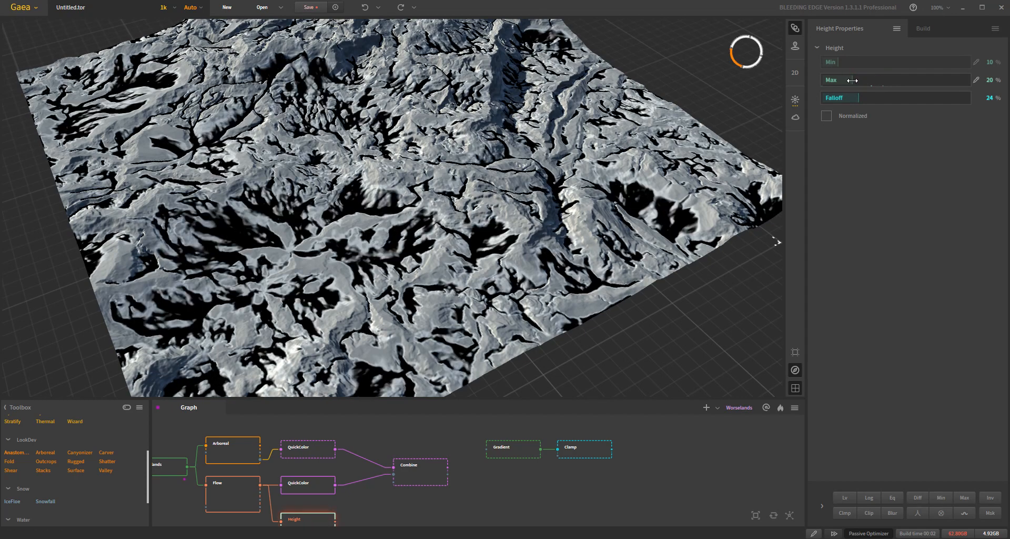
drag(852, 80, 968, 80)
- Set the Height node's Min to 57% and try Falloff at 73% before lowering it to 11%
click(883, 62)
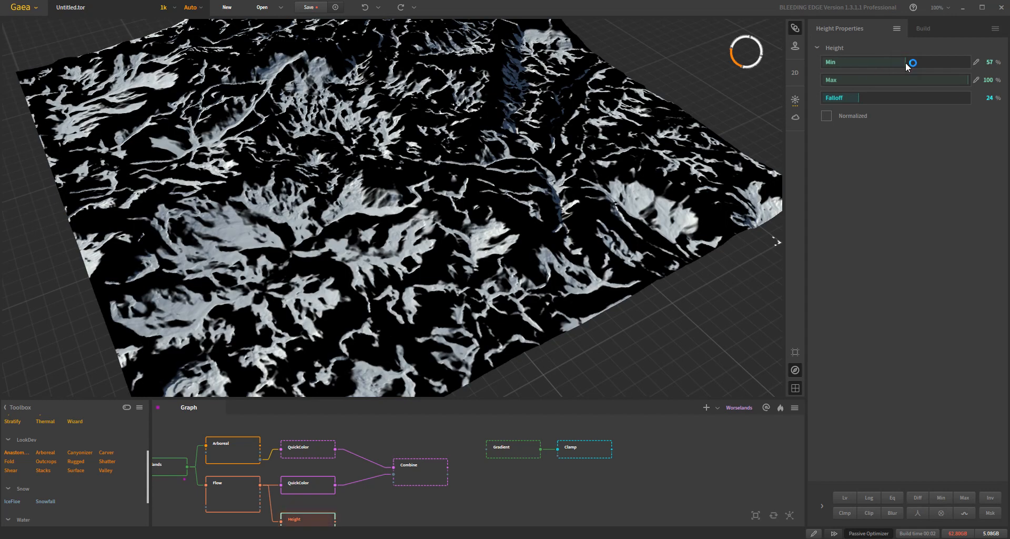
click(907, 97)
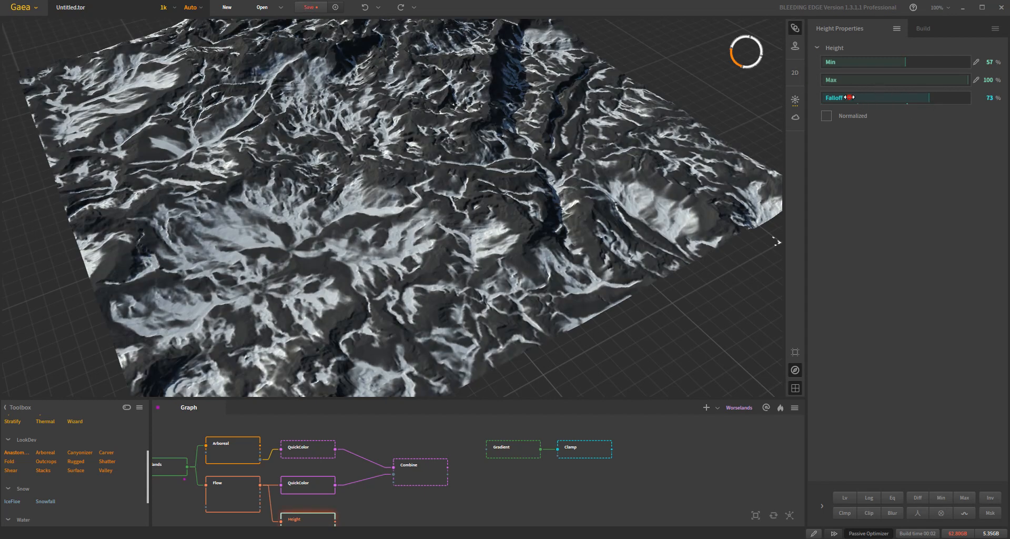
drag(848, 97, 839, 96)
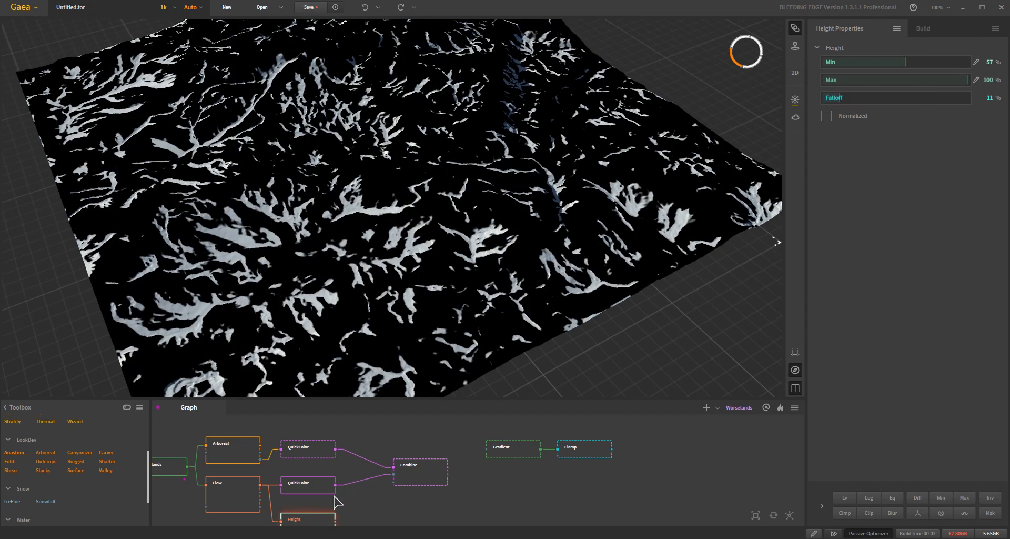
- Set the Arboreal node's Consolidate Flows to 30% and its Flows to 69%
click(308, 453)
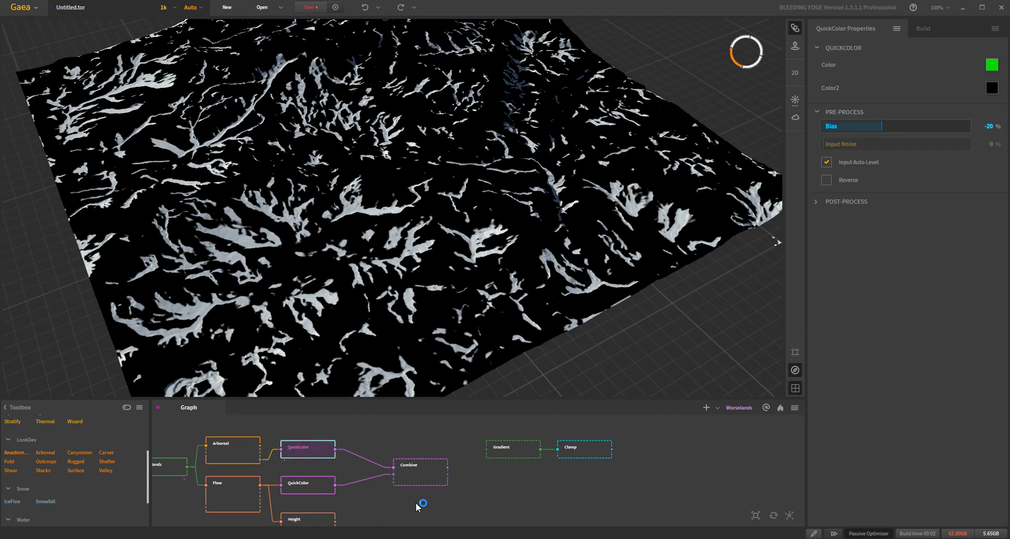
click(424, 476)
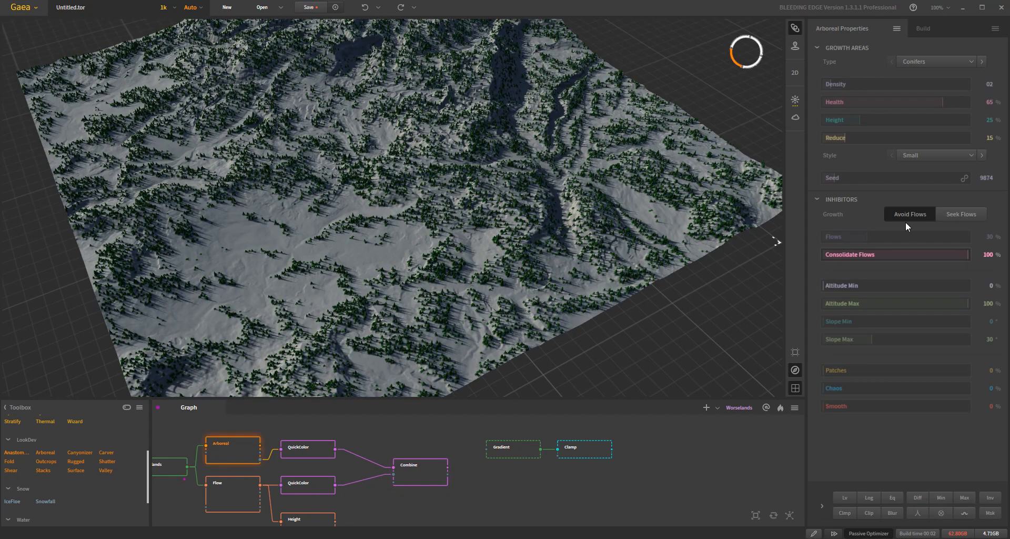
mouse_move(884, 256)
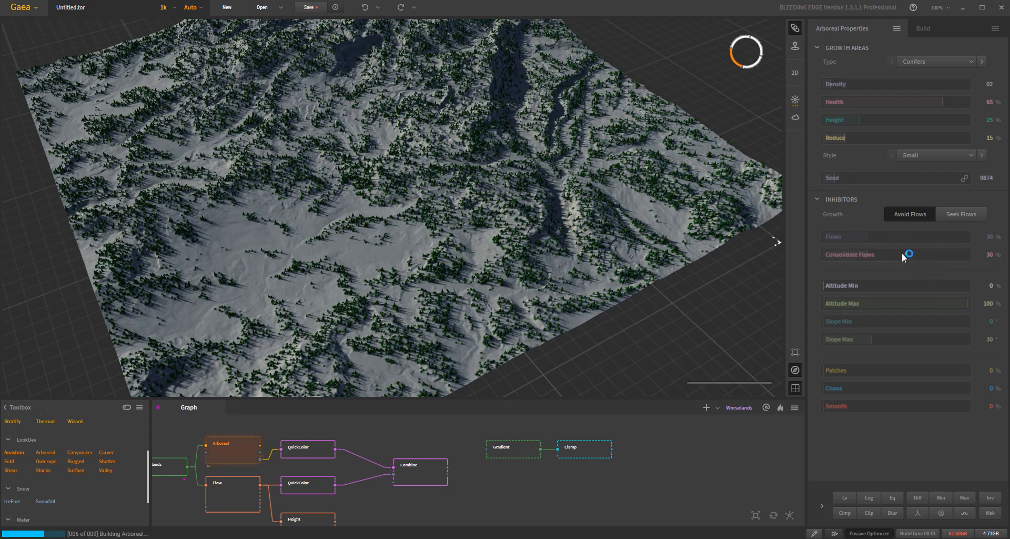
click(884, 237)
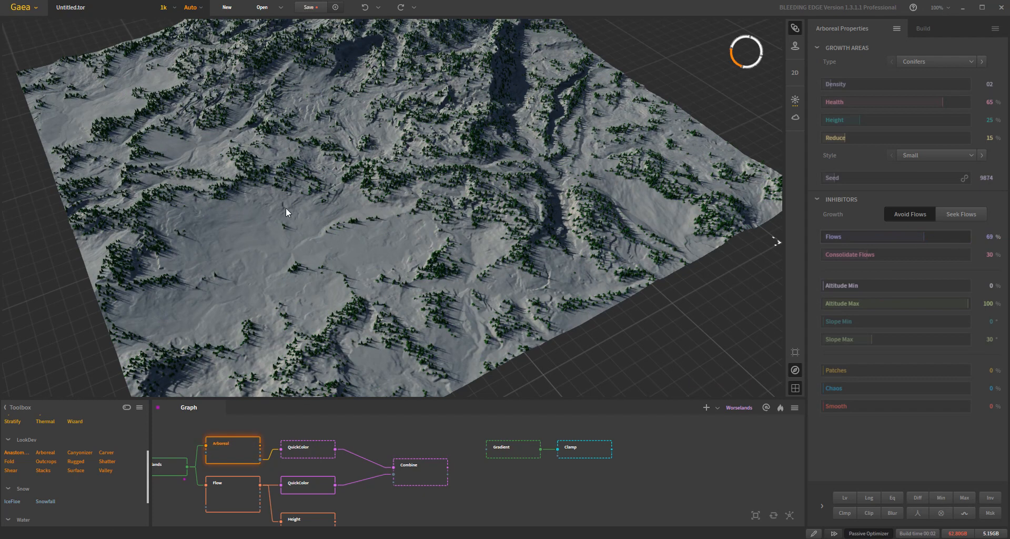
- Set the Height node's Falloff to 0%, try its Min at 15% and 18%, and preview the Combine output
click(309, 520)
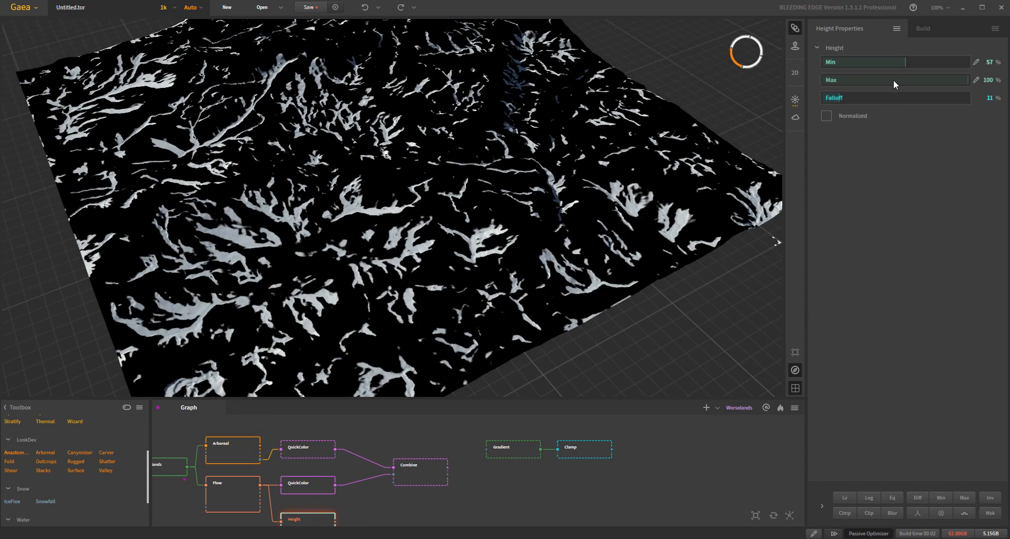
click(845, 61)
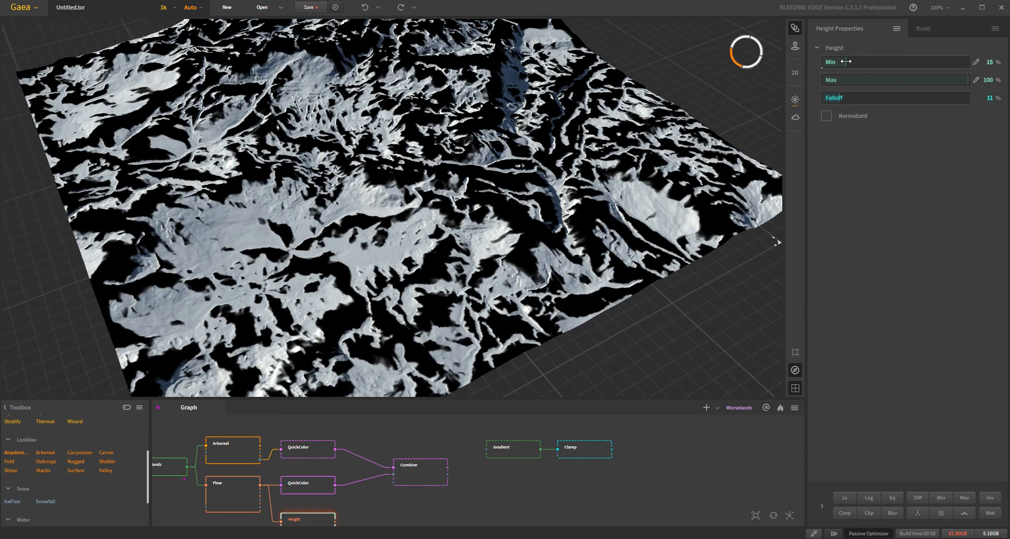
click(837, 62)
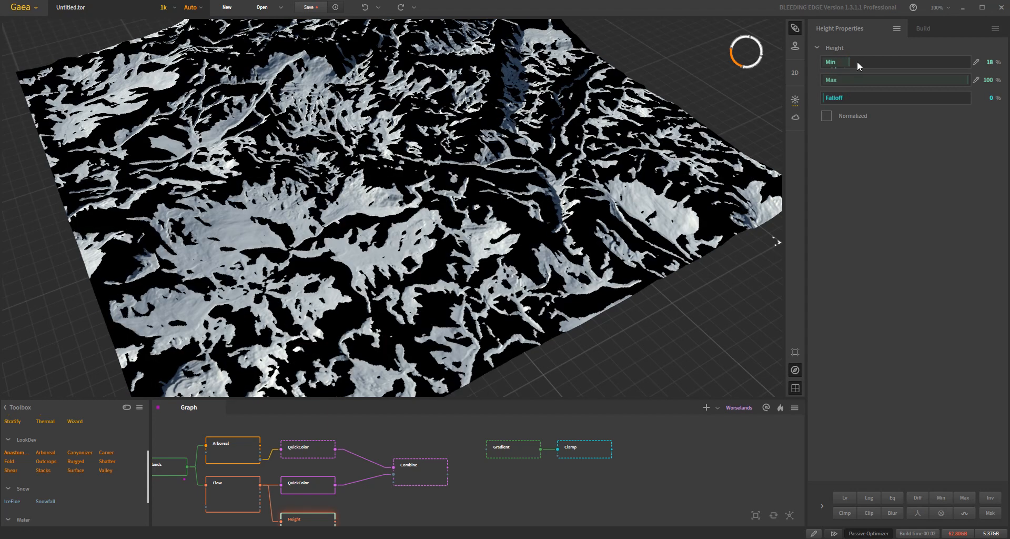
drag(873, 60, 841, 60)
click(418, 478)
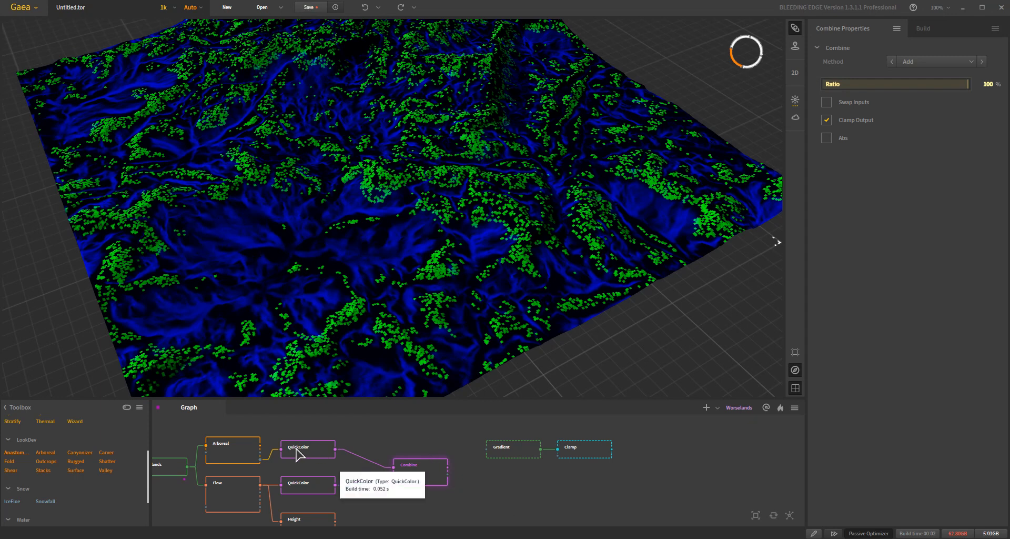
- Reset the Arboreal node's Flows inhibitor to its default of 30%
click(239, 453)
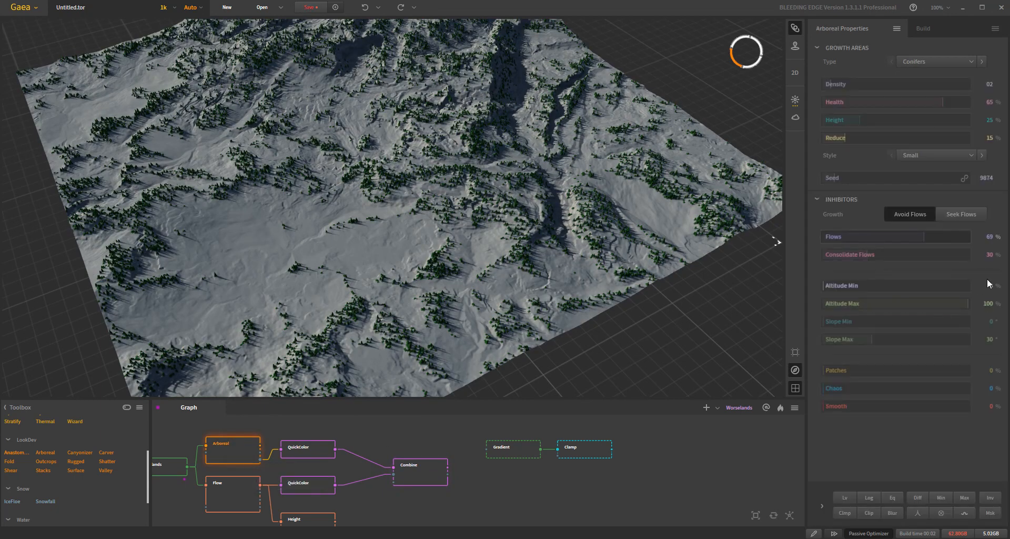
right_click(891, 238)
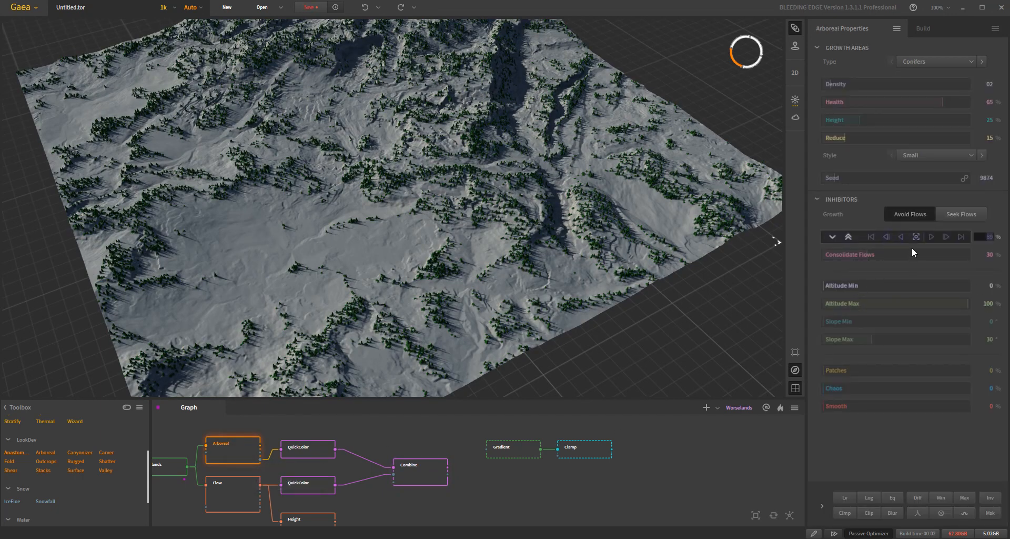
click(914, 235)
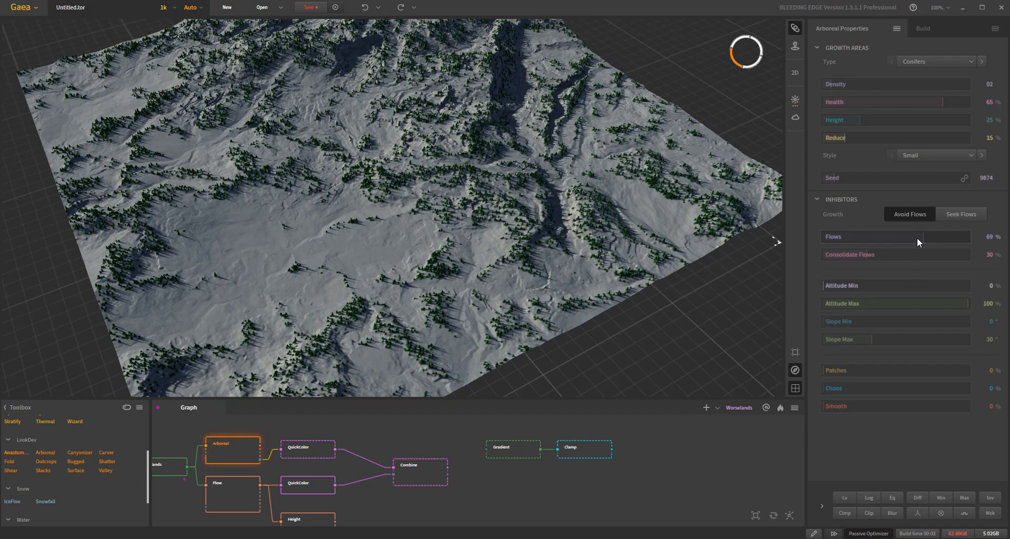
right_click(918, 238)
click(918, 238)
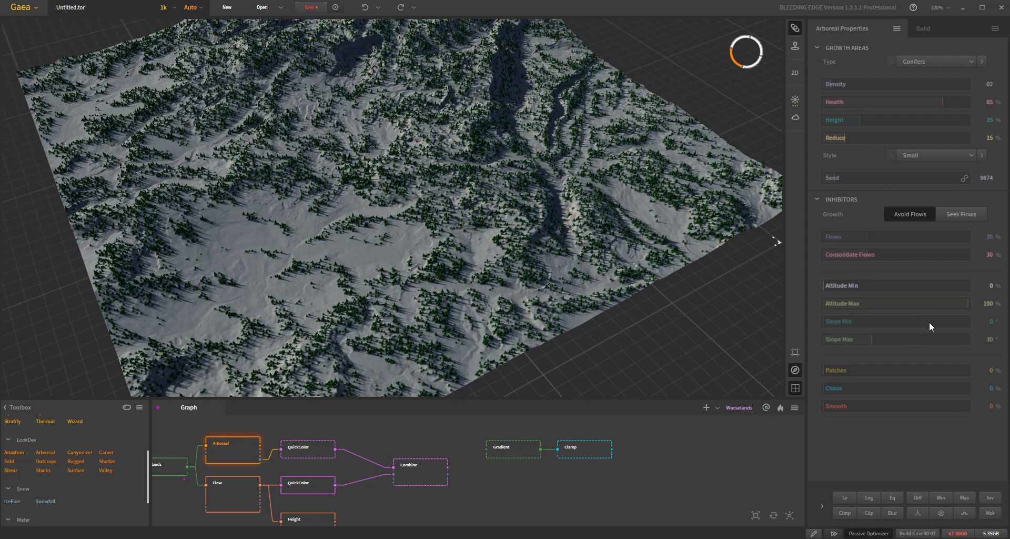
- Try the Arboreal node's Altitude Max at 61% before returning it to 100%
drag(494, 236, 486, 279)
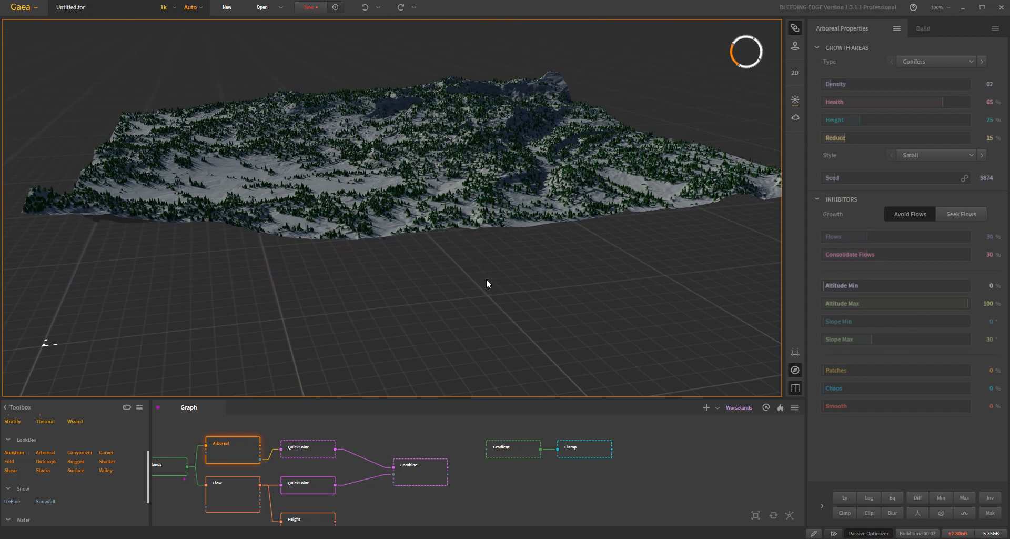
scroll(486, 279, up, 5)
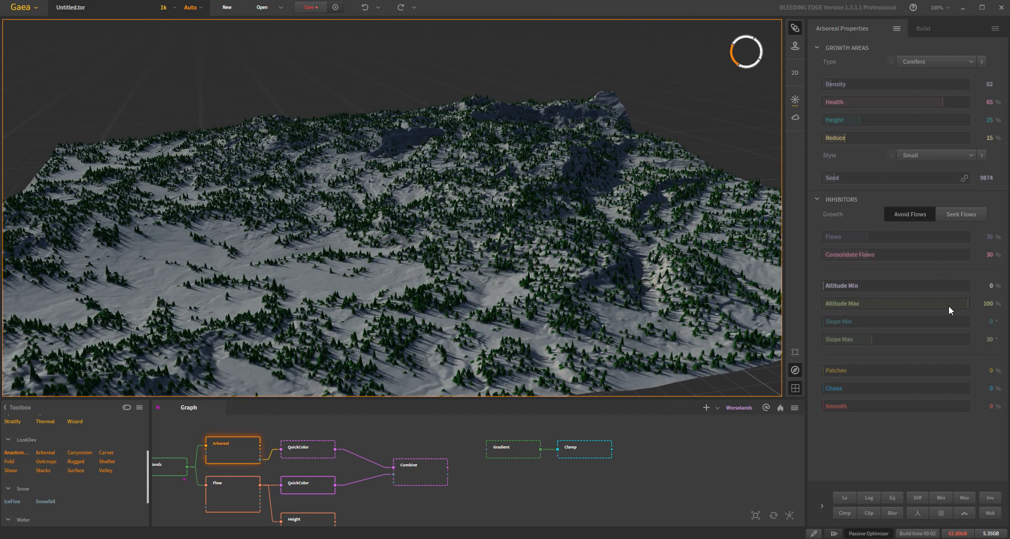
drag(933, 305, 910, 303)
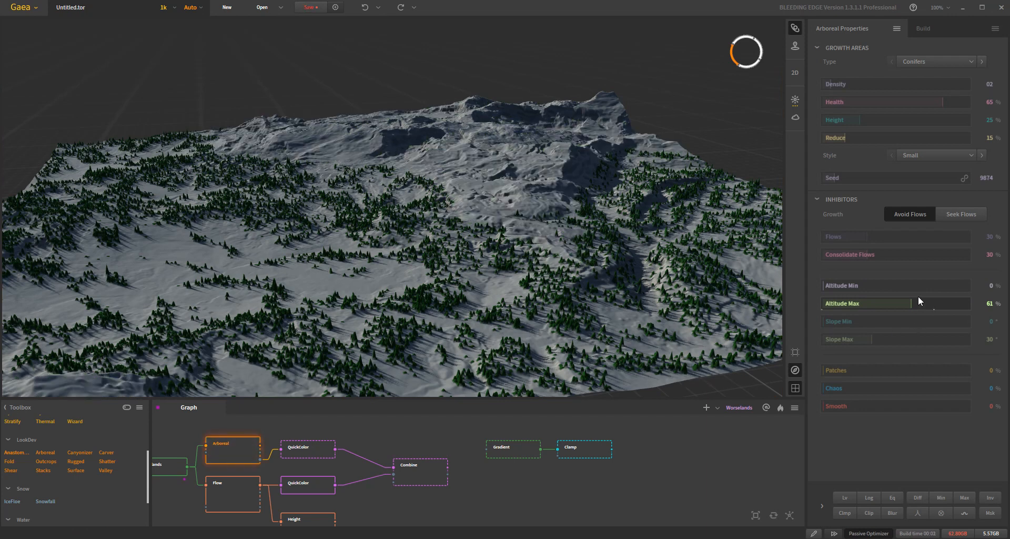
drag(912, 304, 996, 306)
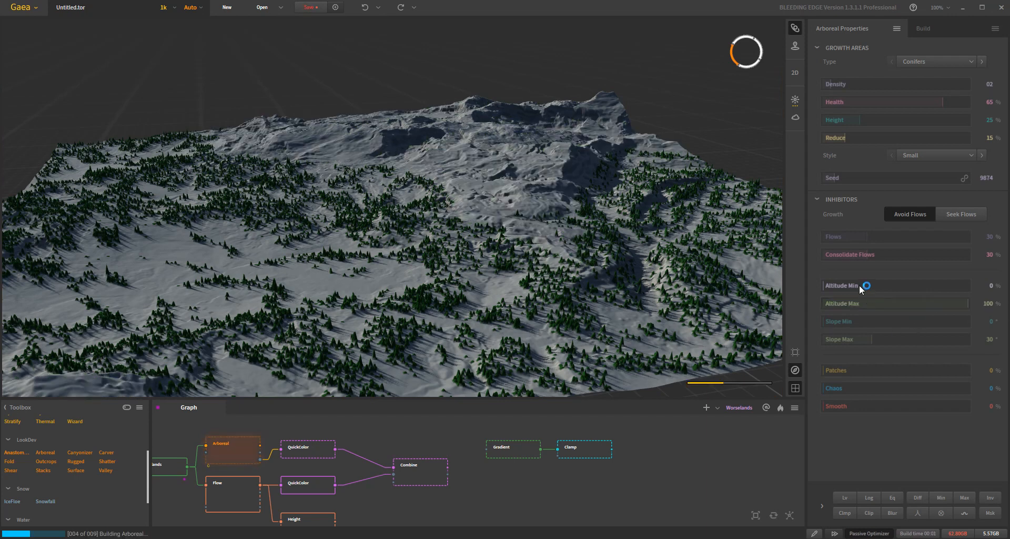
- Try the Arboreal node's Altitude Min at 40% and 64%, inspecting the tree coverage, before returning it to 0%
click(859, 285)
drag(859, 285, 882, 285)
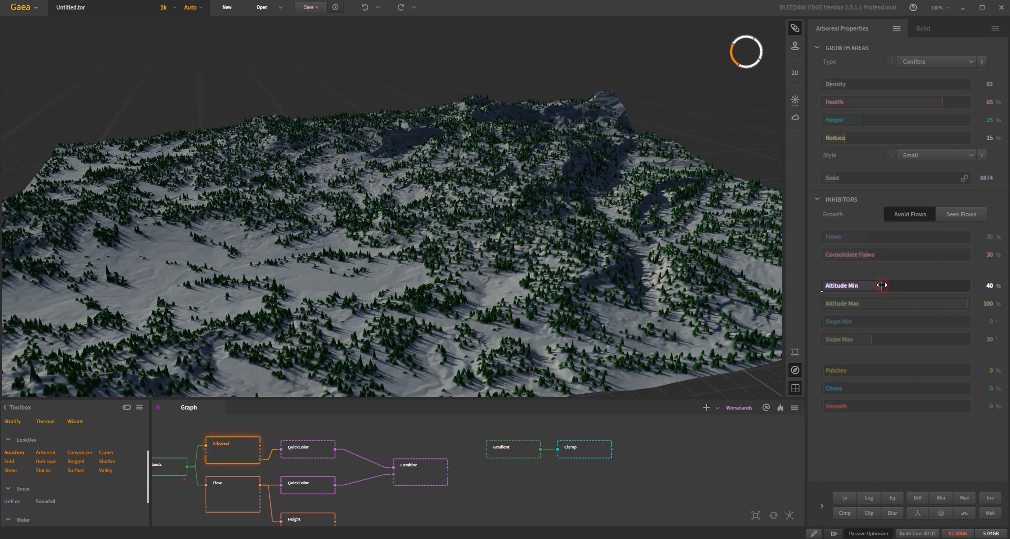
click(916, 284)
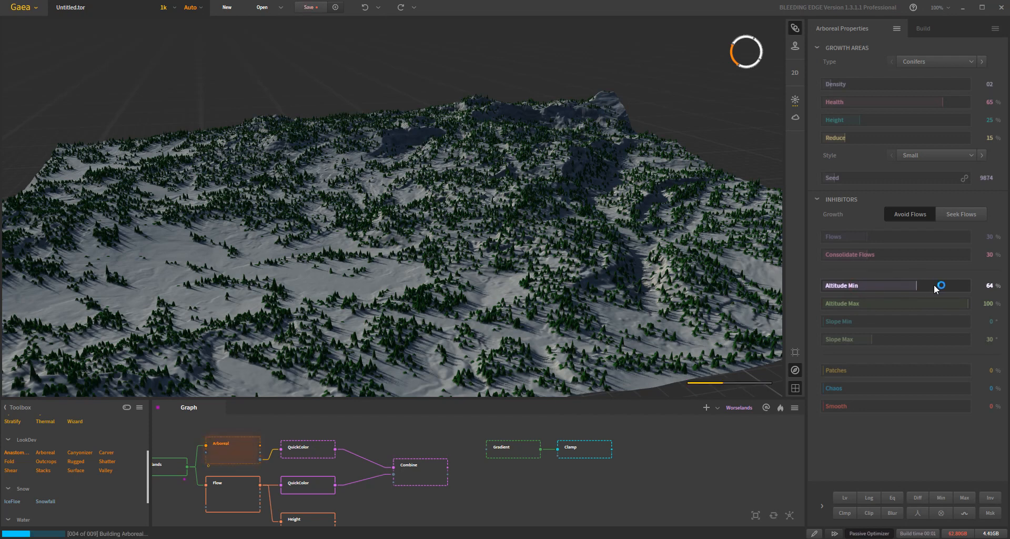
drag(497, 224, 322, 236)
drag(608, 213, 353, 216)
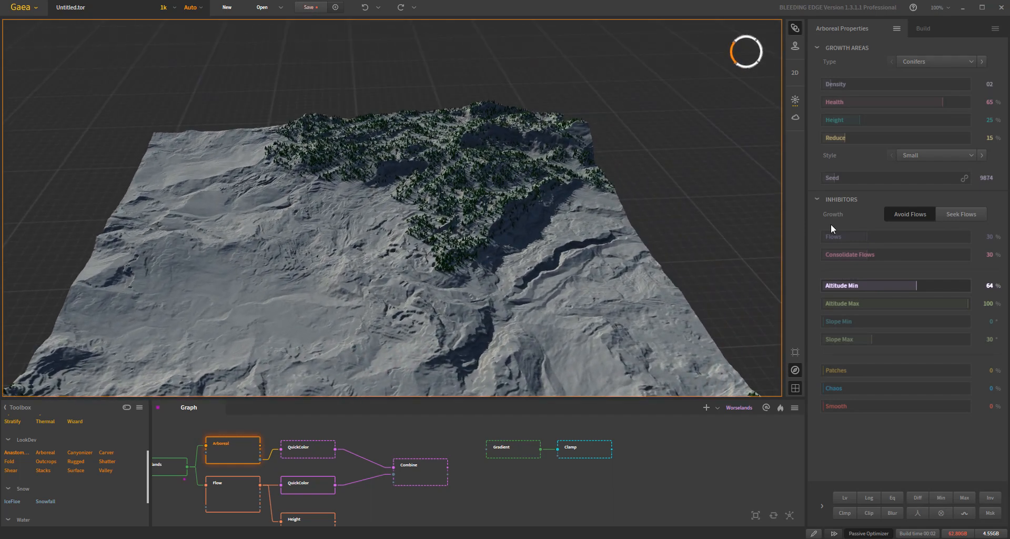
drag(917, 285, 781, 305)
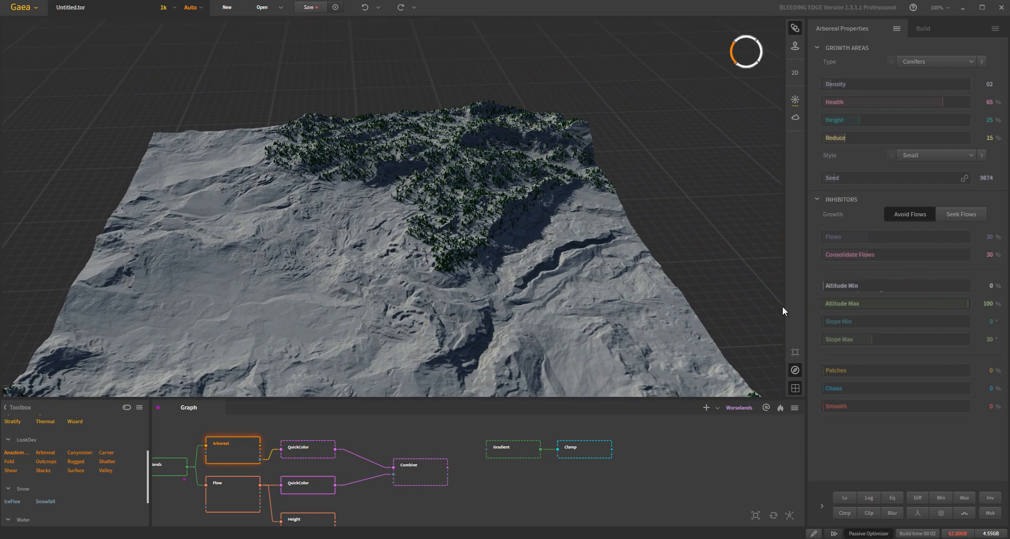
- Try the Arboreal node's Slope Min at 9° and 21° before returning it to 0°
drag(490, 233, 486, 246)
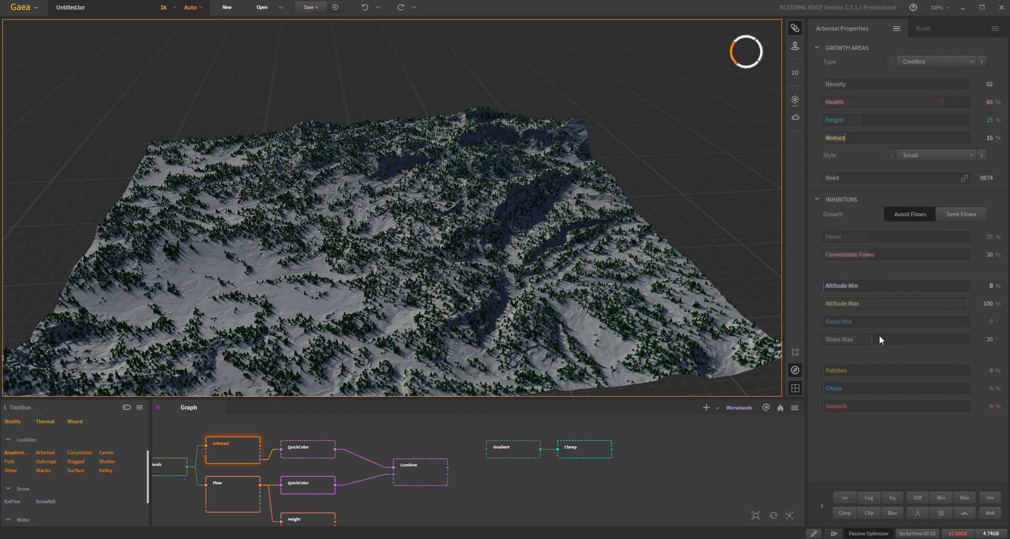
drag(840, 321, 842, 320)
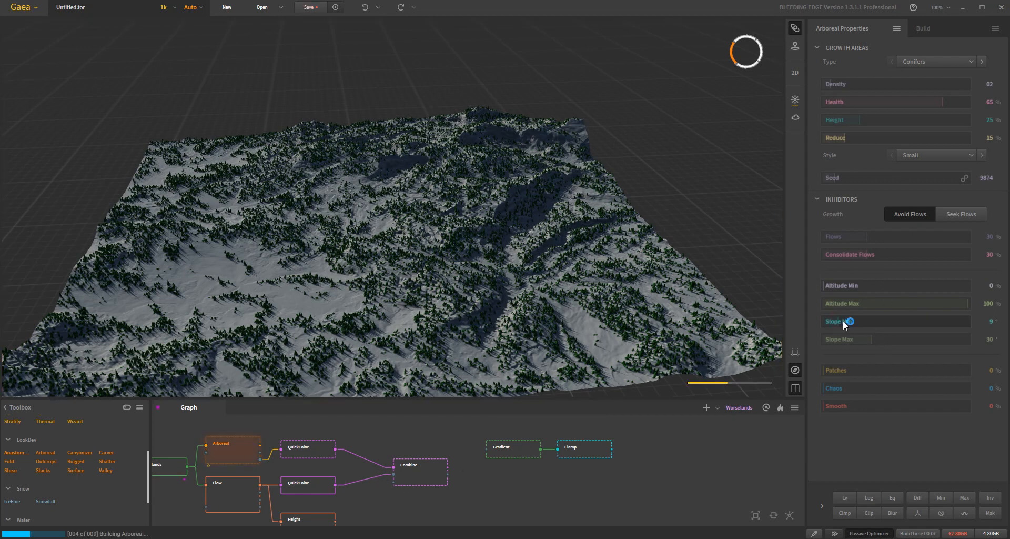
click(857, 322)
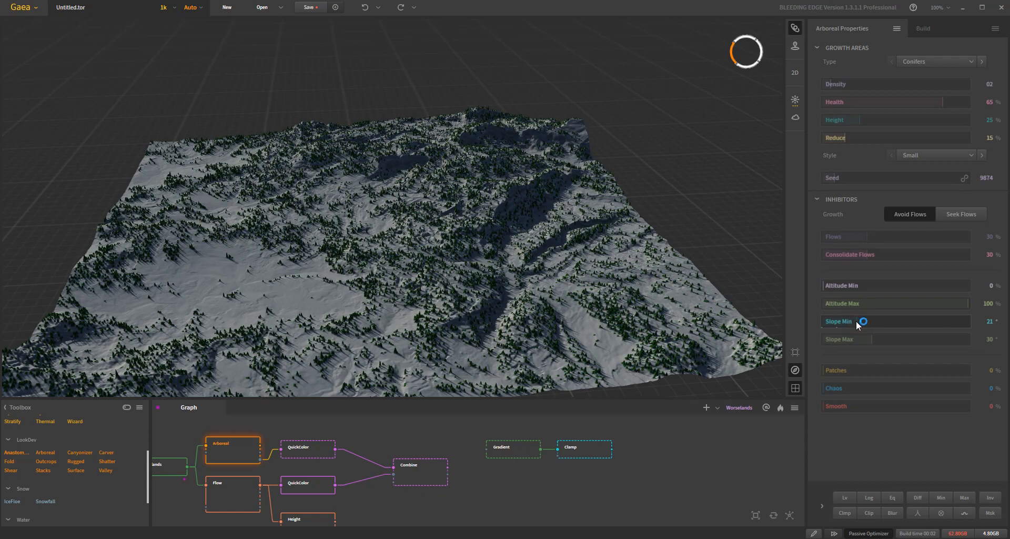
mouse_move(544, 303)
mouse_down()
mouse_move(572, 305)
mouse_move(606, 290)
mouse_move(611, 231)
mouse_move(580, 294)
mouse_move(562, 305)
mouse_up()
drag(857, 319, 749, 336)
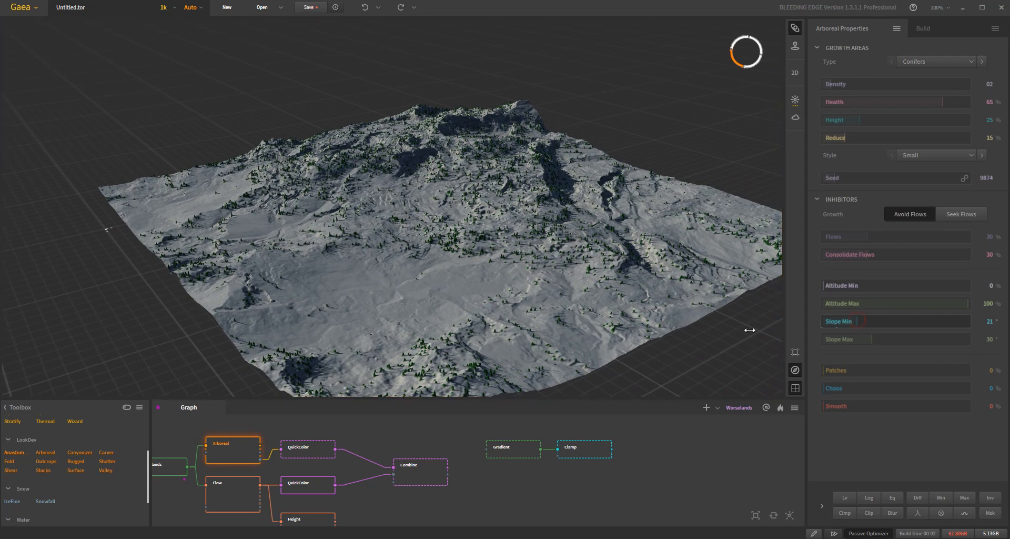
- Try the Arboreal node's Slope Max at 46° and 77° before resetting it to 30°
click(897, 339)
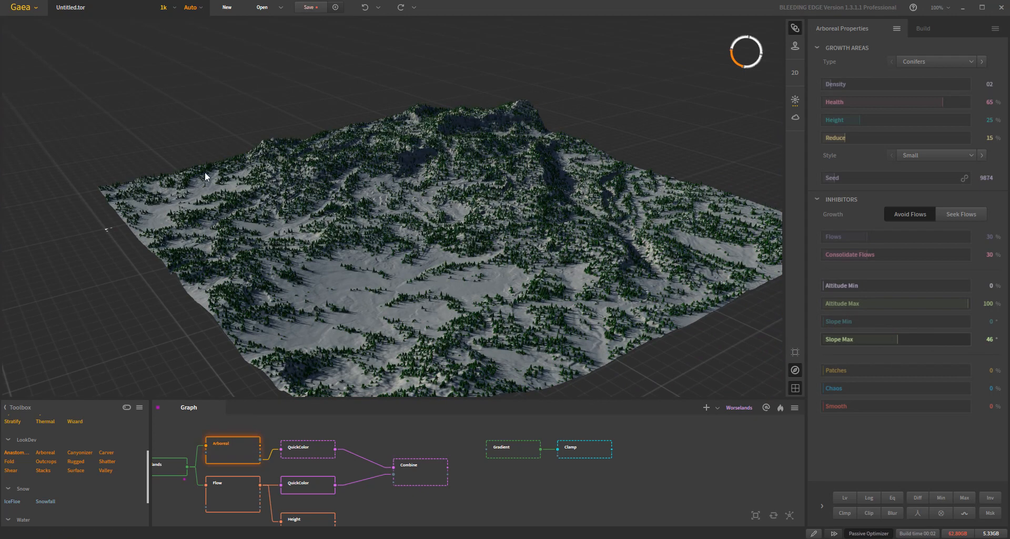
click(947, 339)
drag(775, 308, 681, 275)
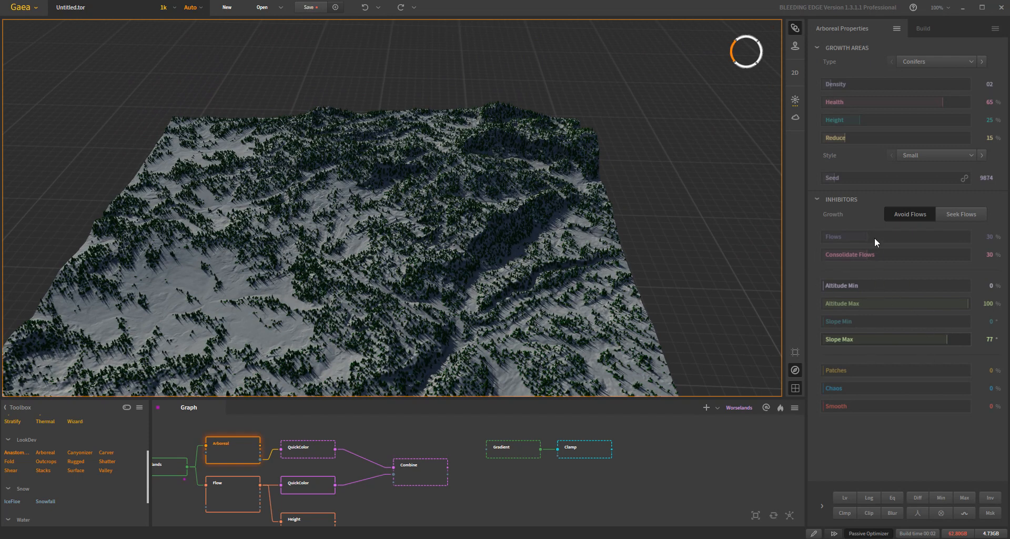
right_click(919, 338)
click(919, 343)
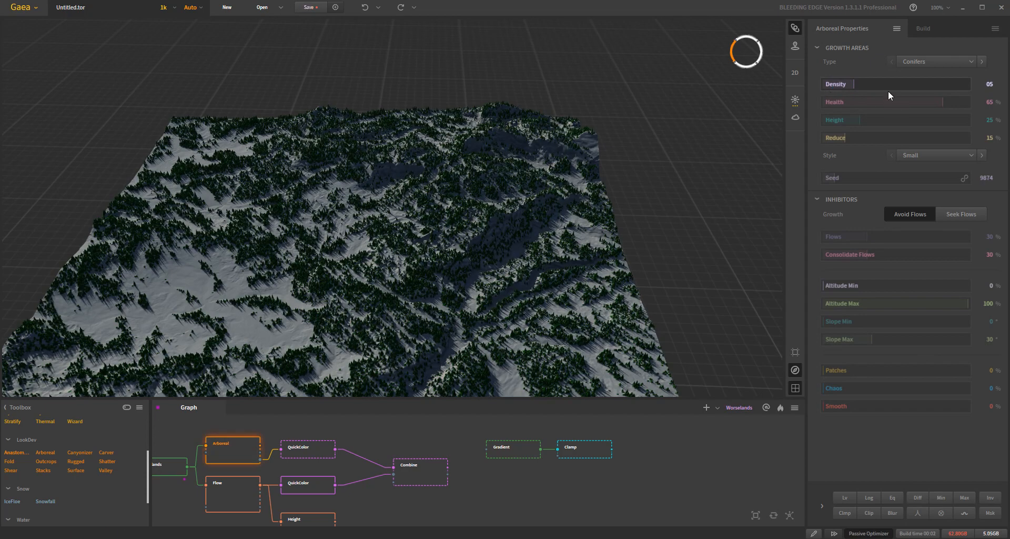
- Set the Arboreal node's Density to 9 and inspect the trees up close
click(884, 84)
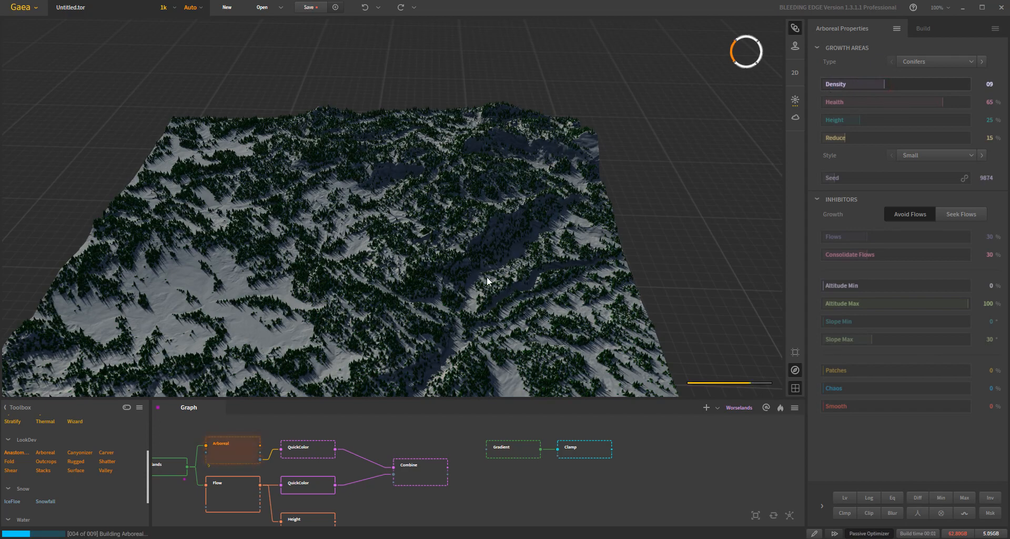
drag(480, 284, 442, 317)
scroll(459, 282, up, 4)
- Try the Arboreal node's Patches at 19%, 40%, 66% and 78%, examining the tree distribution, before returning it to 0%
click(851, 369)
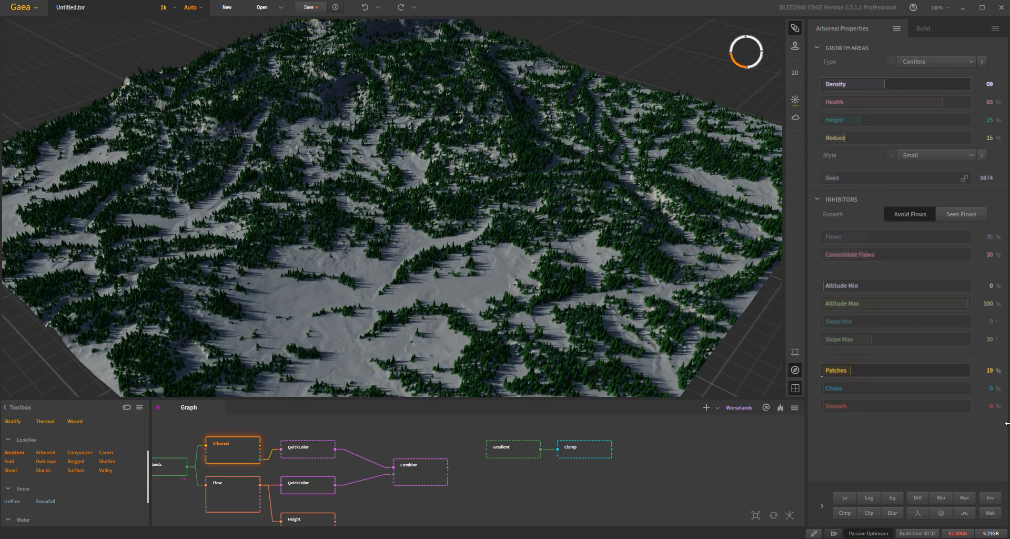
click(881, 370)
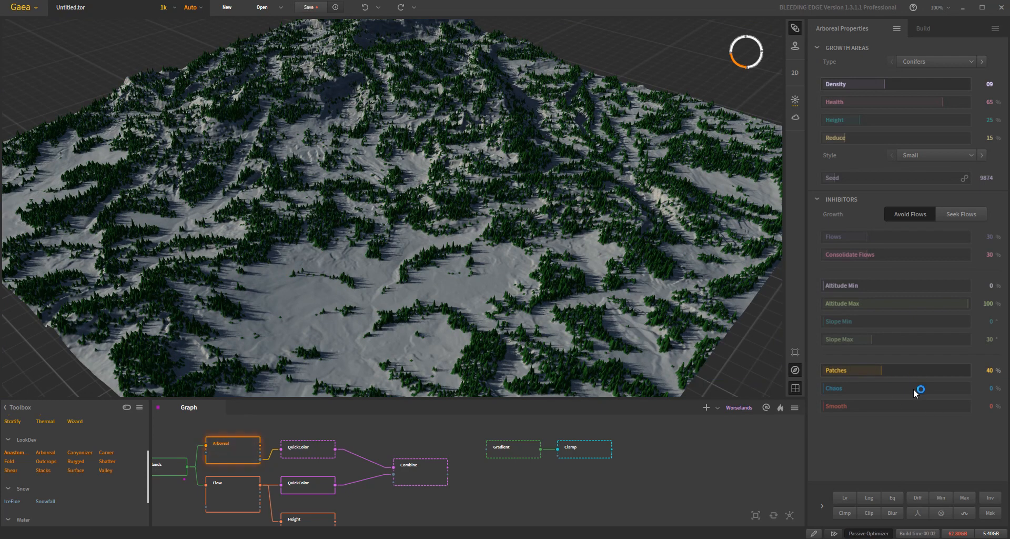
drag(185, 198, 313, 188)
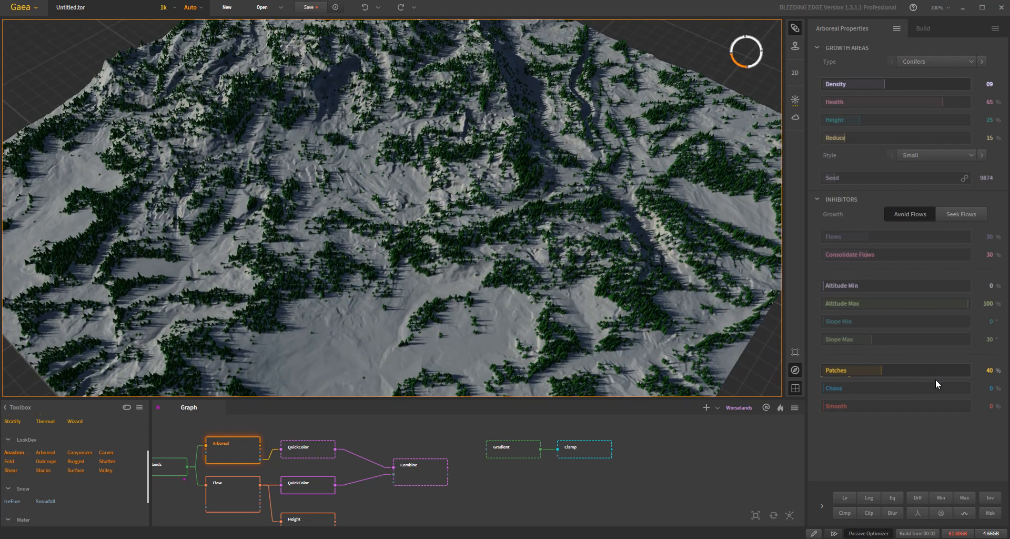
click(919, 370)
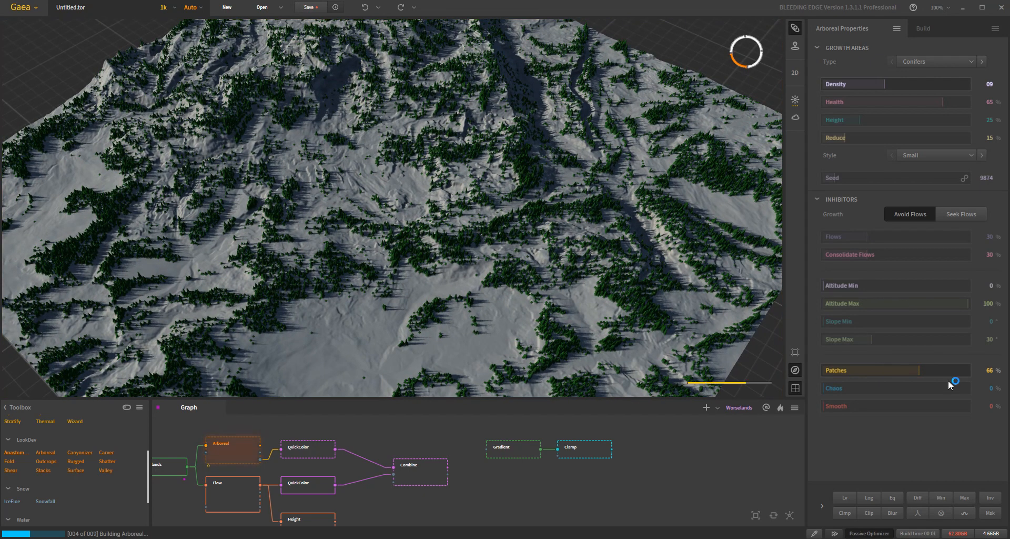
click(935, 371)
drag(443, 242, 476, 200)
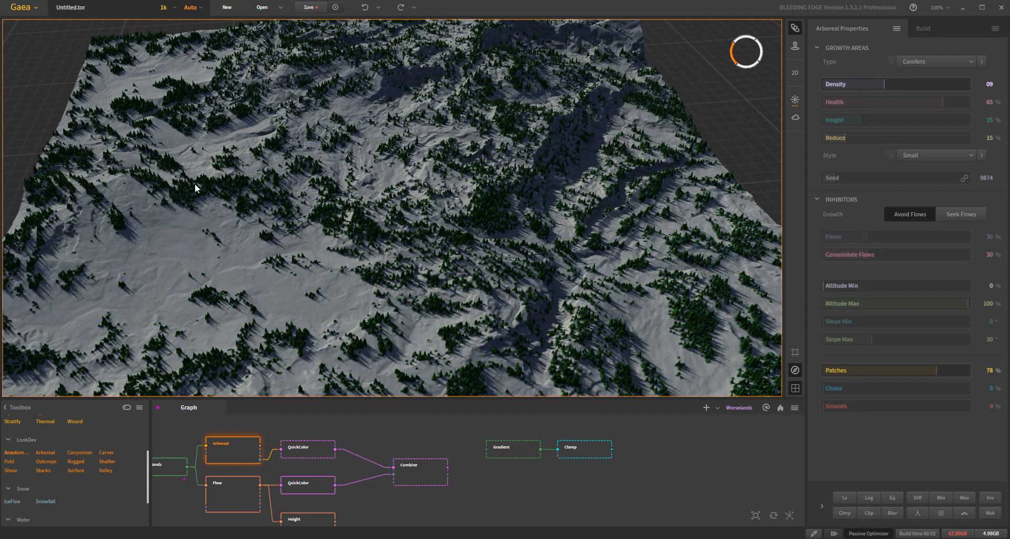
drag(272, 224, 359, 176)
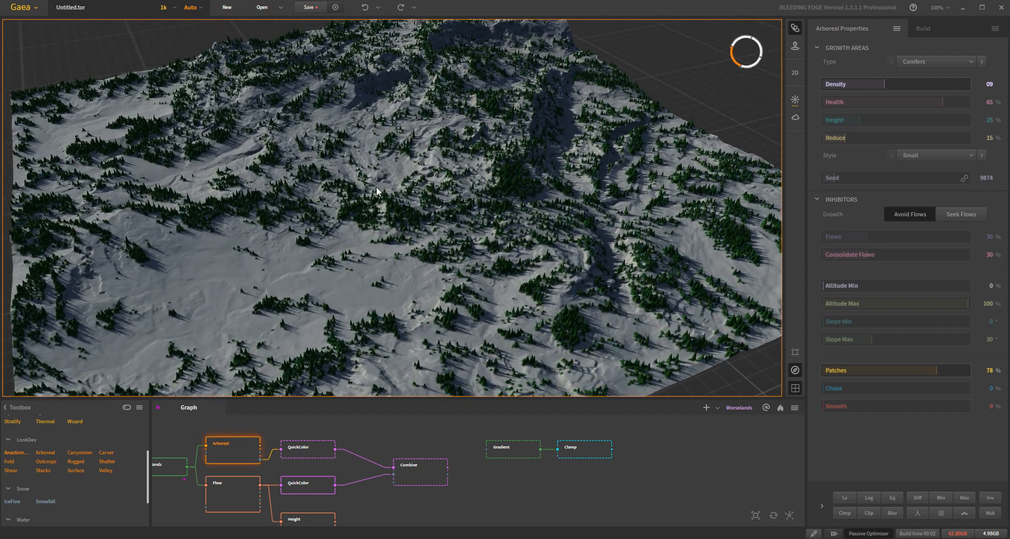
drag(297, 182, 346, 203)
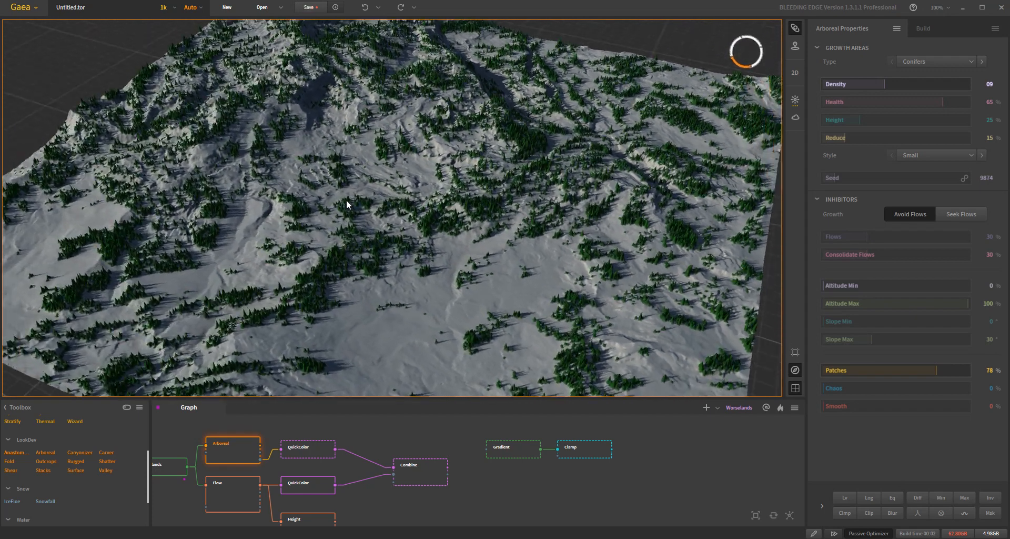
drag(528, 198, 241, 227)
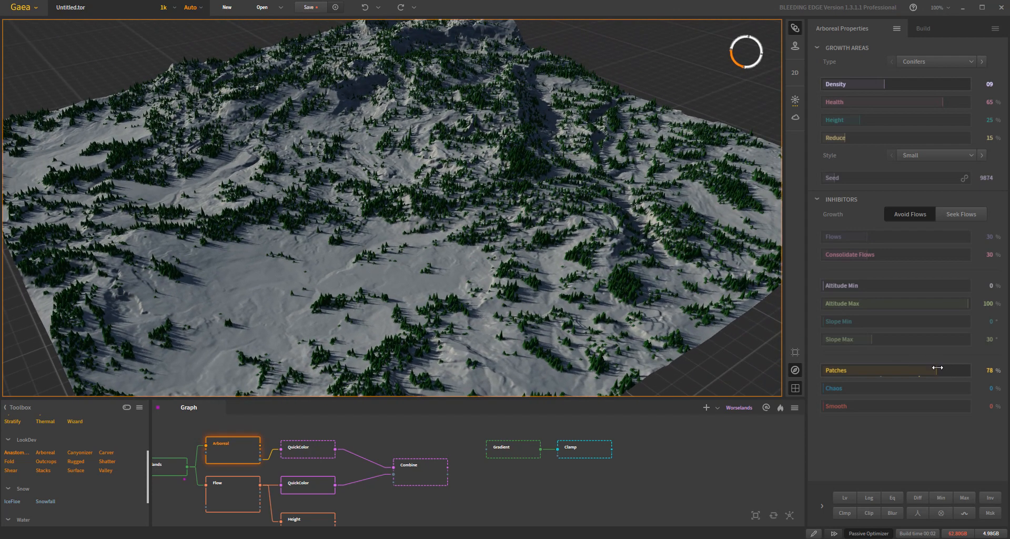
drag(940, 370, 796, 380)
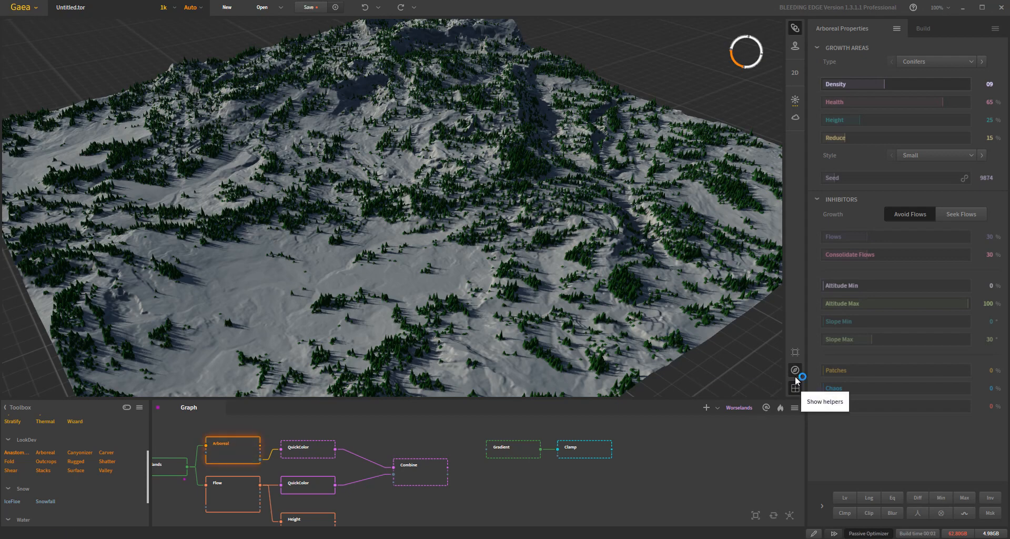
- Try the Arboreal node's Chaos at 71%, 85% and 93%, reset it to 0%, and inspect the tree coverage from above
click(865, 388)
click(898, 388)
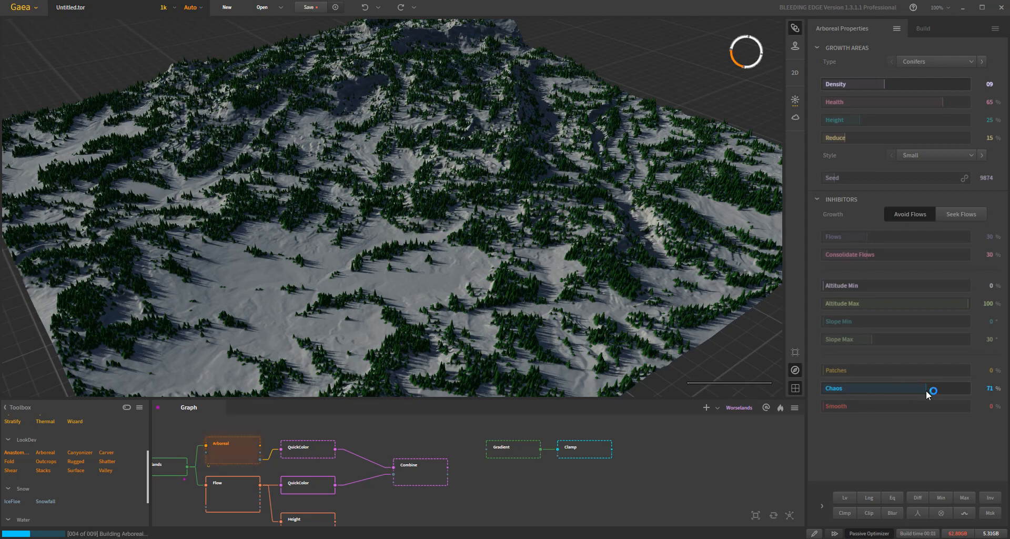
click(946, 388)
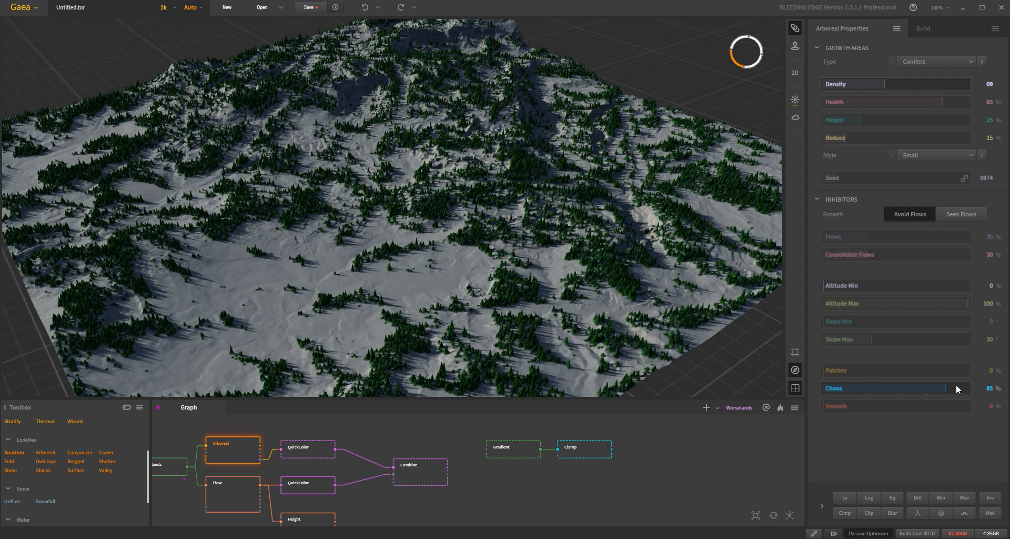
click(956, 388)
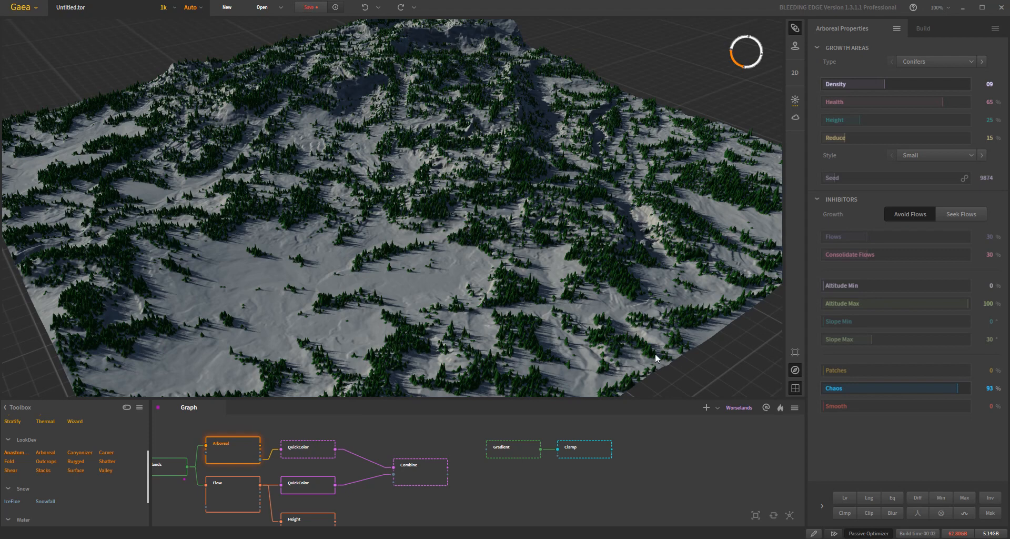
drag(377, 264, 439, 286)
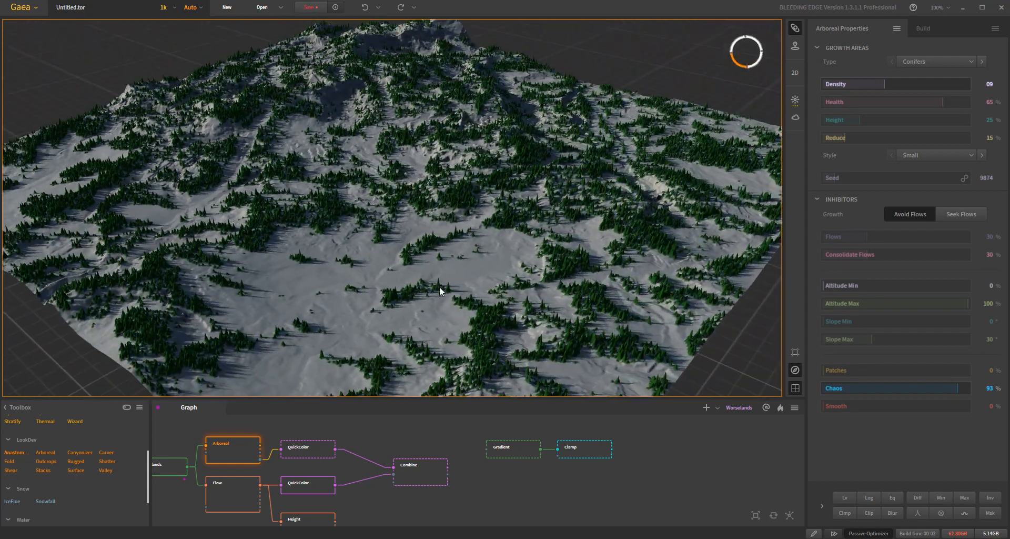
double_click(958, 387)
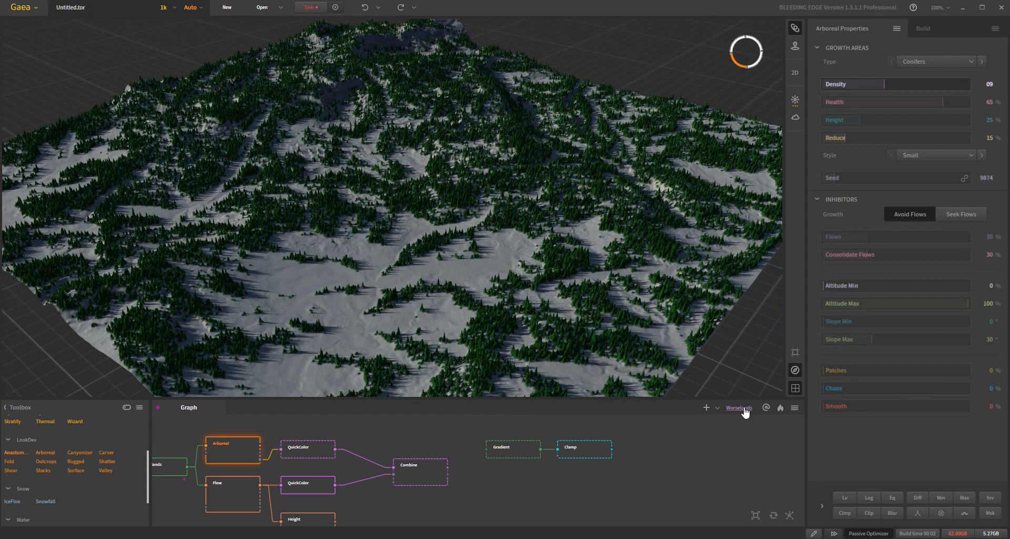
drag(503, 301, 484, 193)
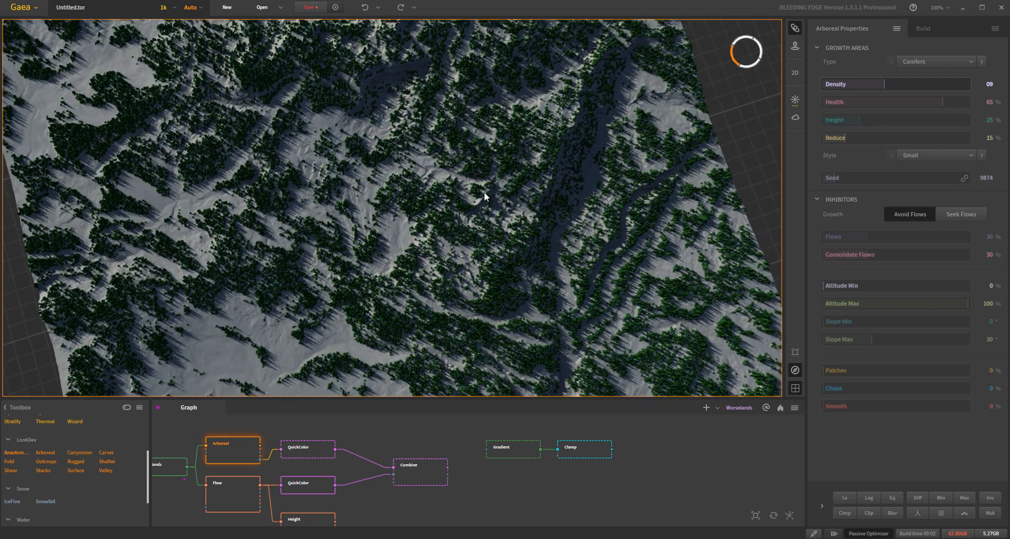
mouse_move(298, 257)
middle_down()
mouse_move(304, 237)
mouse_move(294, 239)
middle_up()
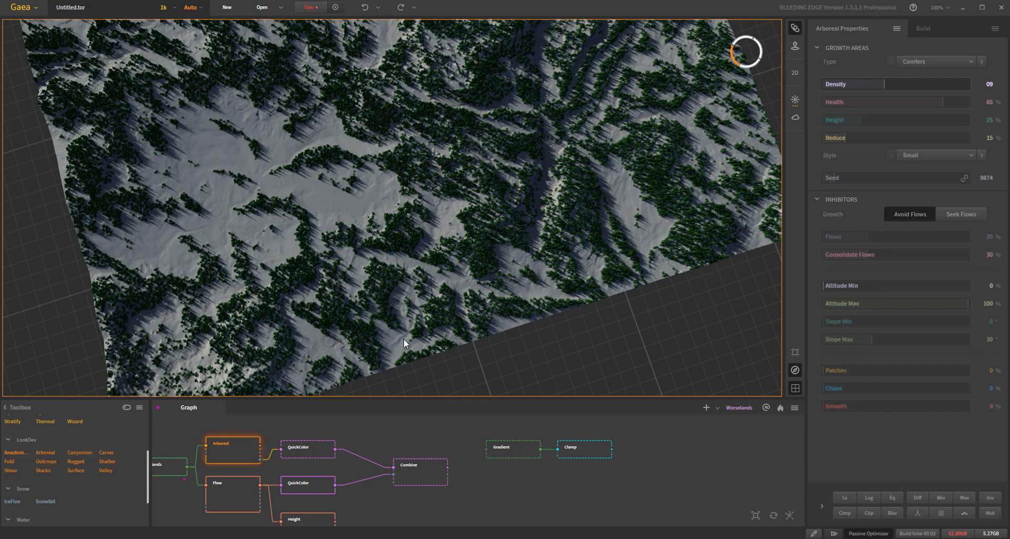
- Try the Arboreal node's Smooth at 43% and 85%, examining the tree coverage, before returning it to 0%
middle_drag(311, 341, 335, 340)
click(869, 403)
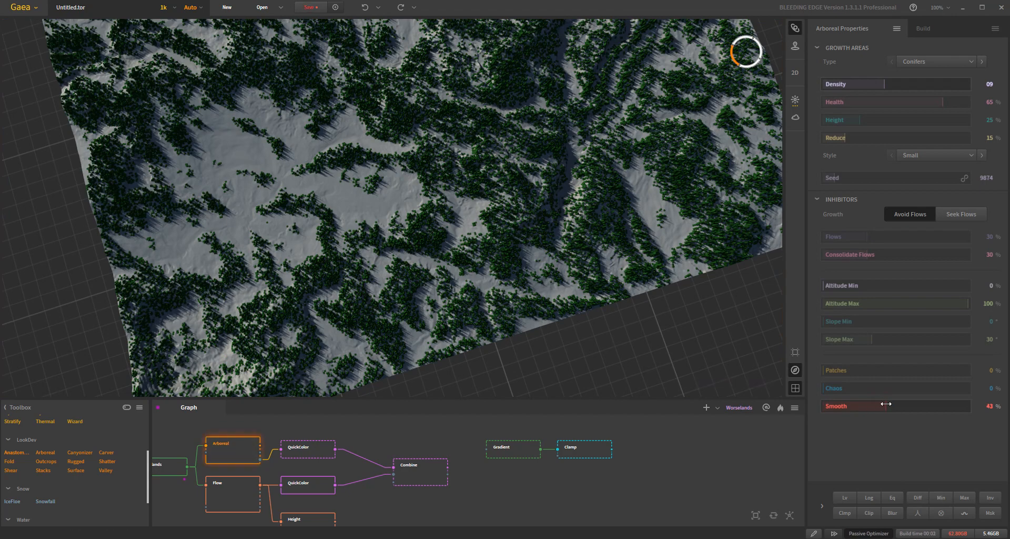
click(903, 402)
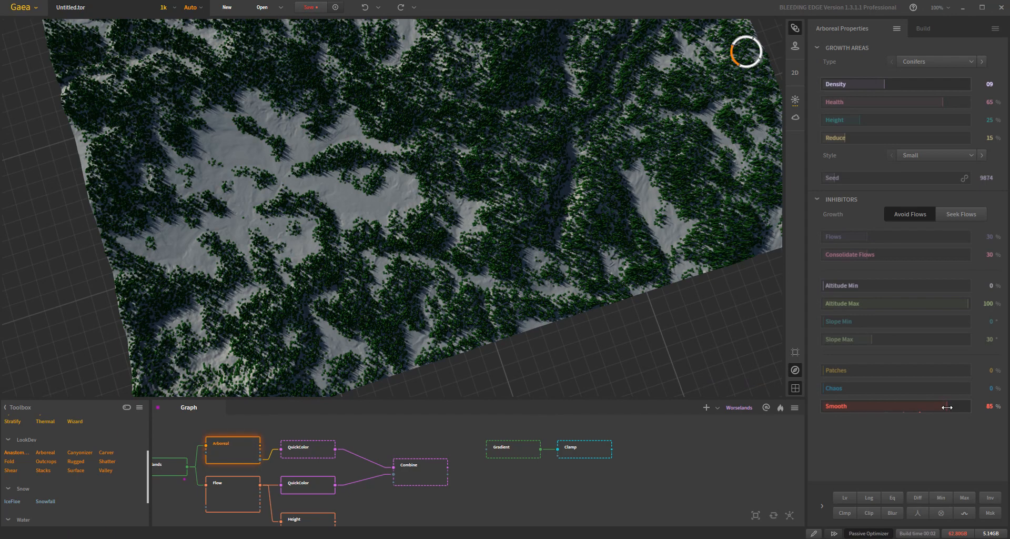
drag(383, 257, 339, 247)
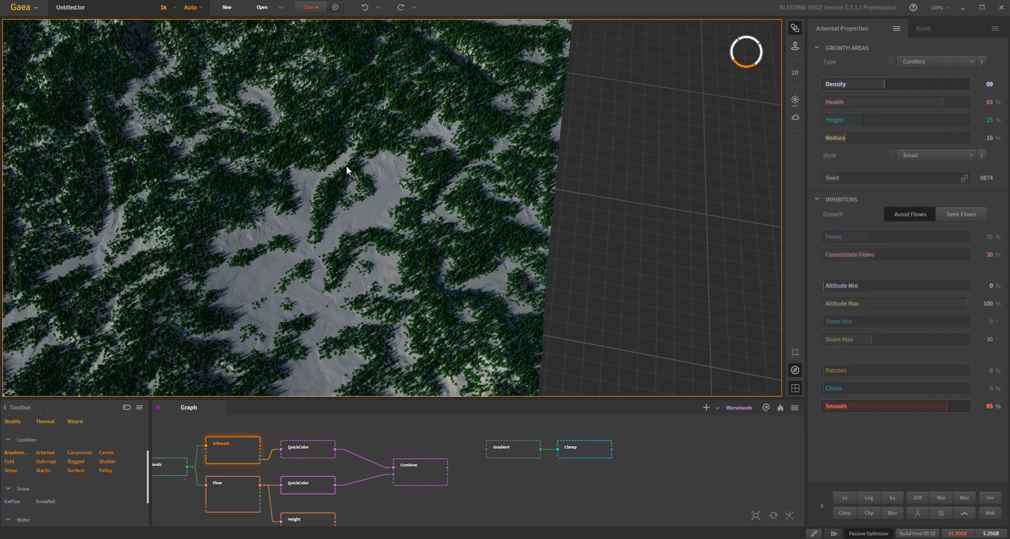
drag(416, 297, 459, 311)
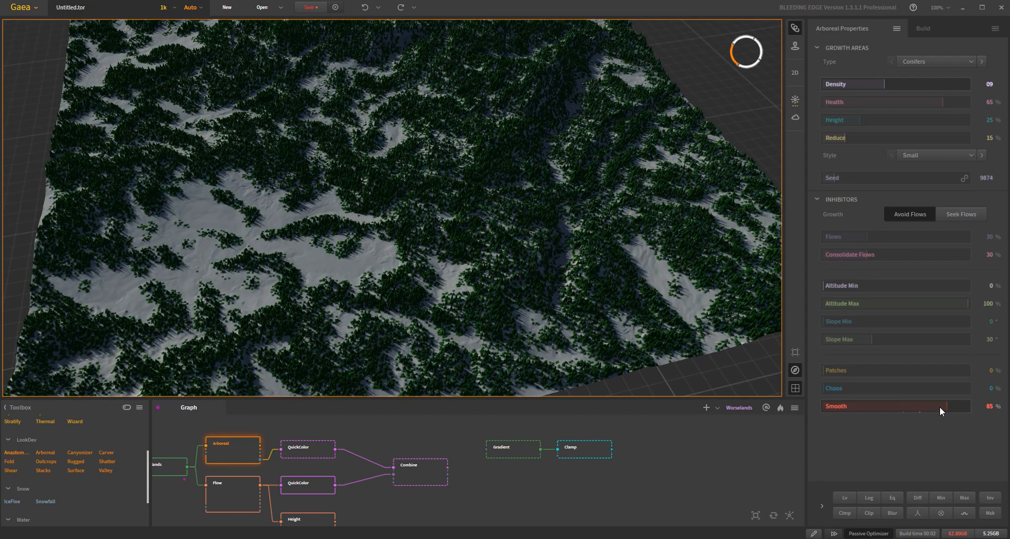
drag(945, 406, 741, 446)
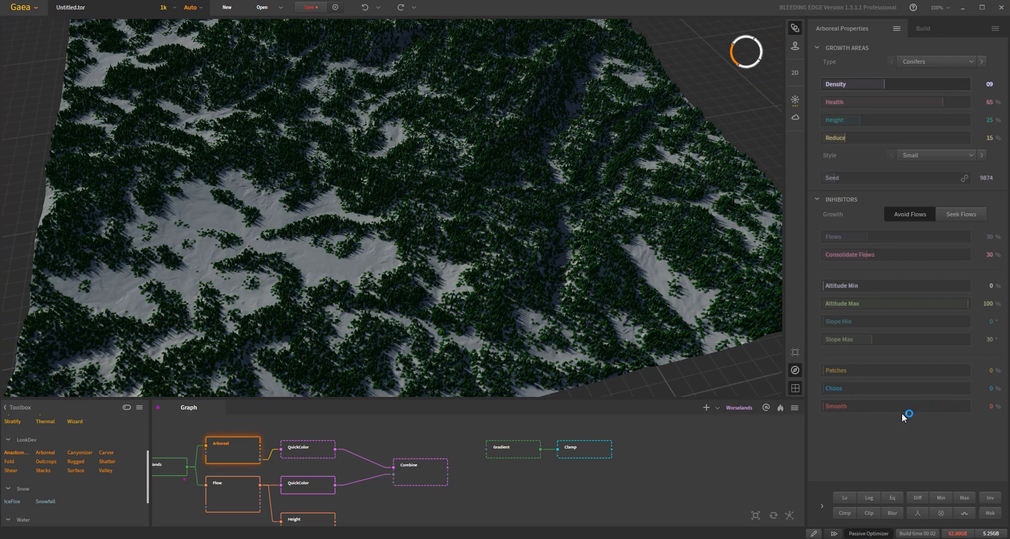
mouse_move(444, 205)
mouse_down()
mouse_move(450, 227)
mouse_move(450, 212)
mouse_up()
scroll(450, 211, down, 3)
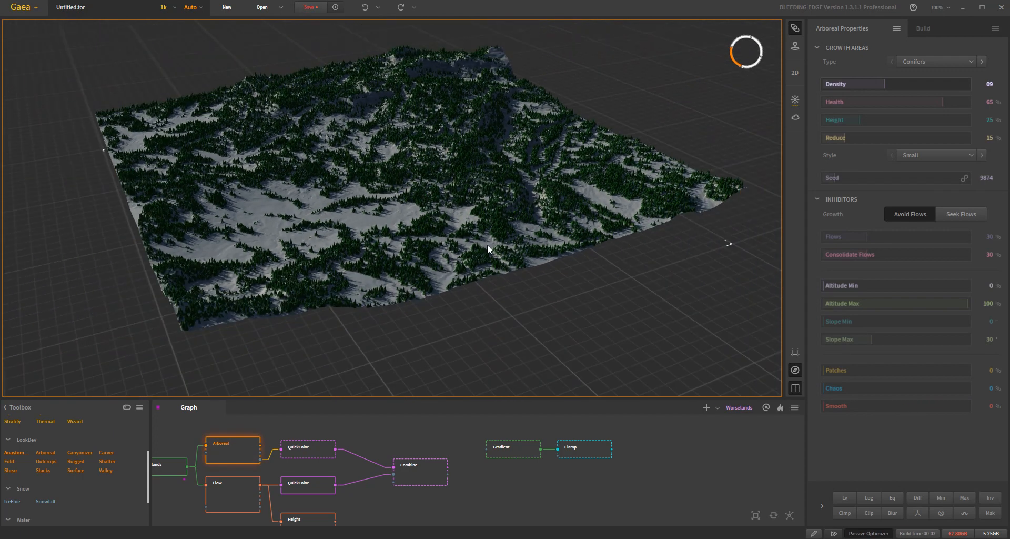
scroll(487, 244, up, 5)
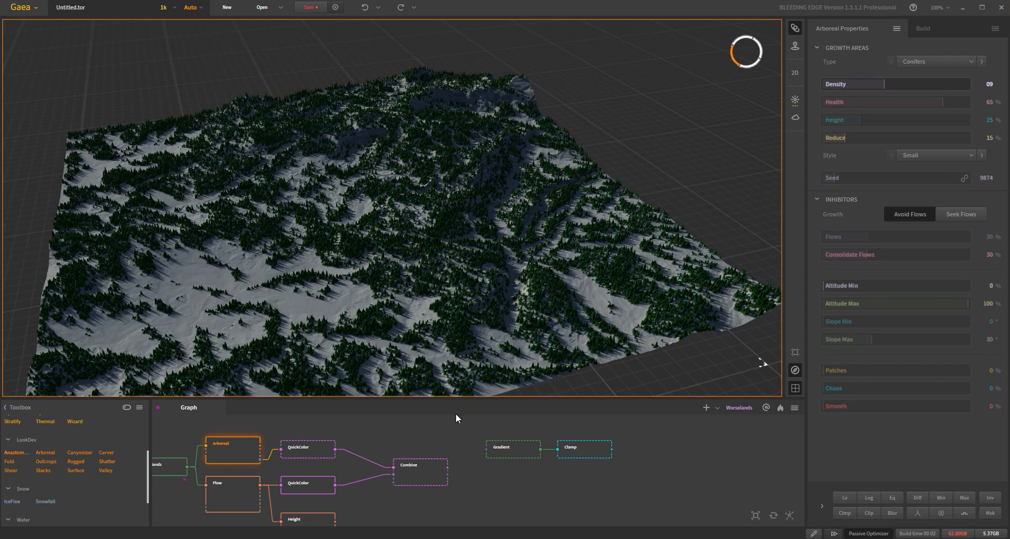
- Add a Voronoi node above the Worselands node and set its Scale to 100%
drag(449, 438, 525, 444)
drag(446, 470, 547, 475)
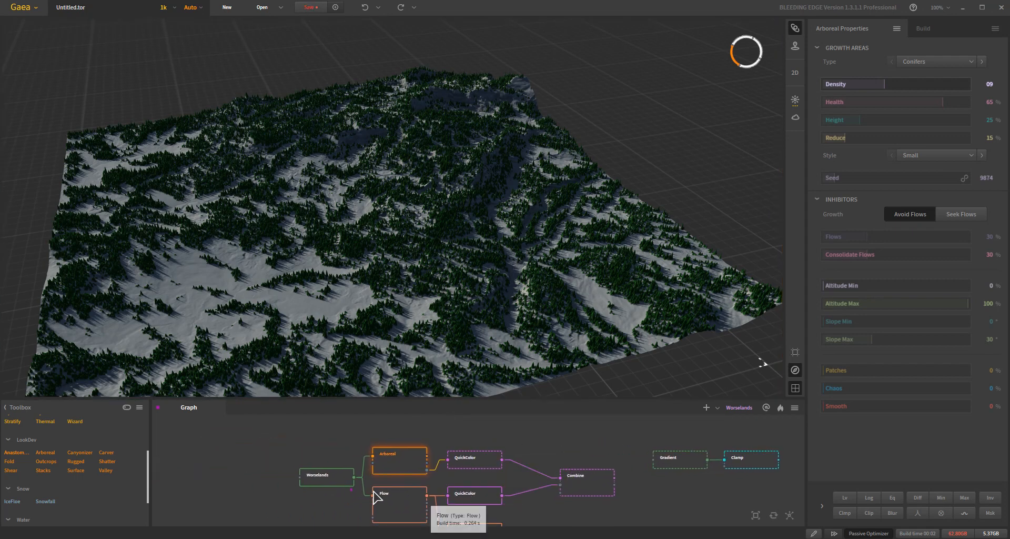
click(178, 443)
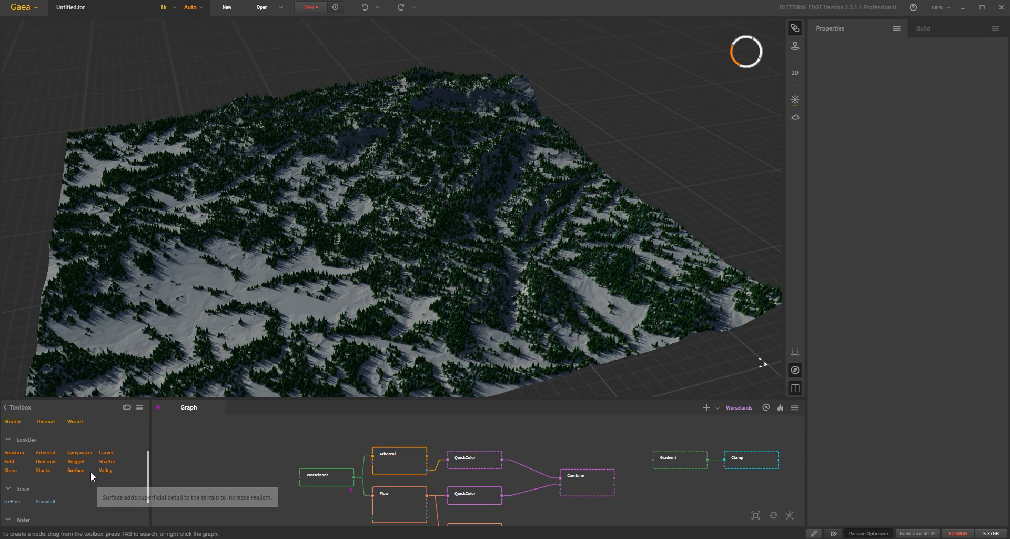
scroll(105, 452, up, 3)
scroll(100, 457, up, 5)
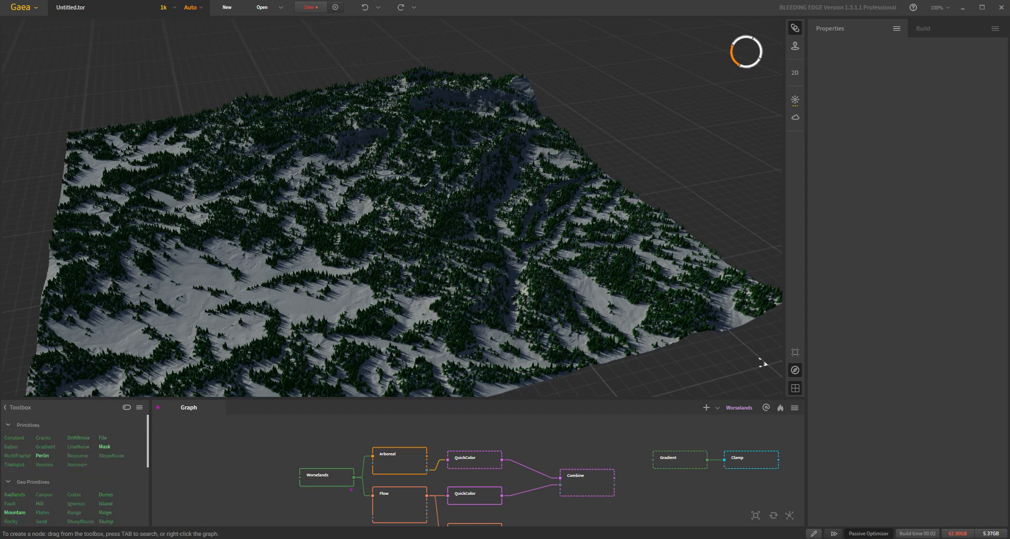
drag(45, 466, 282, 438)
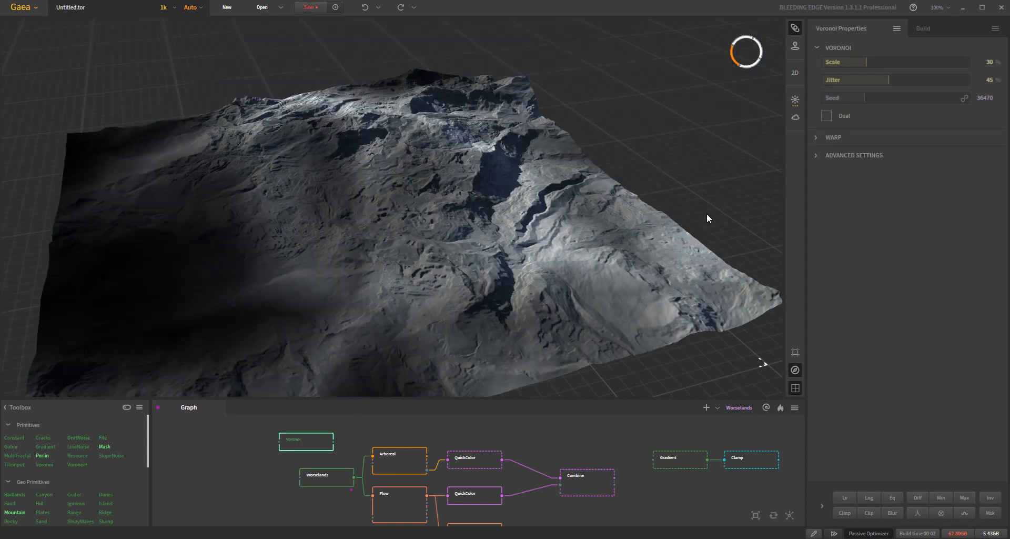
click(816, 155)
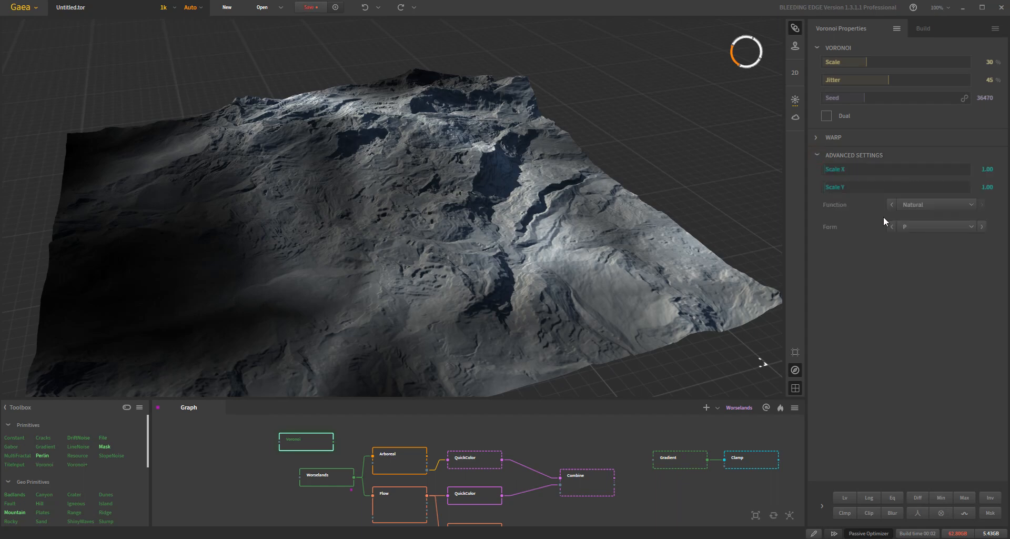
mouse_move(859, 61)
click(959, 62)
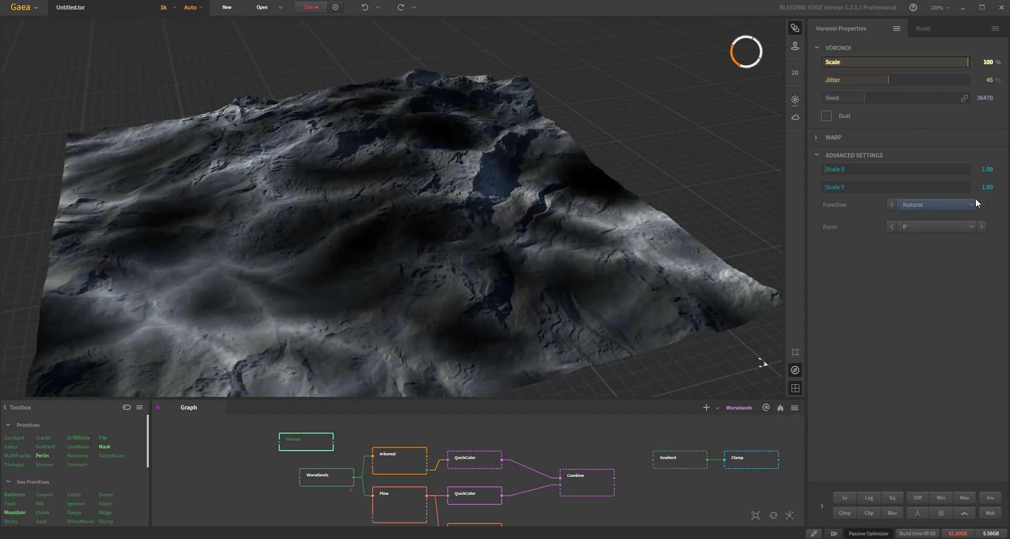
- Set the Voronoi node's Scale X and Scale Y to 40 and its Form to C
click(986, 167)
text(40)
click(985, 185)
text(4)
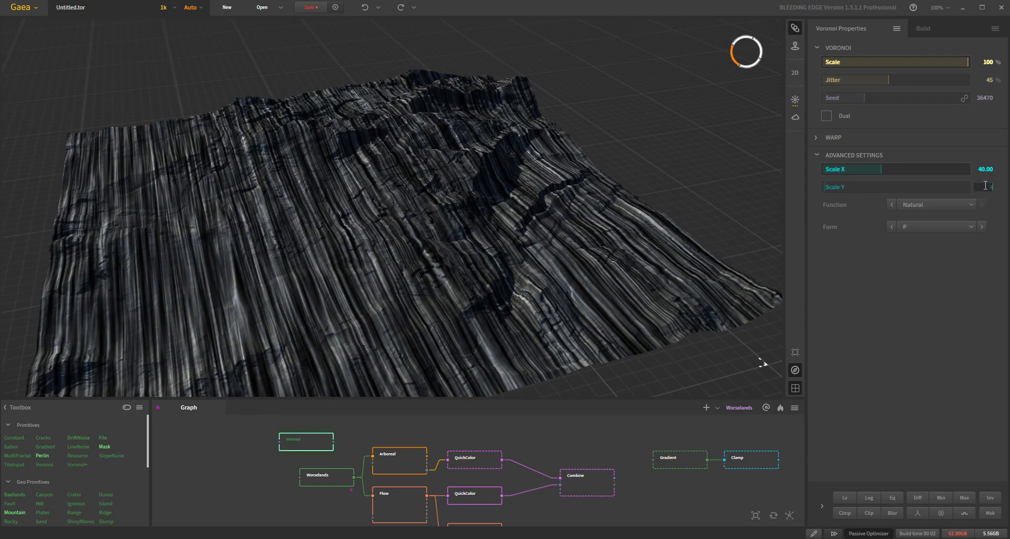
key(Return)
click(989, 187)
text(40)
key(Return)
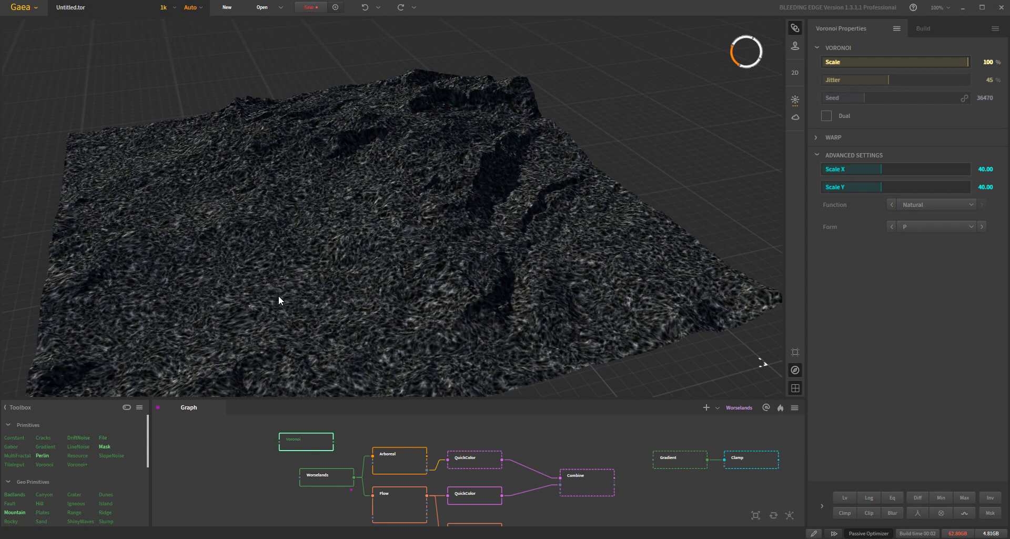
click(919, 225)
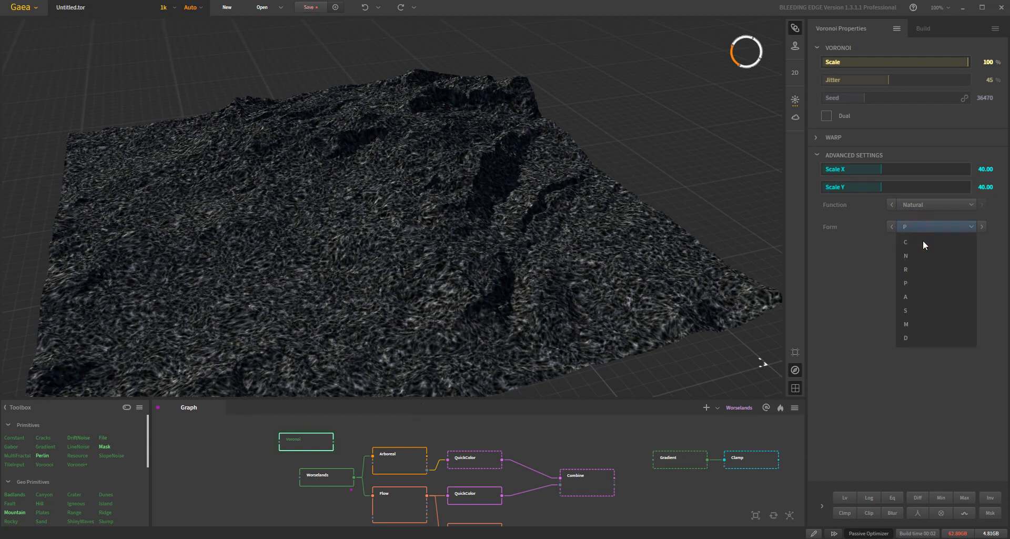
click(922, 239)
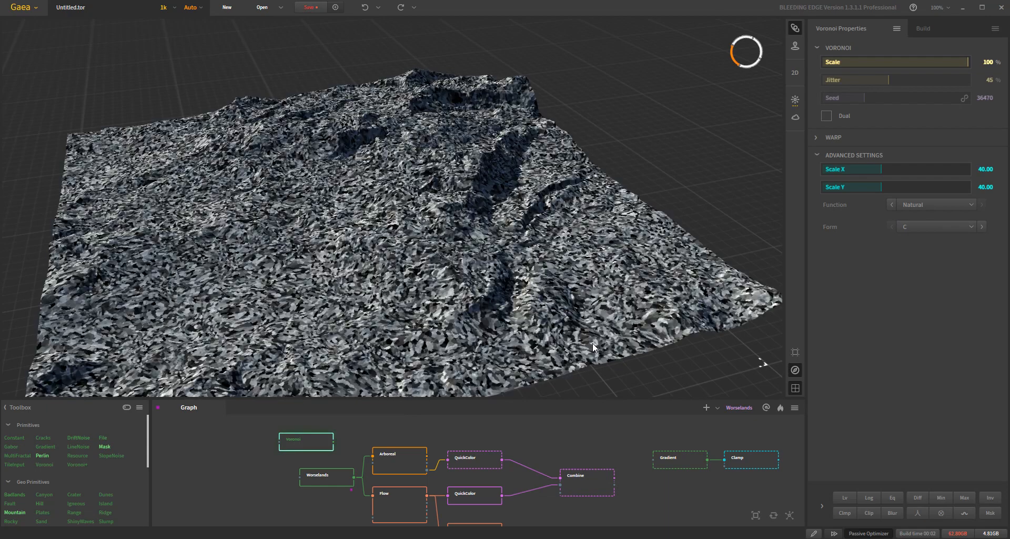
- Place the Voronoi node above the Arboreal node and pin Arboreal as the underlay terrain for the viewport
drag(310, 444, 403, 428)
click(410, 459)
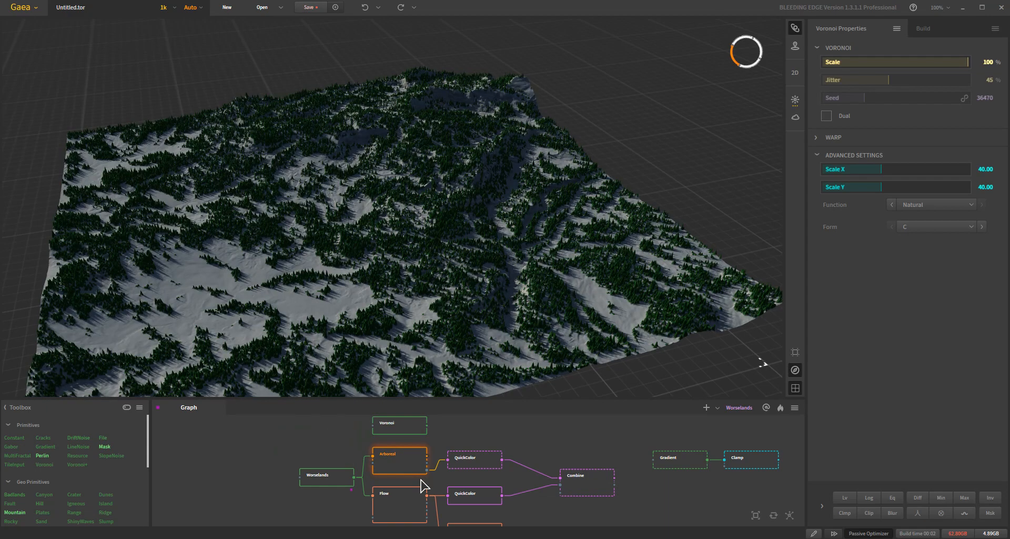
click(425, 474)
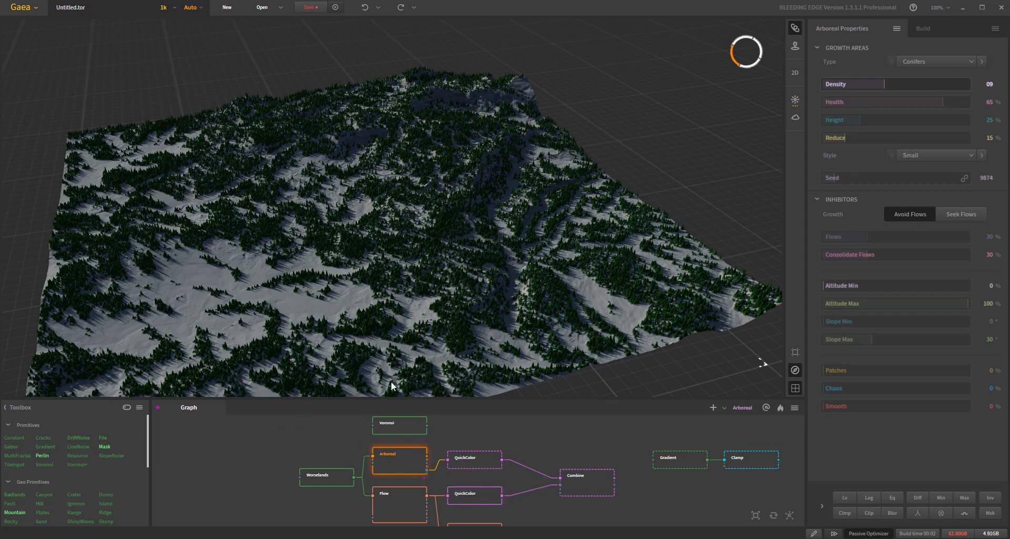
- Add a SatMaps node fed by the Voronoi node's output
scroll(71, 479, down, 3)
scroll(71, 479, down, 5)
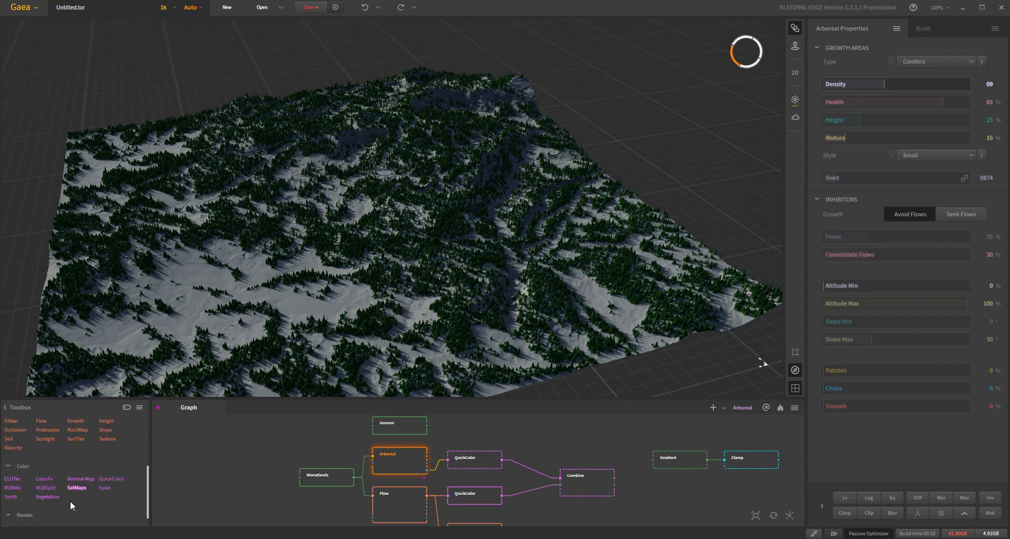
drag(83, 488, 408, 423)
drag(610, 450, 610, 450)
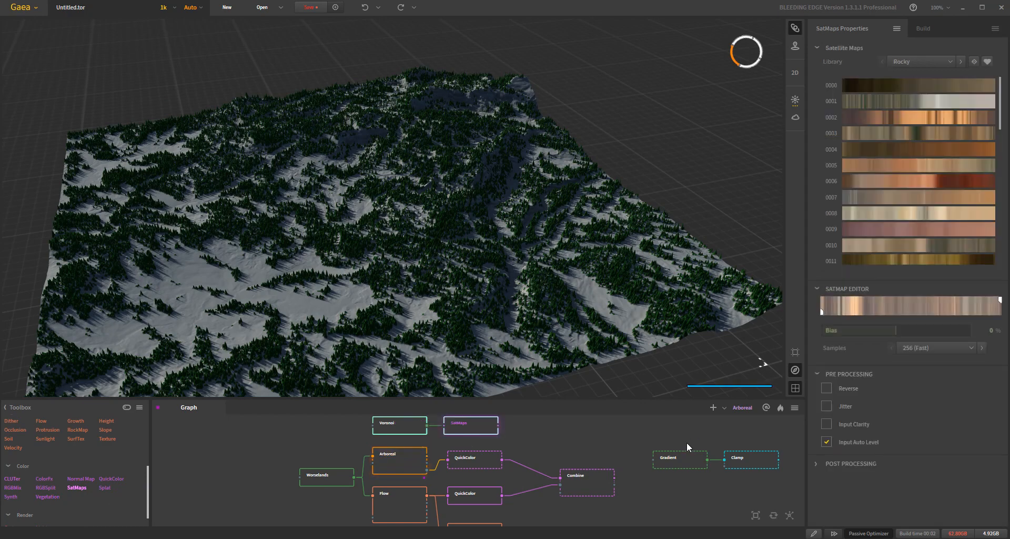
- Switch the SatMaps library to Green and apply gradient 0241
click(903, 62)
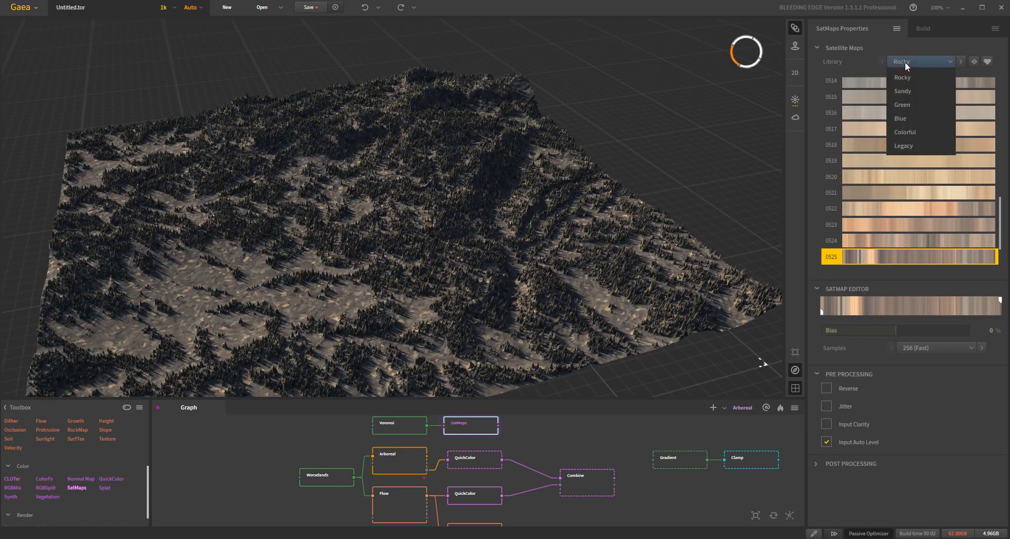
click(923, 105)
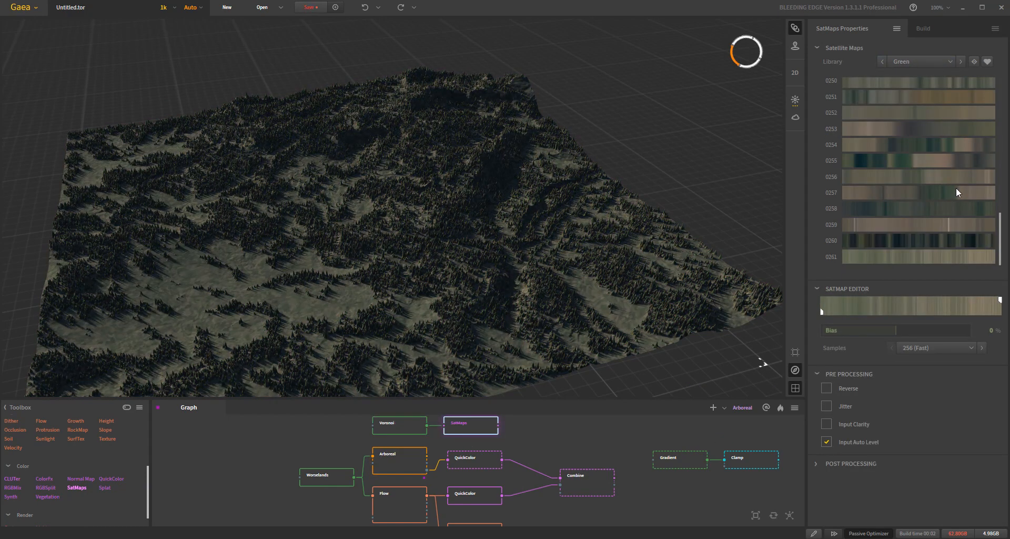
scroll(942, 221, up, 6)
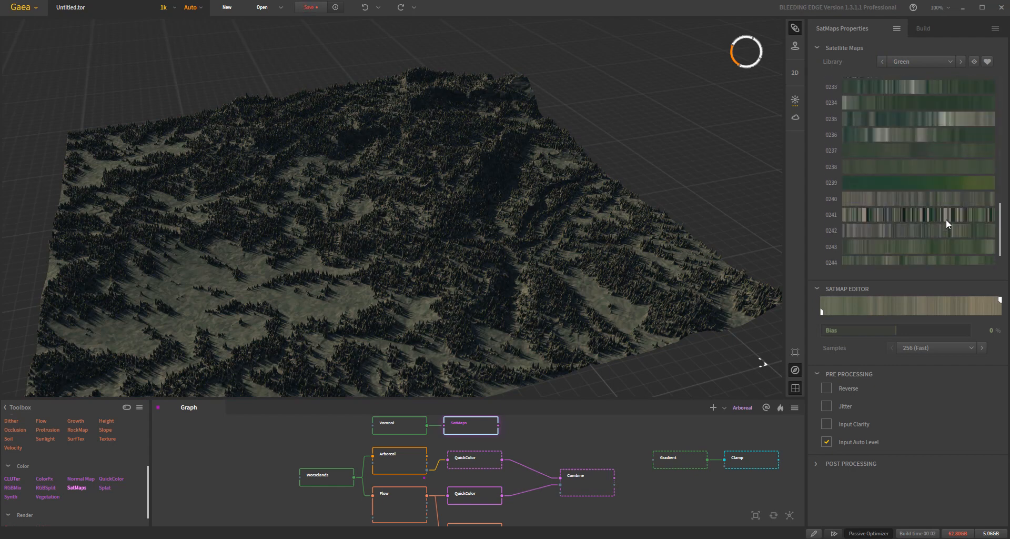
click(948, 214)
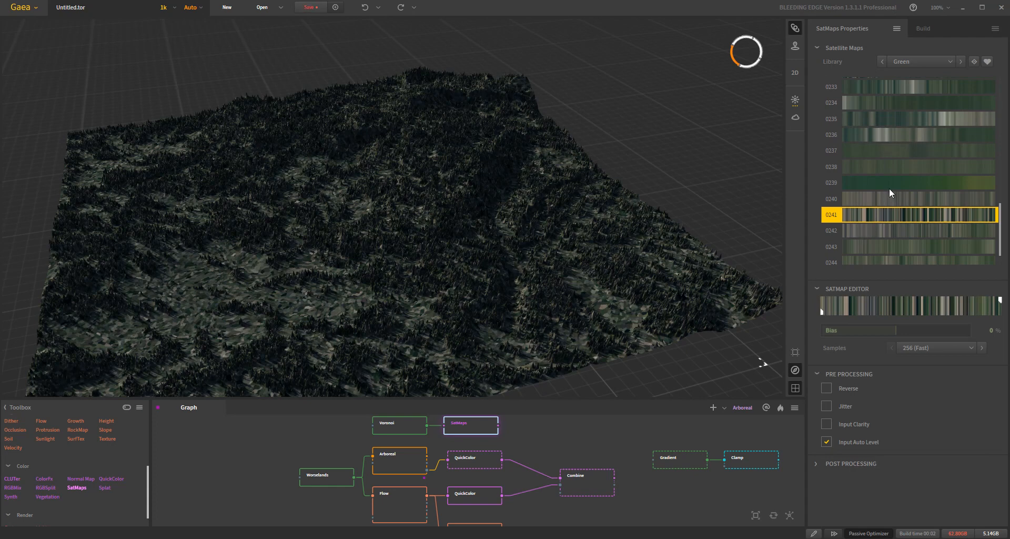
- Try SatMaps gradient 0230 and replace it with 0221, inspecting the colored forest up close
scroll(888, 188, up, 5)
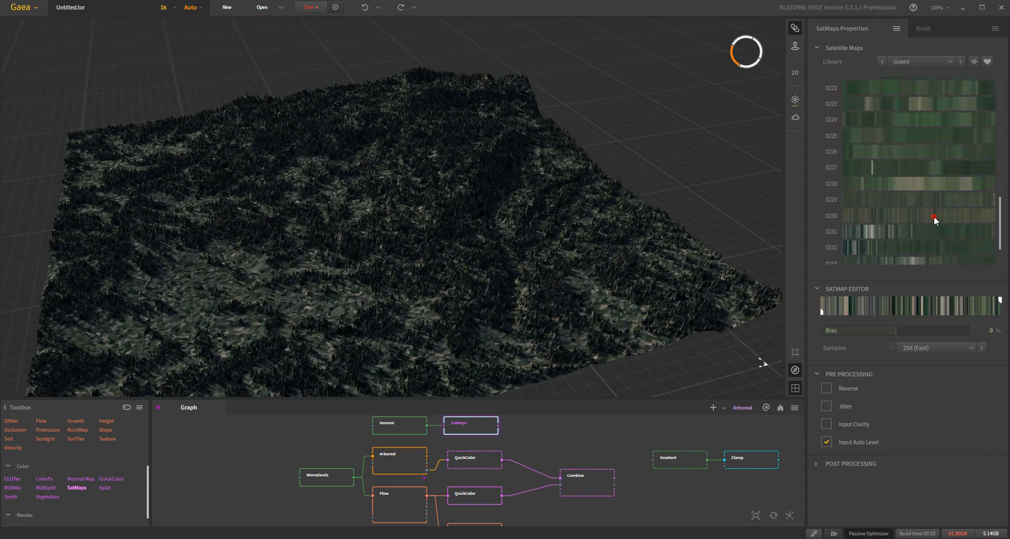
click(933, 215)
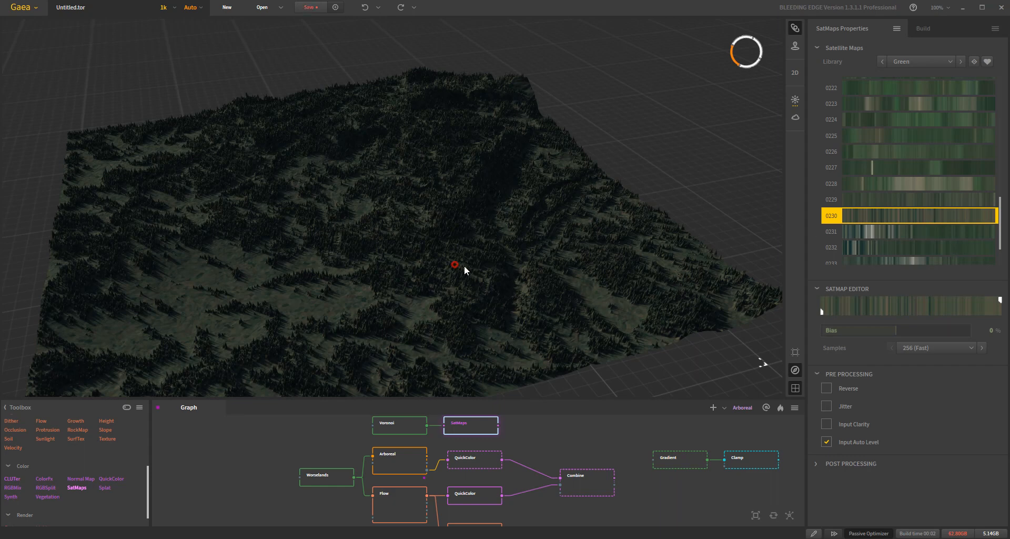
drag(458, 265, 483, 271)
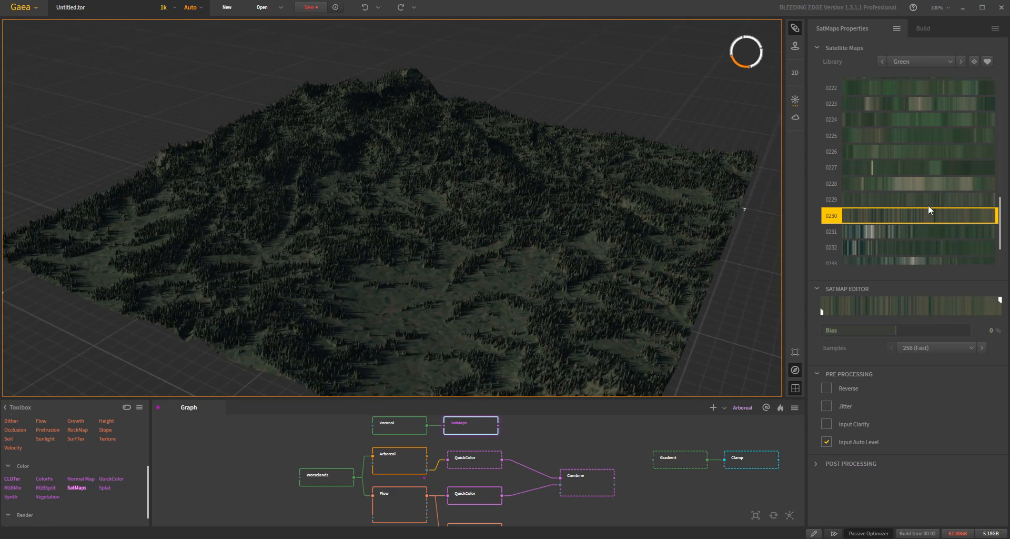
scroll(941, 228, up, 3)
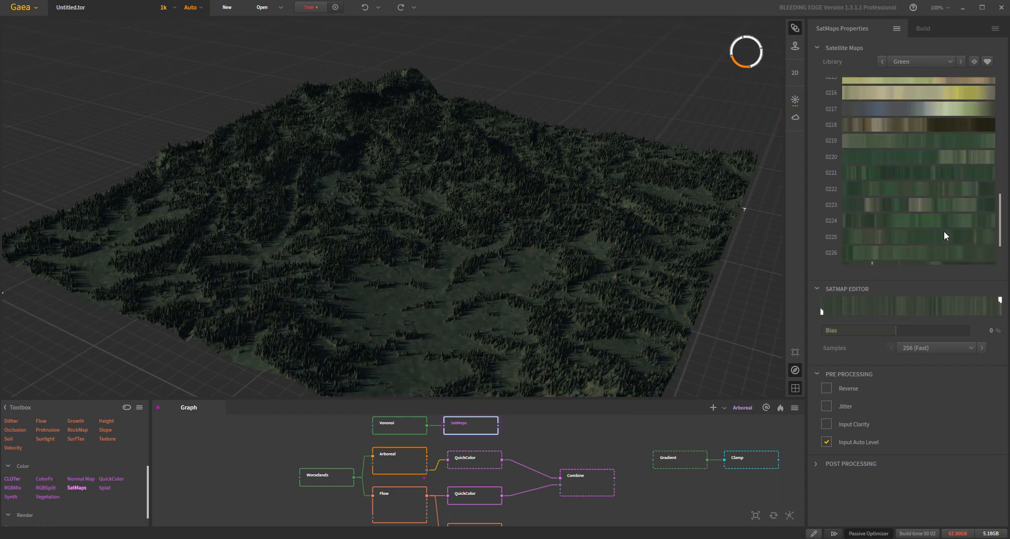
click(942, 174)
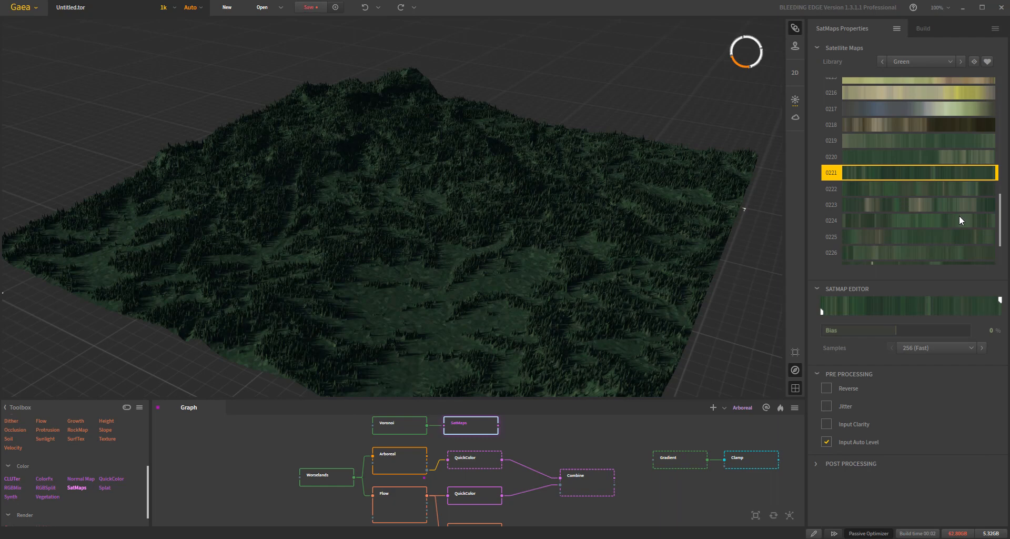
scroll(488, 298, up, 4)
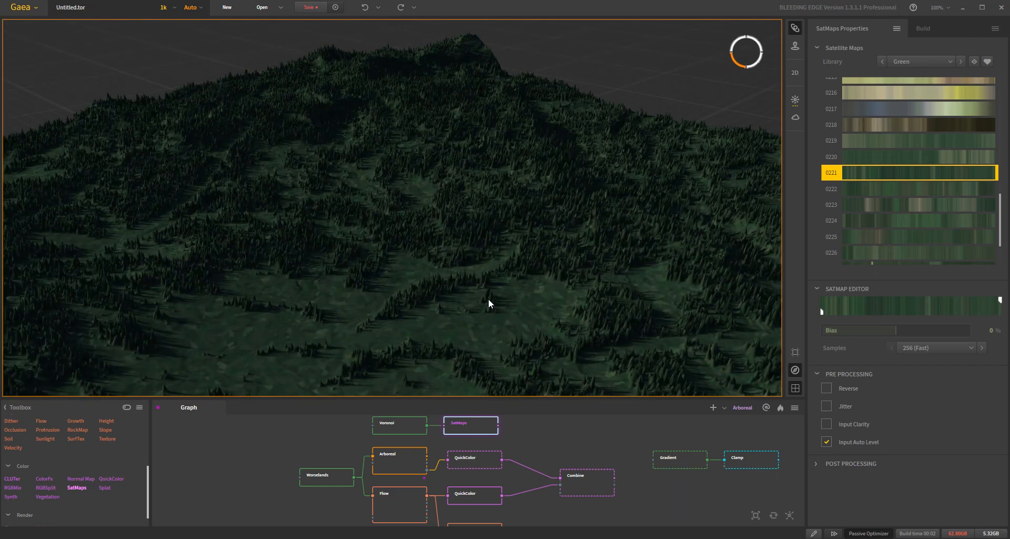
drag(490, 298, 544, 339)
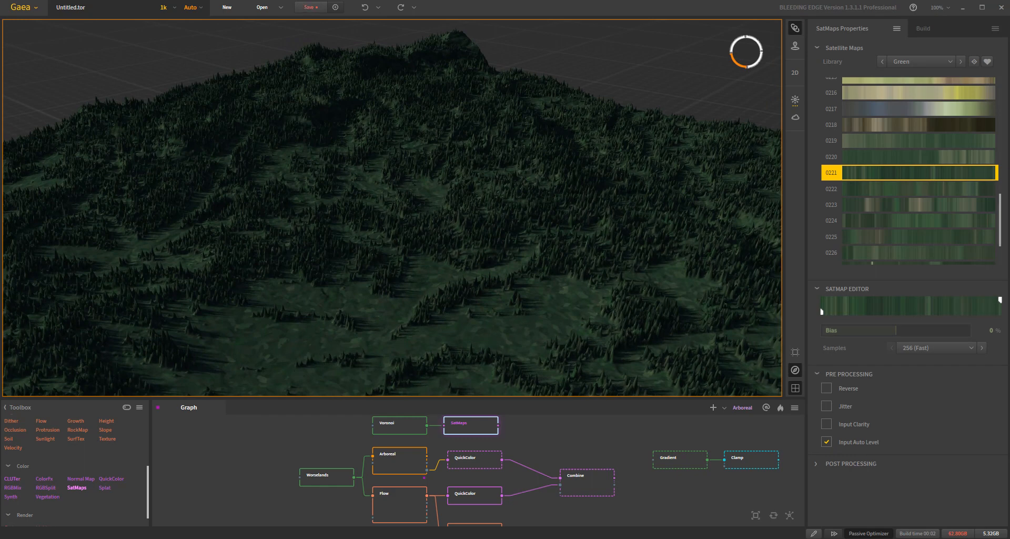
- Move the end handle of gradient 0221 in the SatMap editor inward to slightly over a third of its range
drag(999, 300, 895, 298)
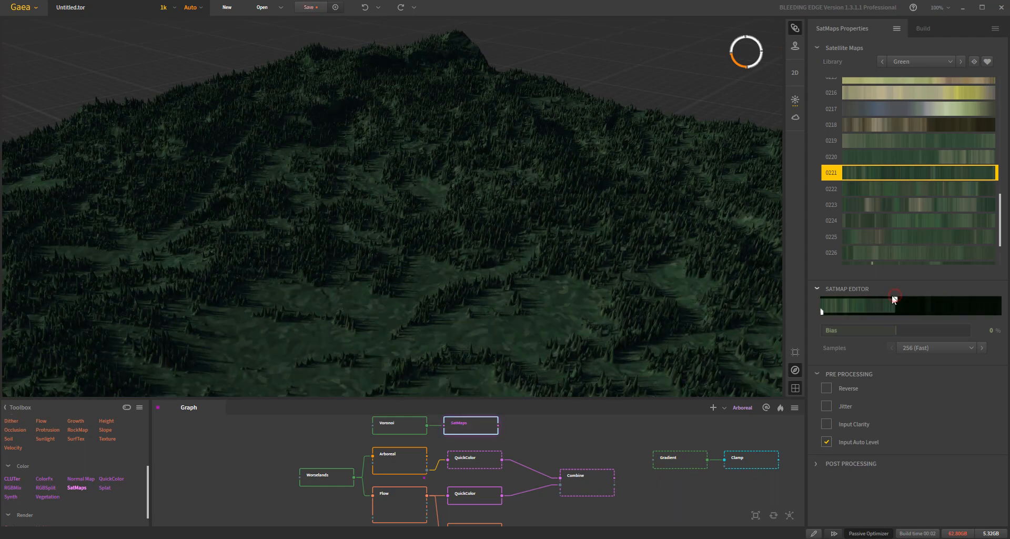
click(882, 292)
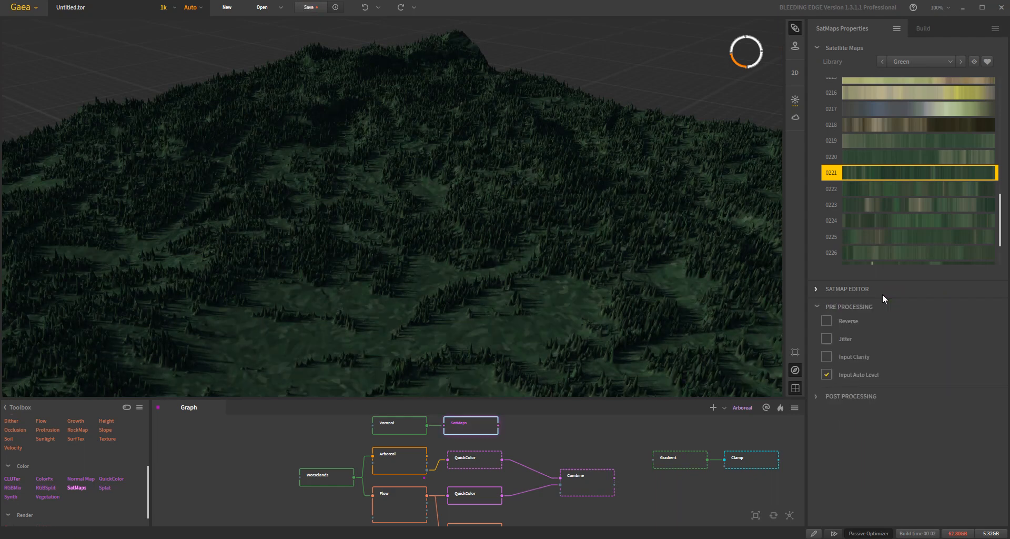
click(831, 289)
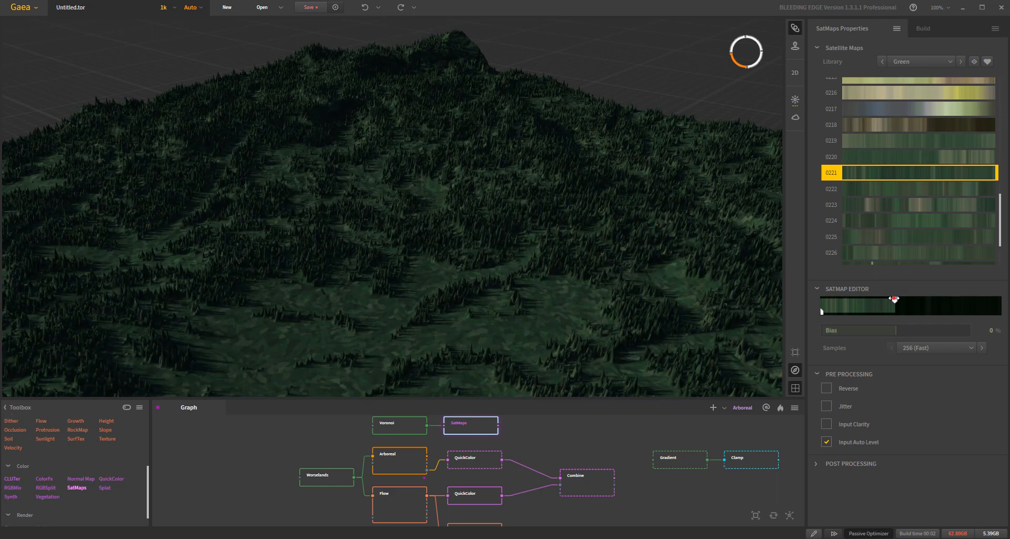
drag(894, 299, 887, 299)
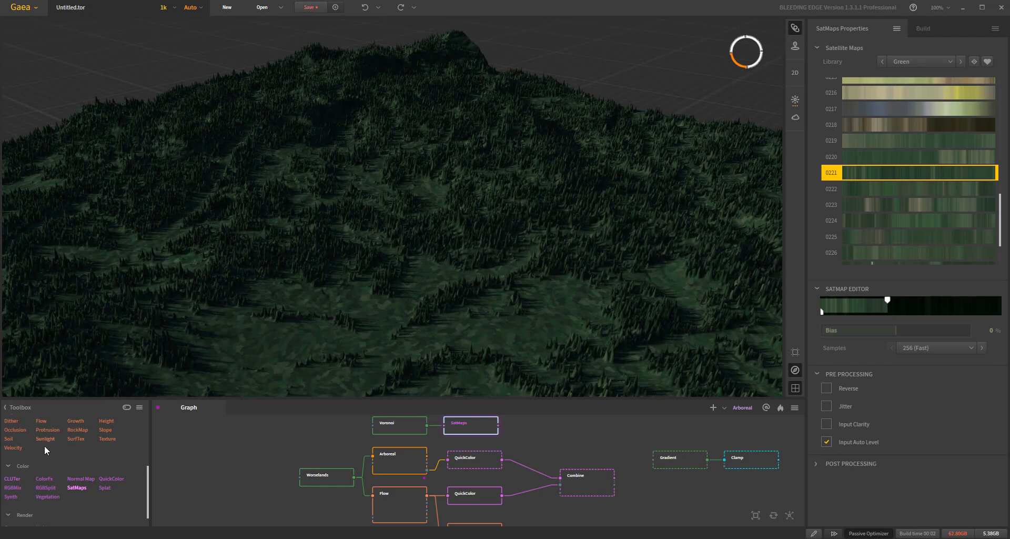
- Add a Soil node fed by the base terrain node, enable Graded, apply the change and place it beside the Combine node
drag(8, 439, 325, 476)
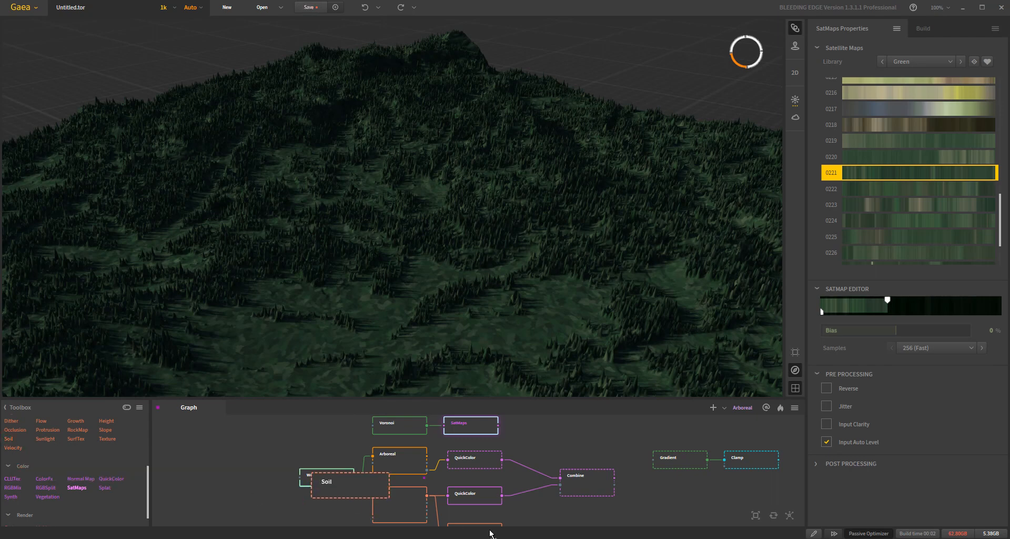
drag(403, 477, 582, 436)
click(826, 80)
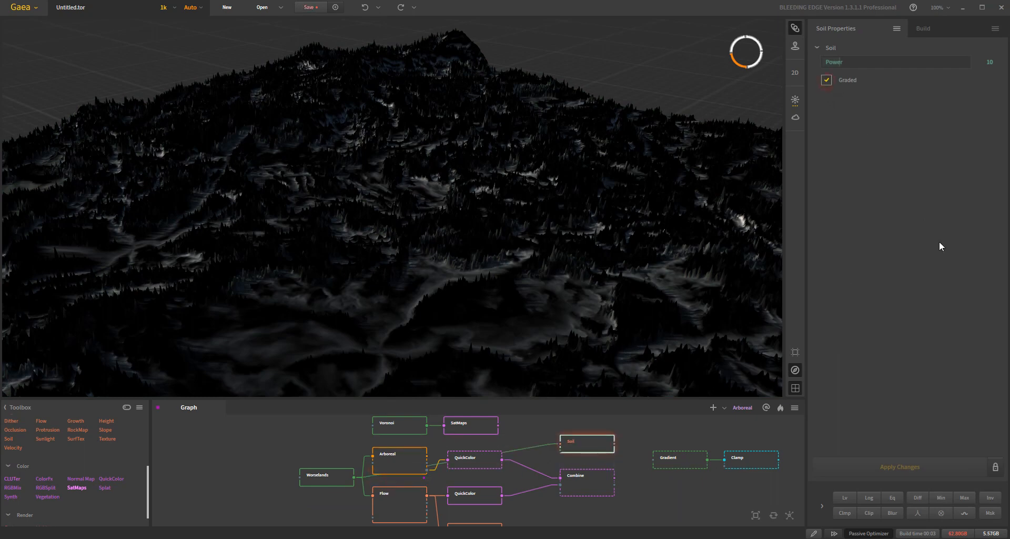
click(918, 471)
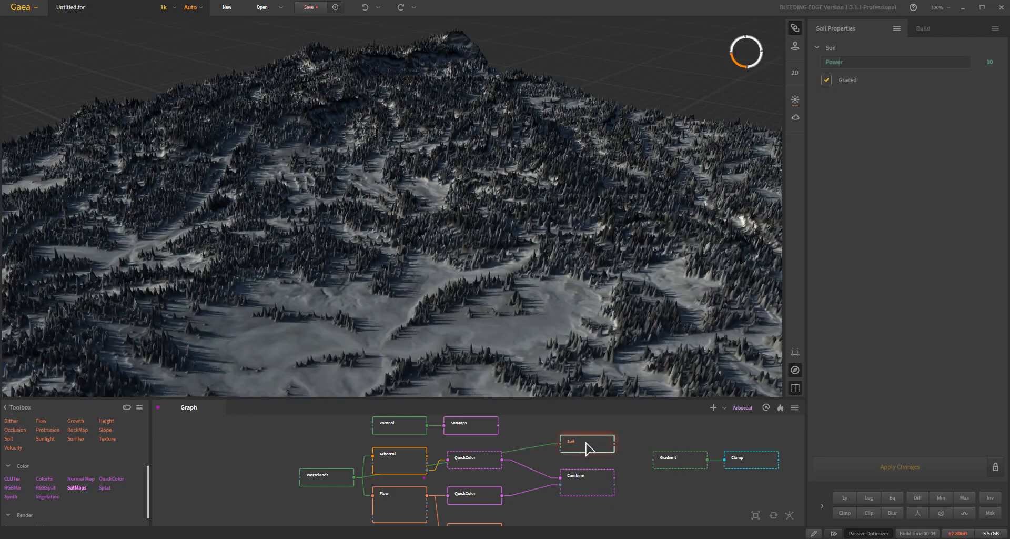
drag(585, 443, 568, 440)
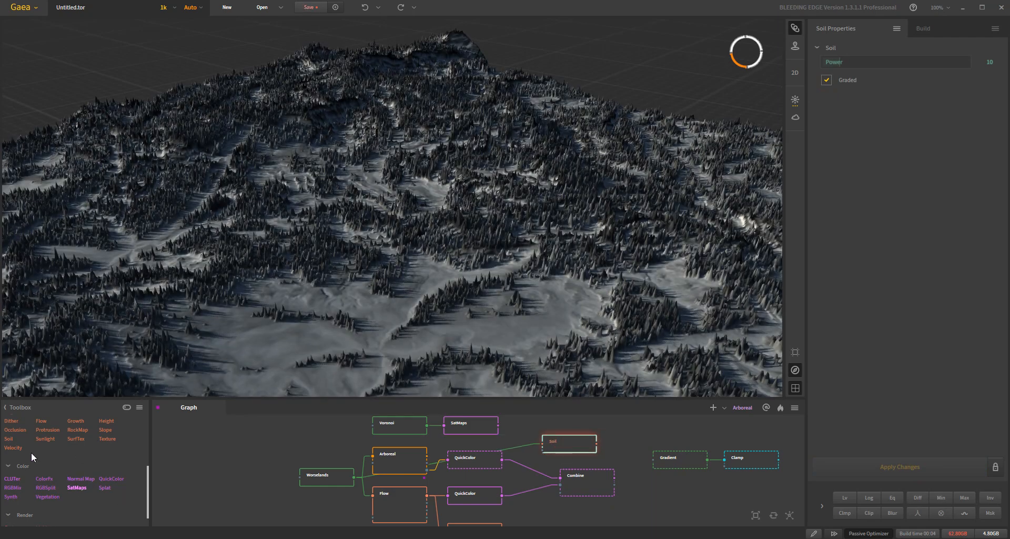
- Add a SatMaps node after Soil, try Rocky gradient 0581 and apply gradient 0574 instead
drag(76, 487, 573, 443)
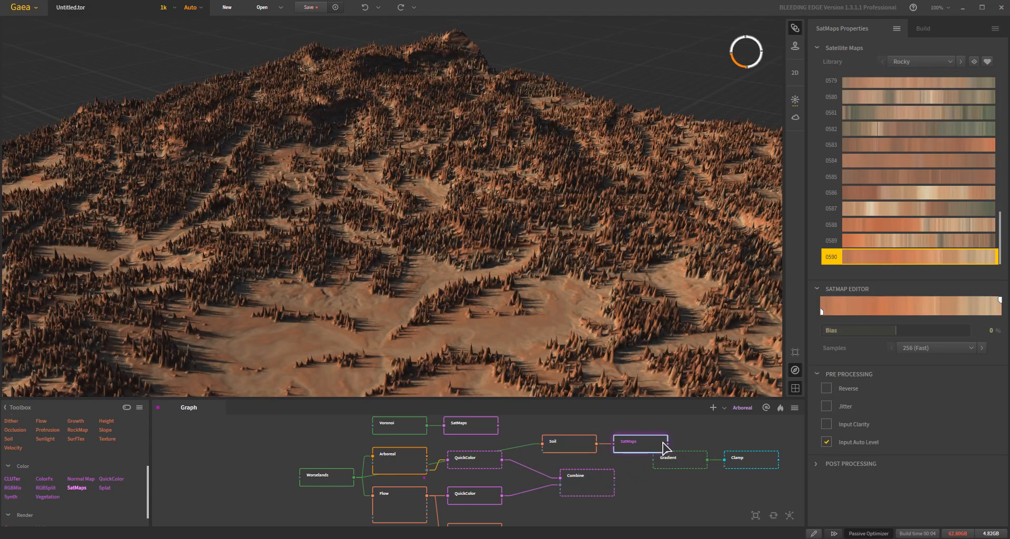
click(927, 111)
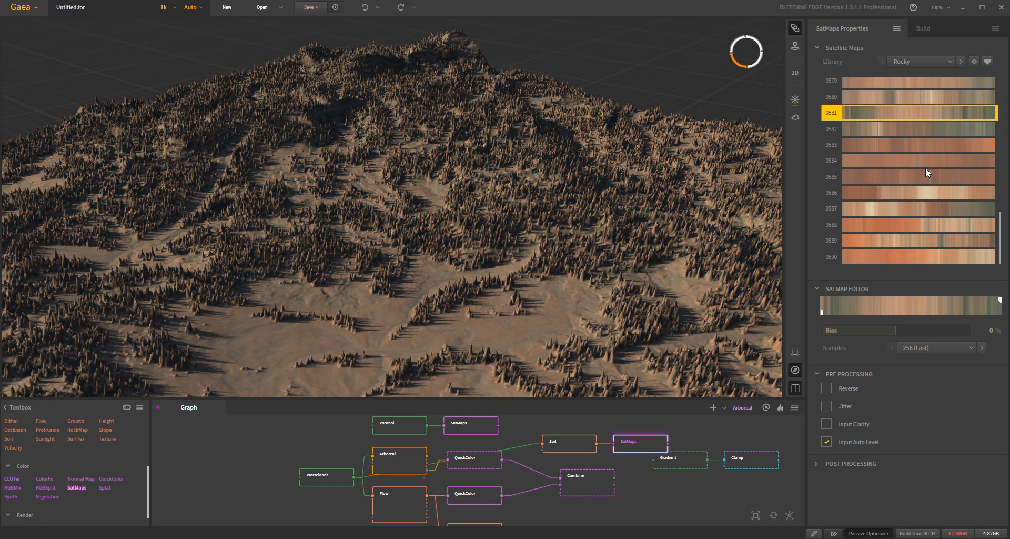
scroll(925, 168, up, 4)
click(948, 184)
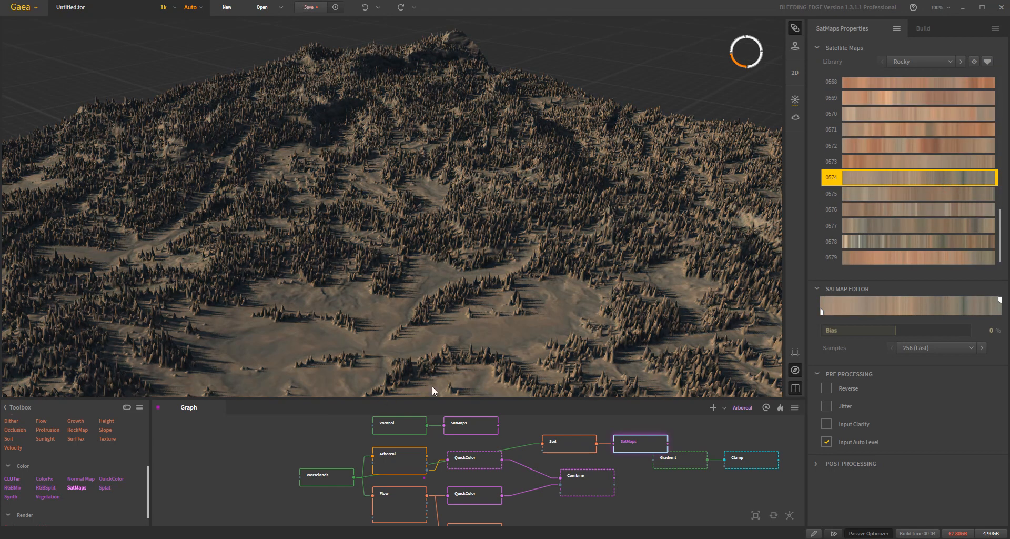
- Combine the Soil SatMaps output with the Voronoi SatMaps output in a new Combine node and set its Ratio to 100%
middle_drag(558, 476, 480, 494)
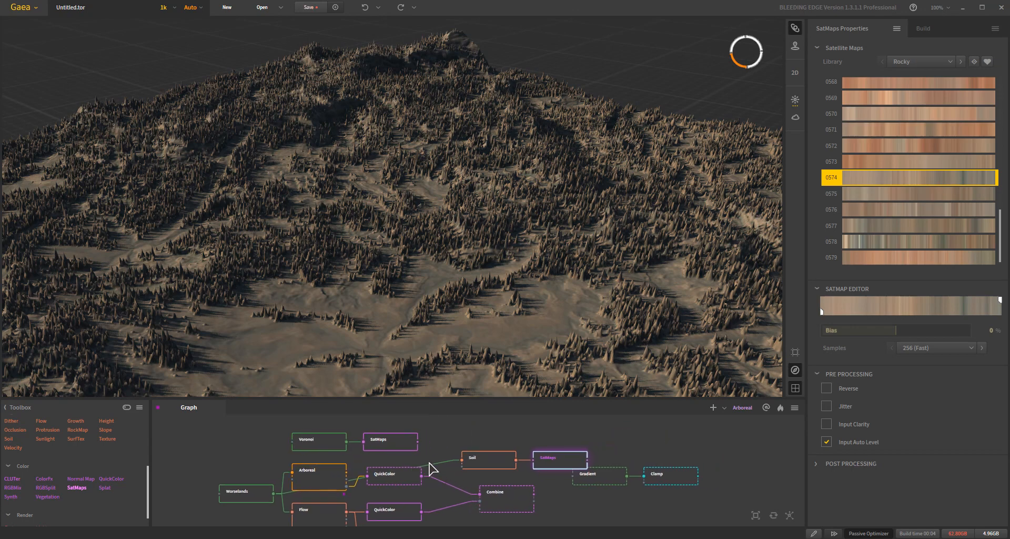
drag(588, 463, 418, 441)
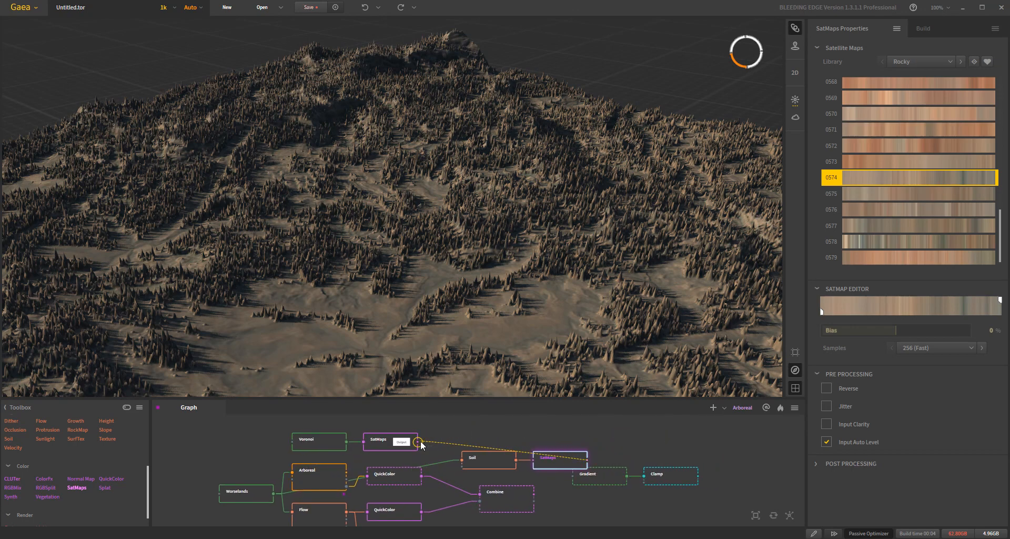
drag(638, 449, 635, 434)
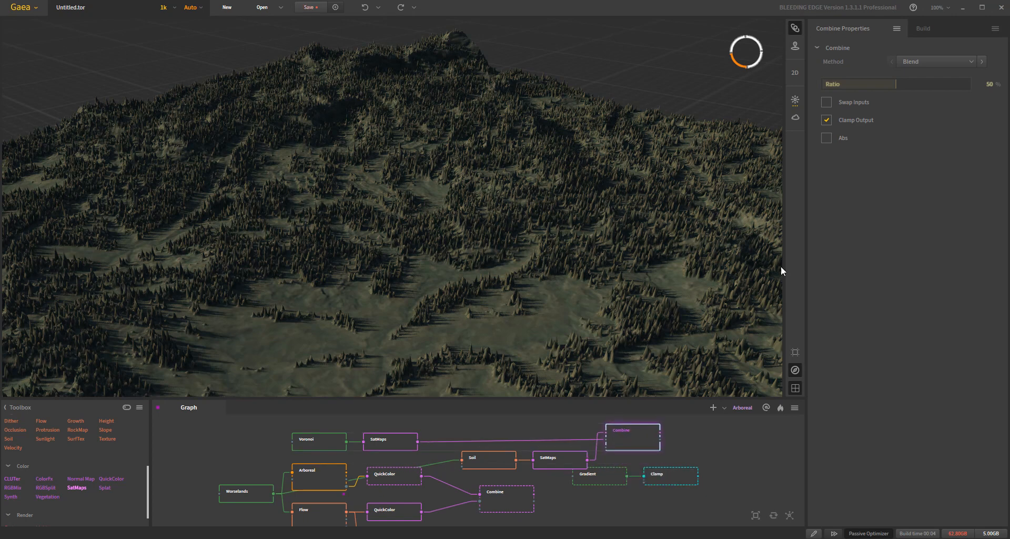
mouse_move(916, 85)
click(960, 85)
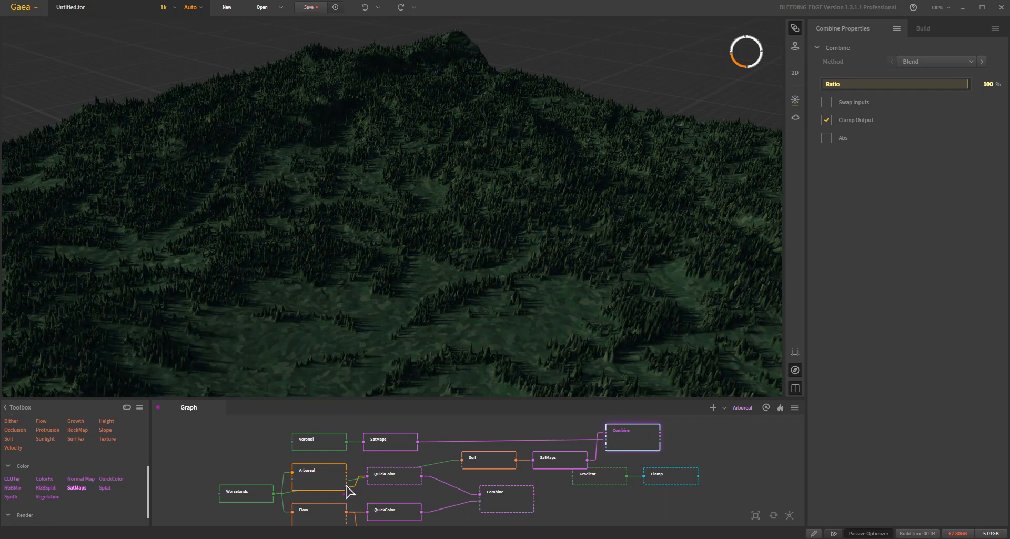
- Mask the new Combine node with an Arboreal output, switch the mask to the Color Guide output and inspect the forest closely
drag(347, 480, 606, 448)
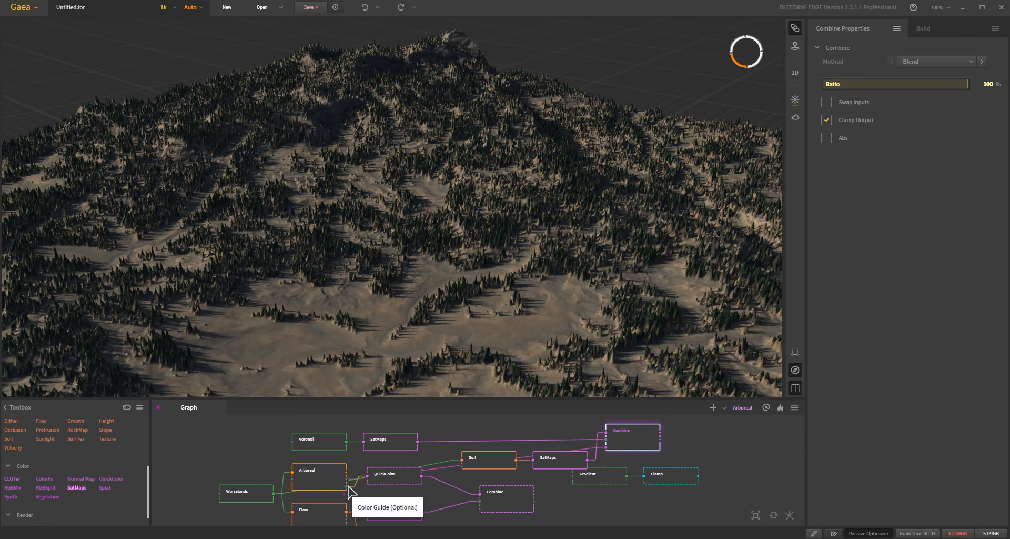
drag(348, 488, 608, 447)
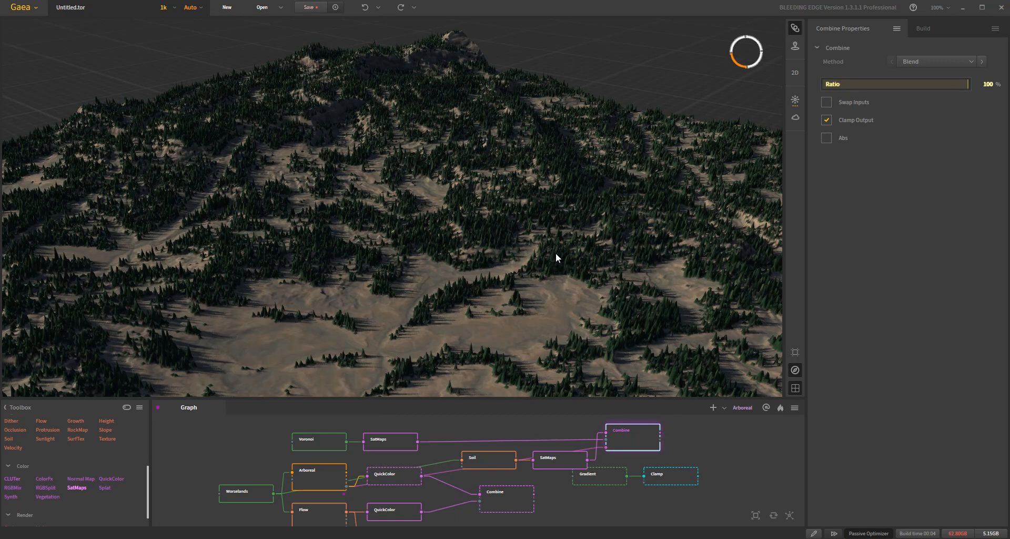
drag(556, 253, 567, 292)
drag(443, 249, 510, 365)
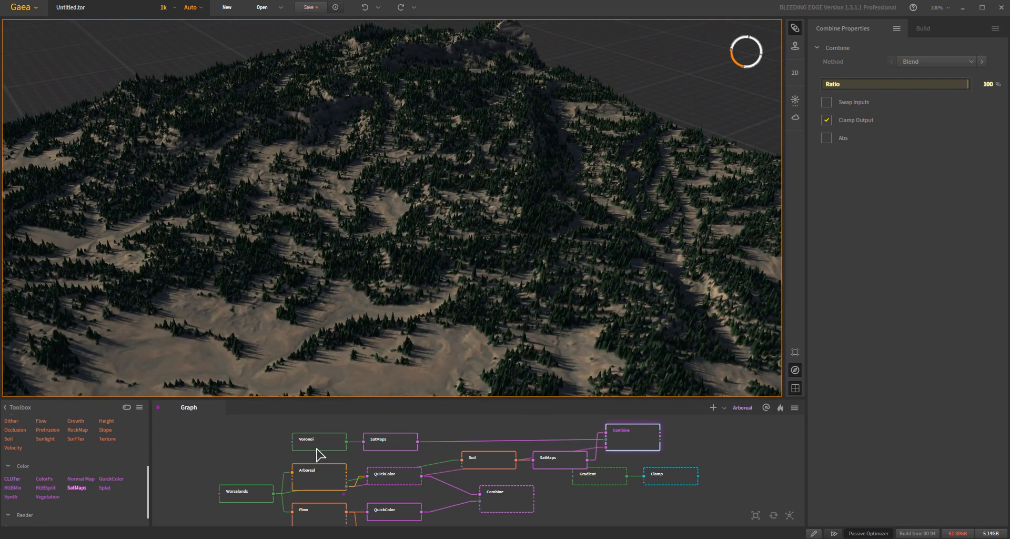
- Set the Arboreal node's type to Broadleaf and preview the new Combine node
click(316, 482)
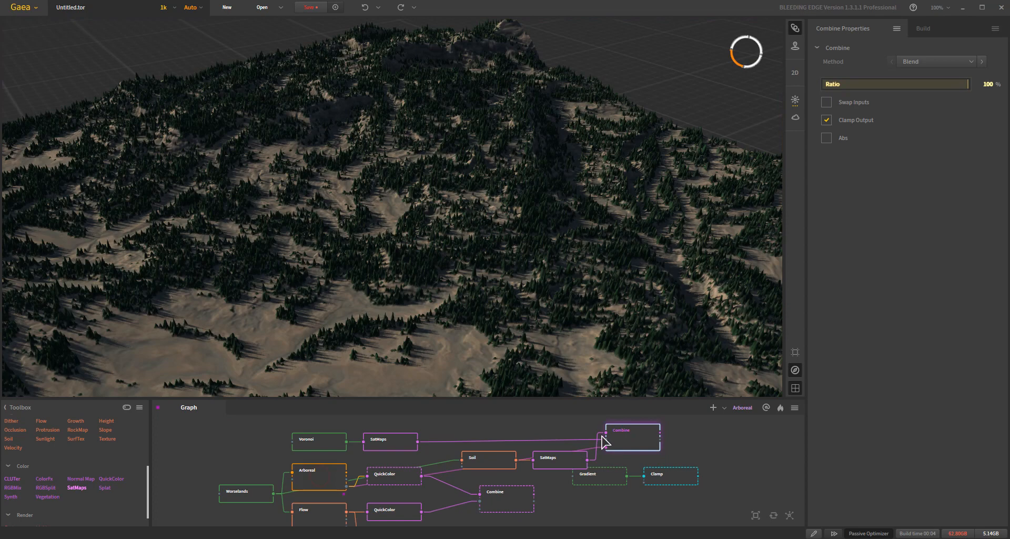
click(951, 63)
click(943, 92)
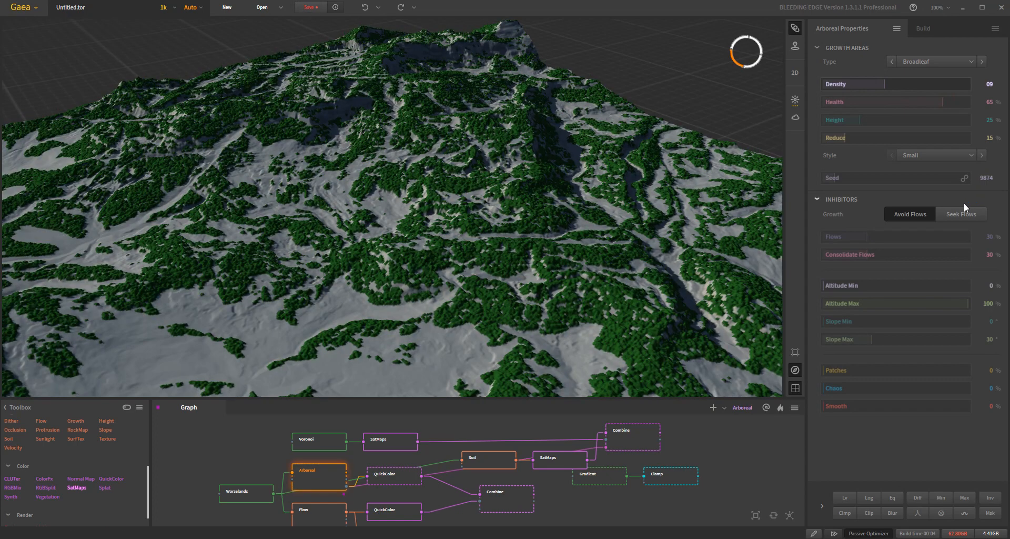
click(635, 436)
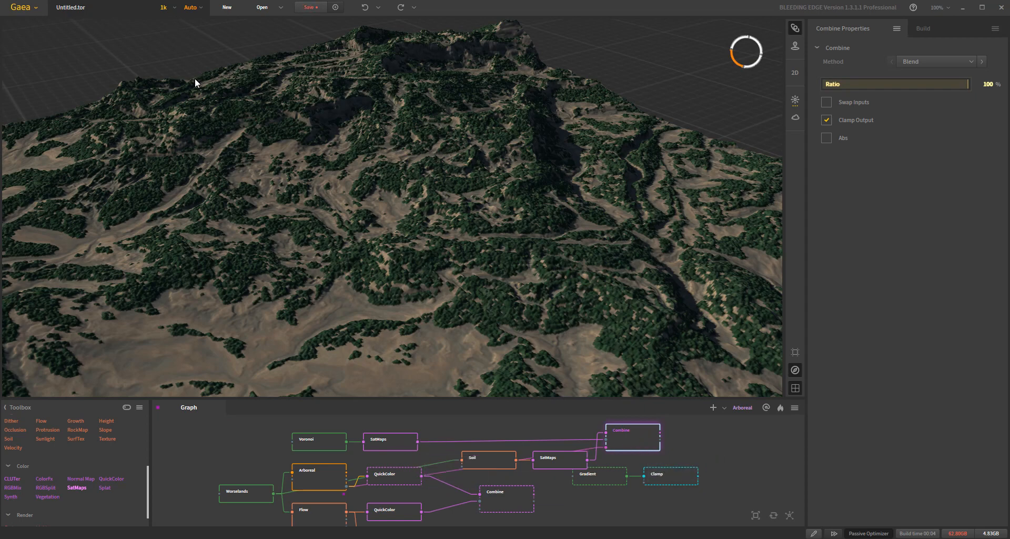
- Try Green gradients 0198 and 0196 on the SatMaps node fed by the Voronoi
click(391, 444)
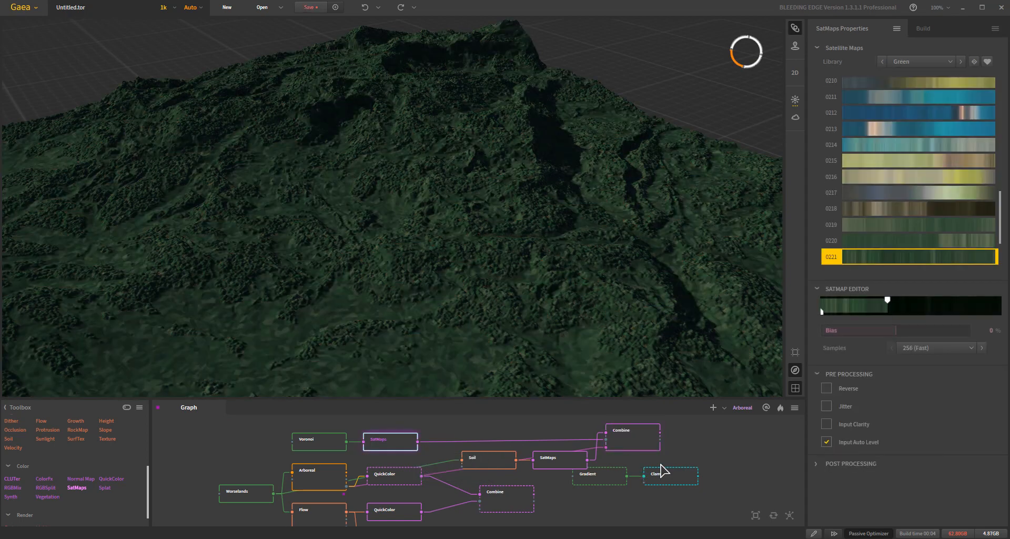
scroll(949, 158, up, 6)
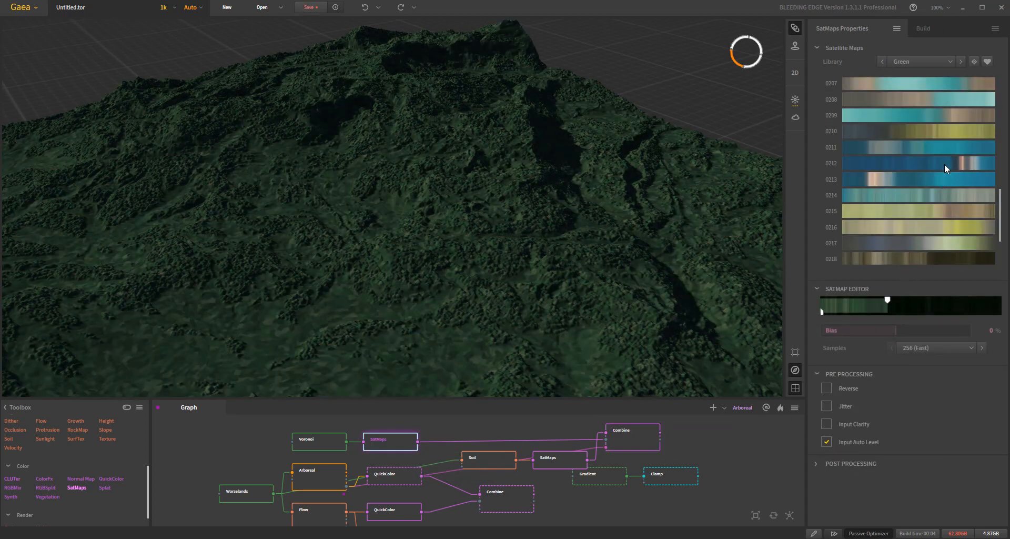
scroll(950, 242, up, 1)
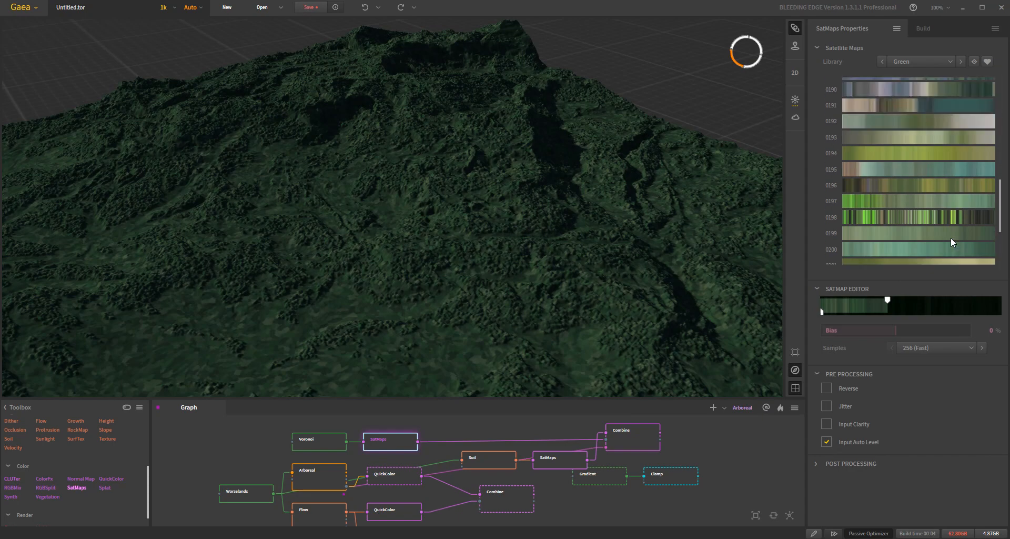
click(938, 219)
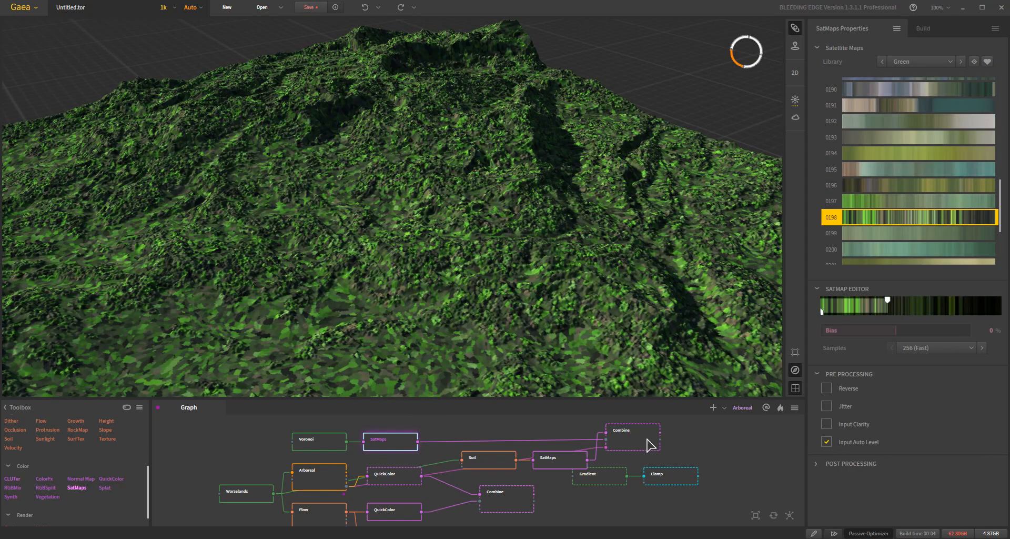
click(941, 188)
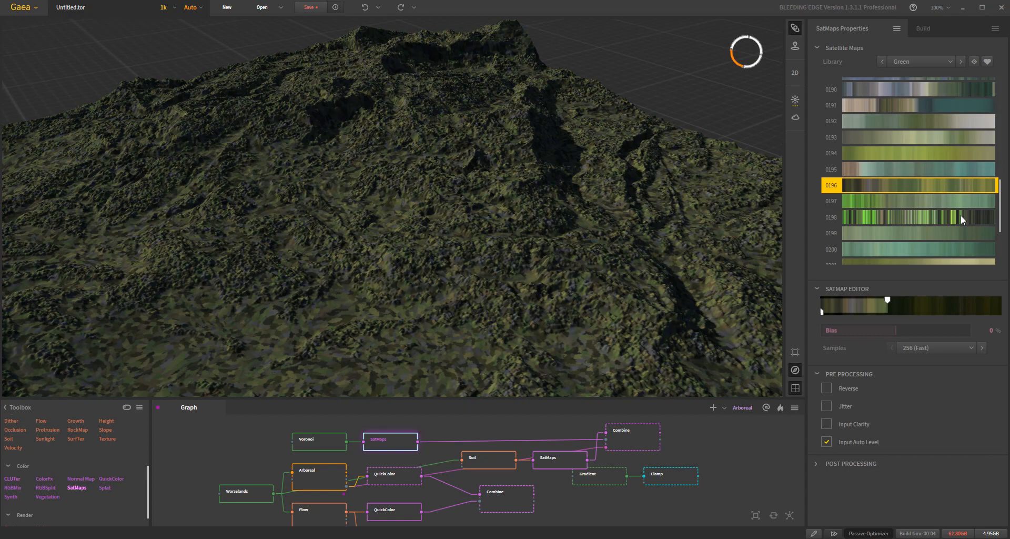
- Apply gradient 0156 to the tree SatMaps, narrow its range to about the first 15%, and preview the Combine node
scroll(960, 217, up, 4)
scroll(960, 218, up, 3)
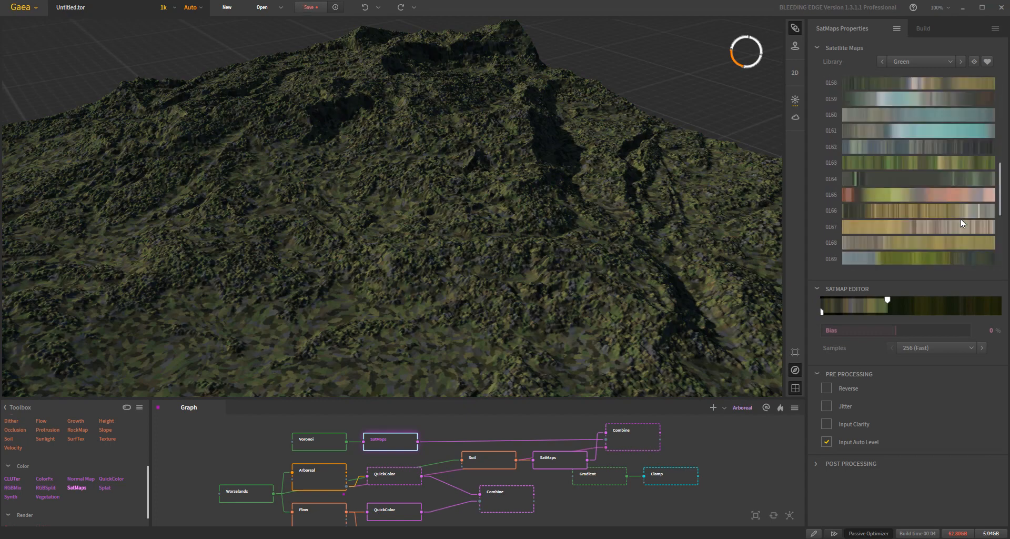
scroll(960, 218, up, 2)
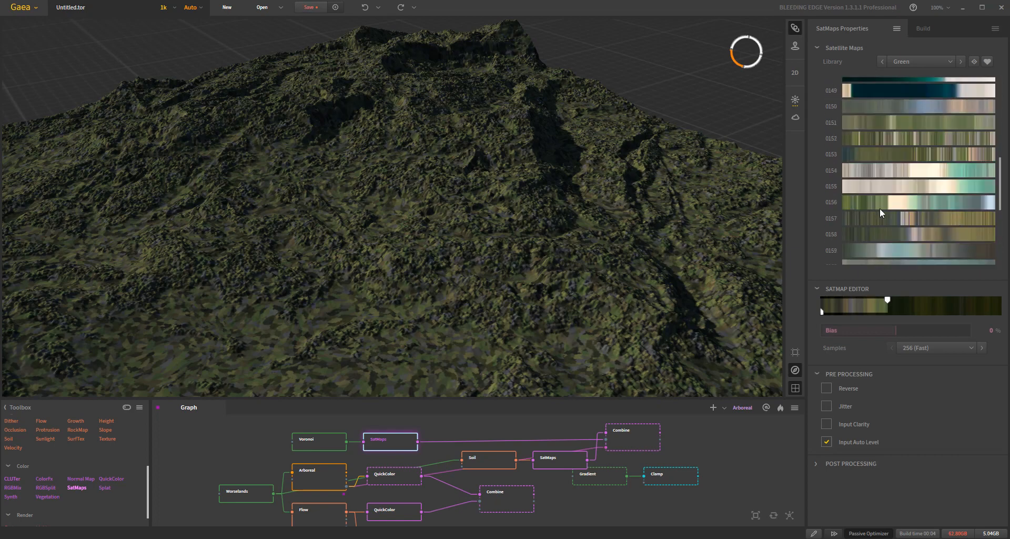
click(856, 204)
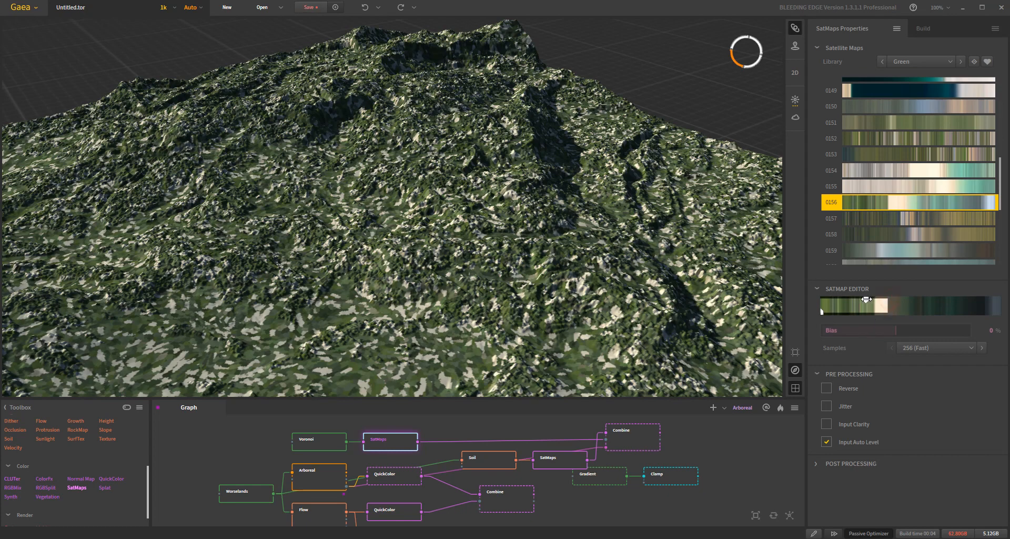
drag(846, 299, 846, 299)
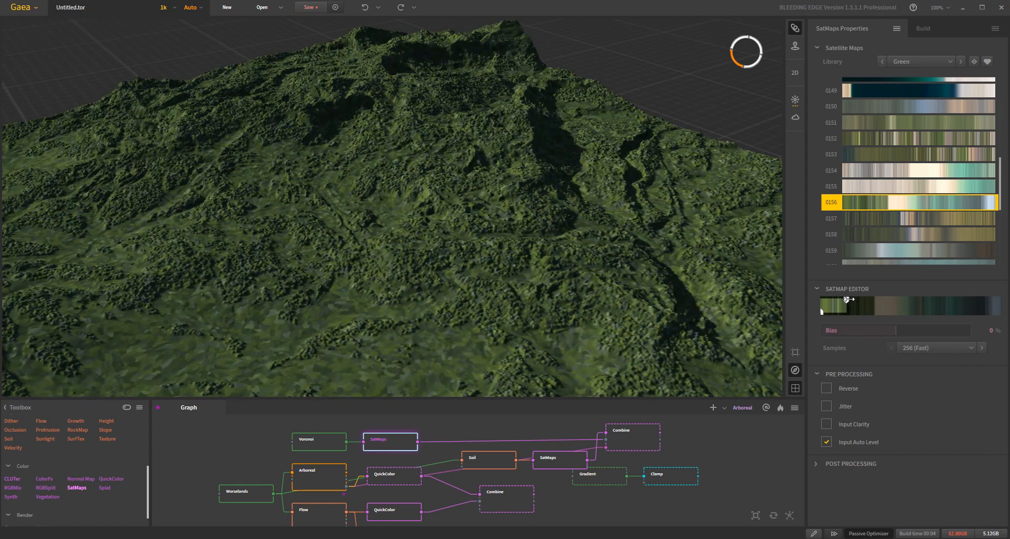
click(634, 436)
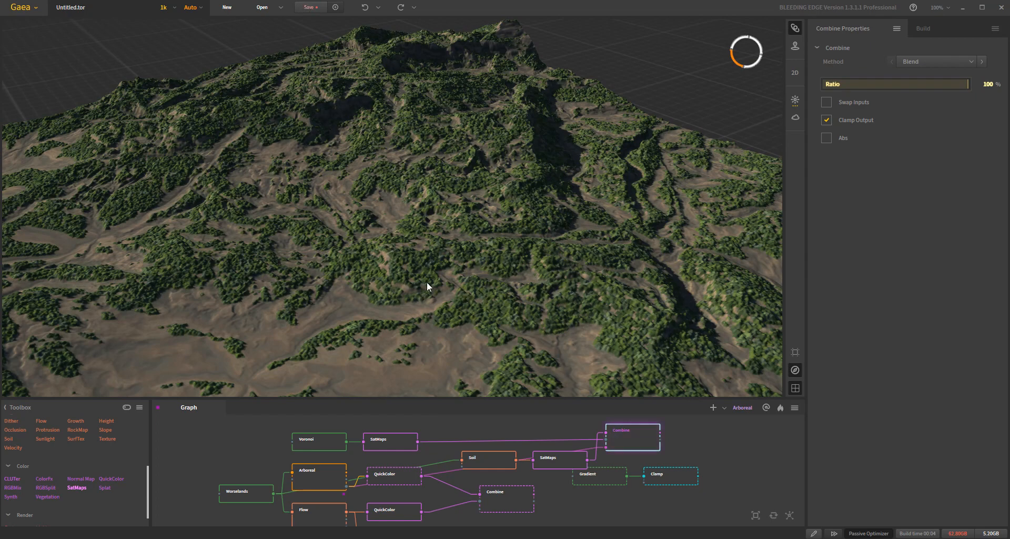
- Examine the combined soil and tree coloring across the whole terrain from several angles and up close
scroll(429, 293, down, 5)
drag(430, 298, 397, 288)
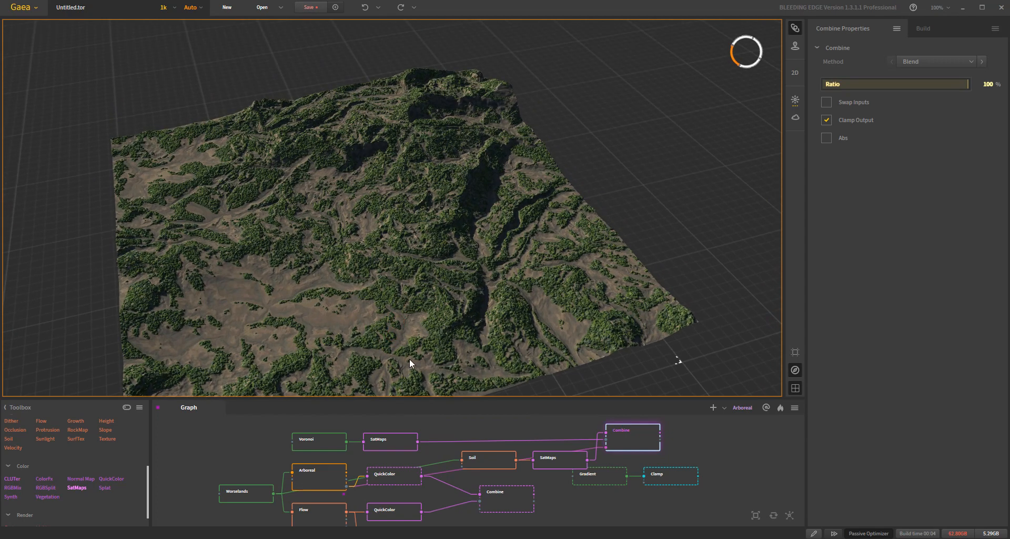
drag(404, 355, 418, 355)
middle_drag(419, 355, 455, 344)
mouse_move(455, 343)
mouse_down()
mouse_move(493, 307)
mouse_move(514, 306)
mouse_up()
drag(486, 305, 525, 320)
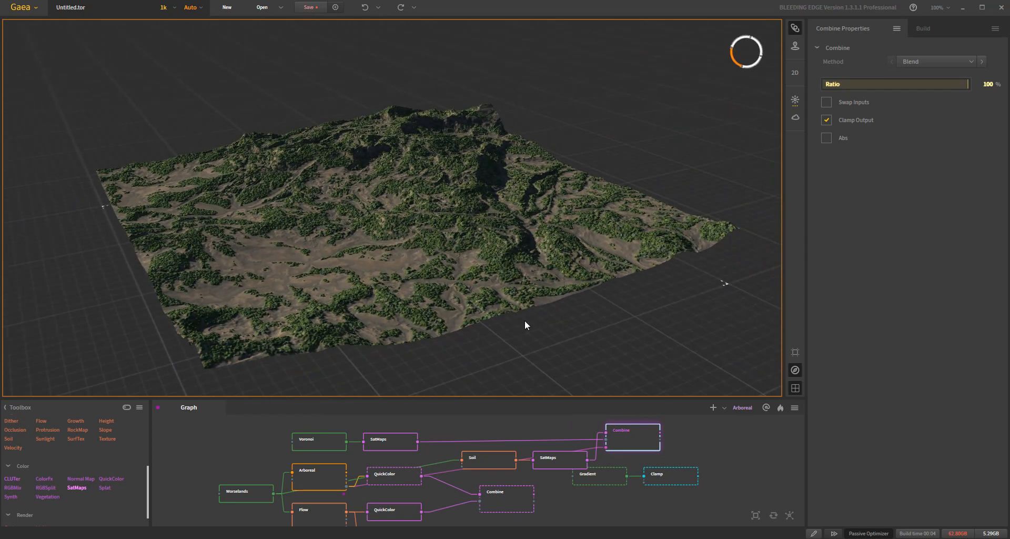
drag(539, 298, 675, 179)
scroll(529, 314, up, 5)
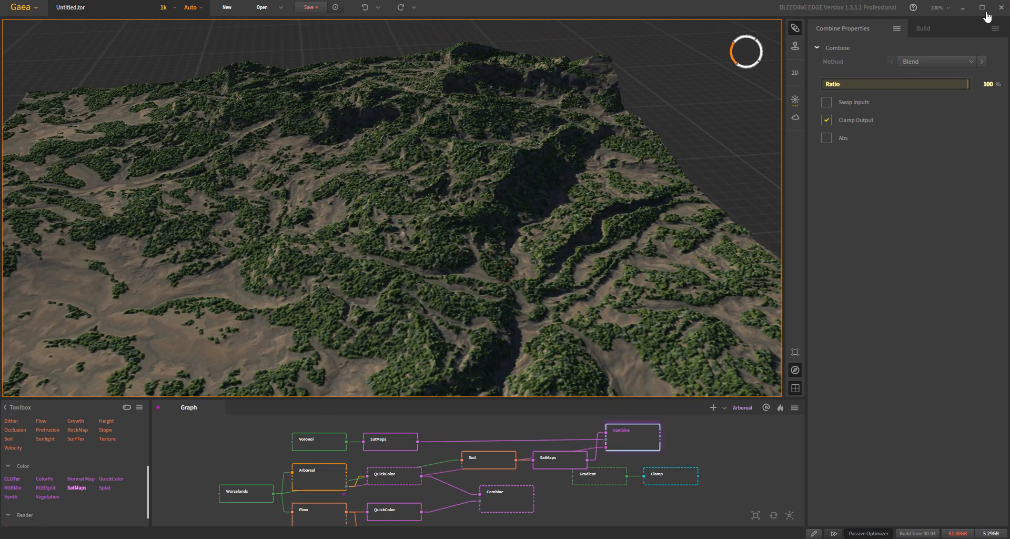